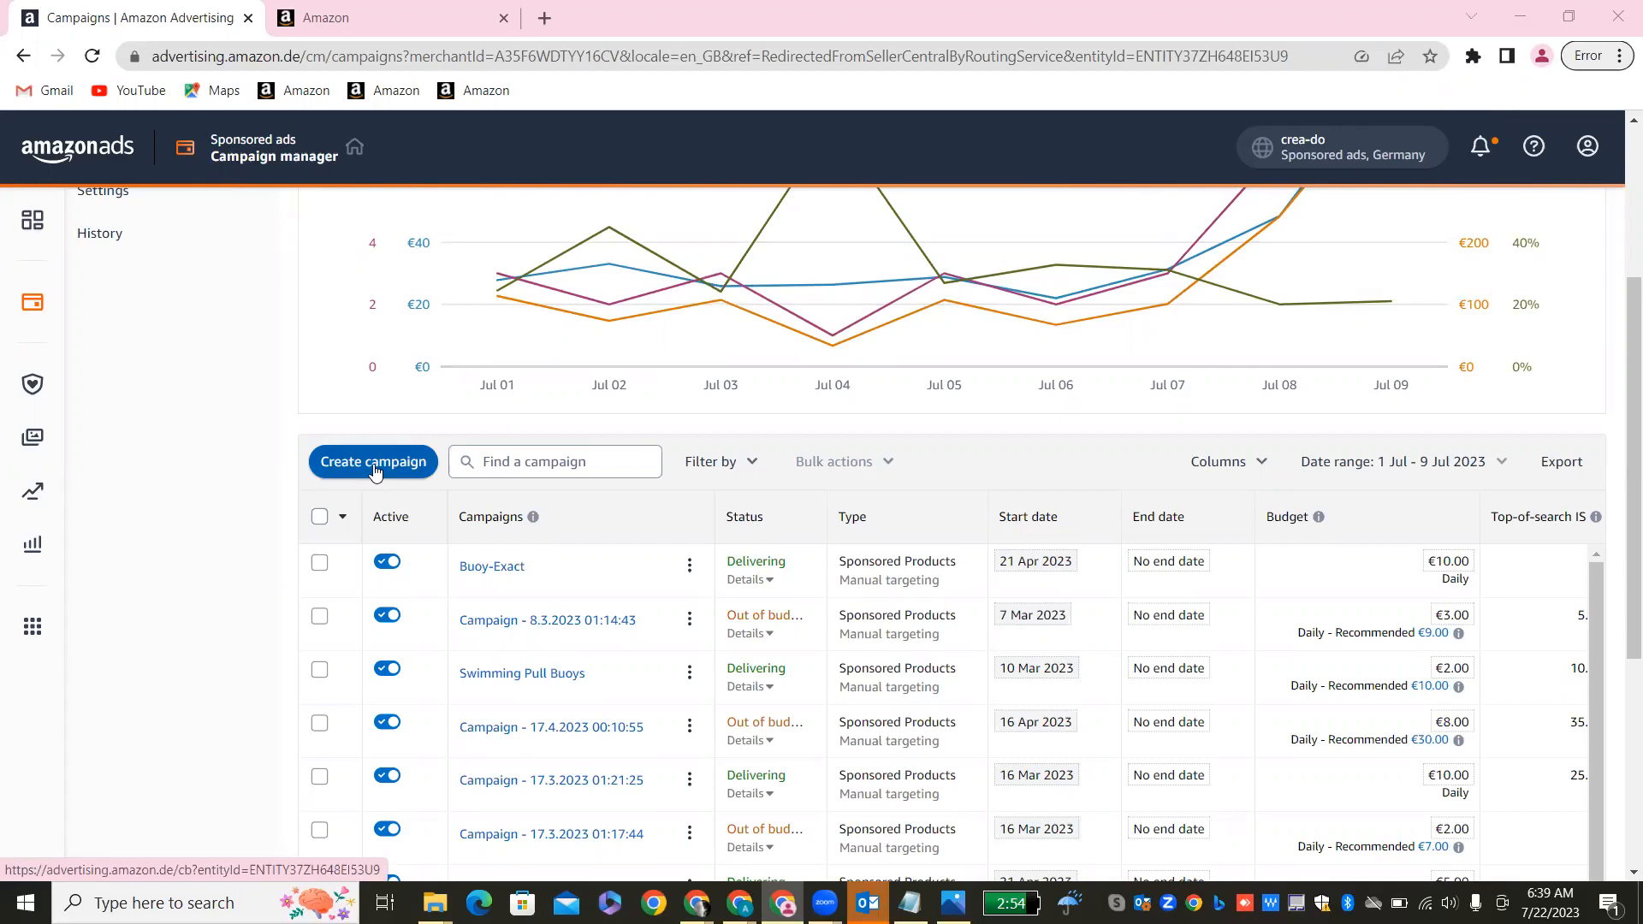
Start a new campaign of the Sponsored Products type and go to its ad group name.
left_click(374, 463)
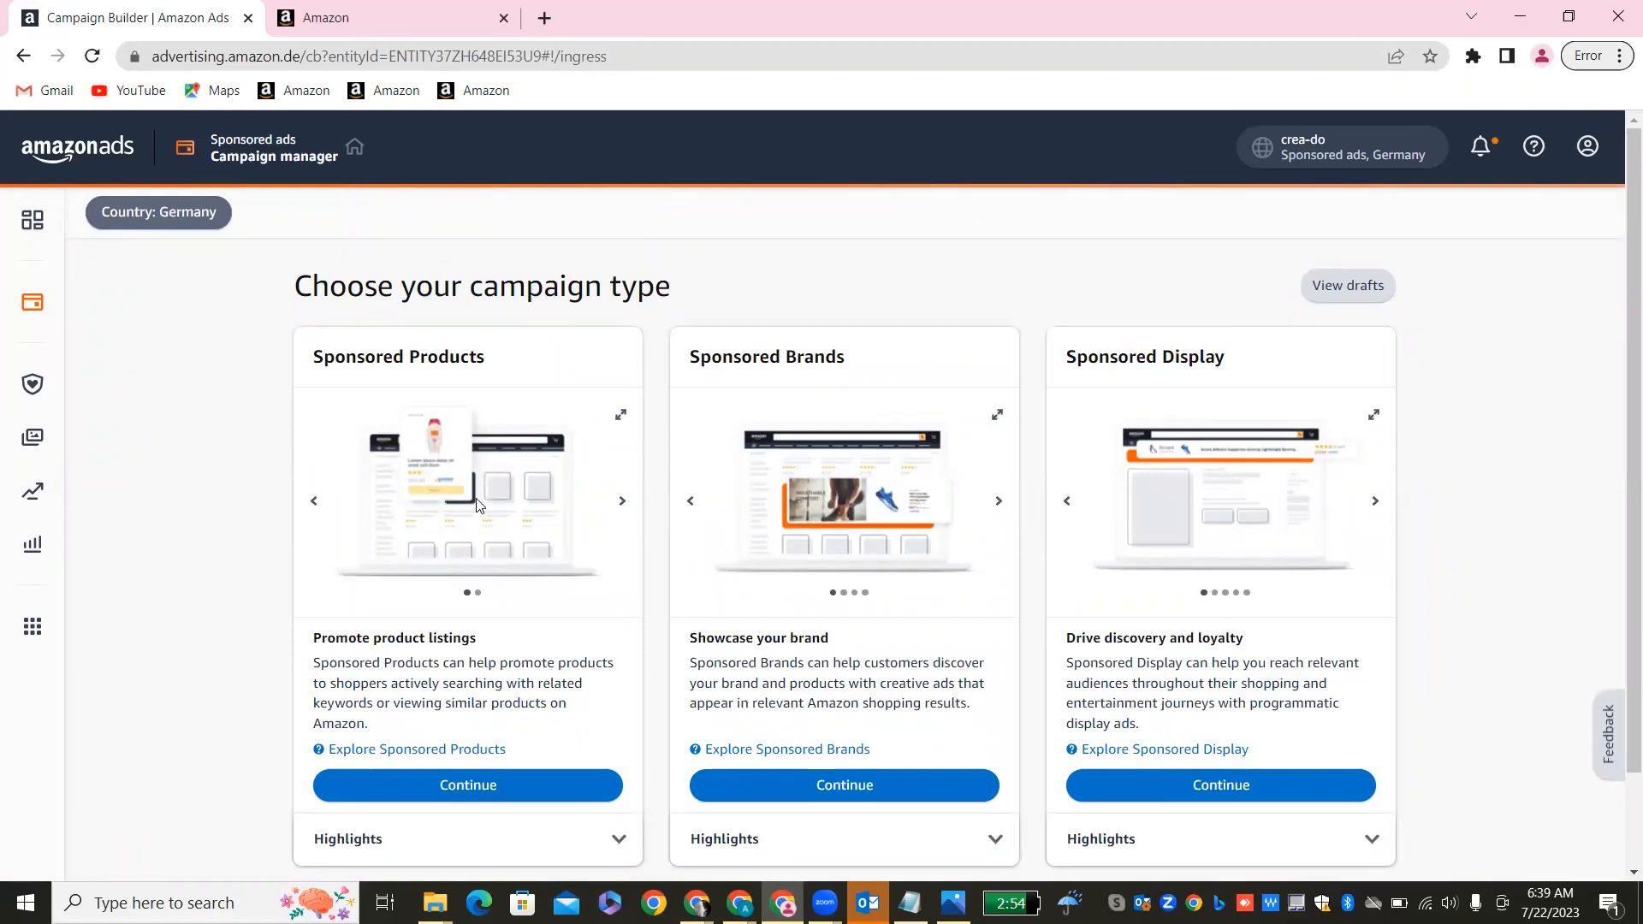
scroll(225, 525, "down", 2)
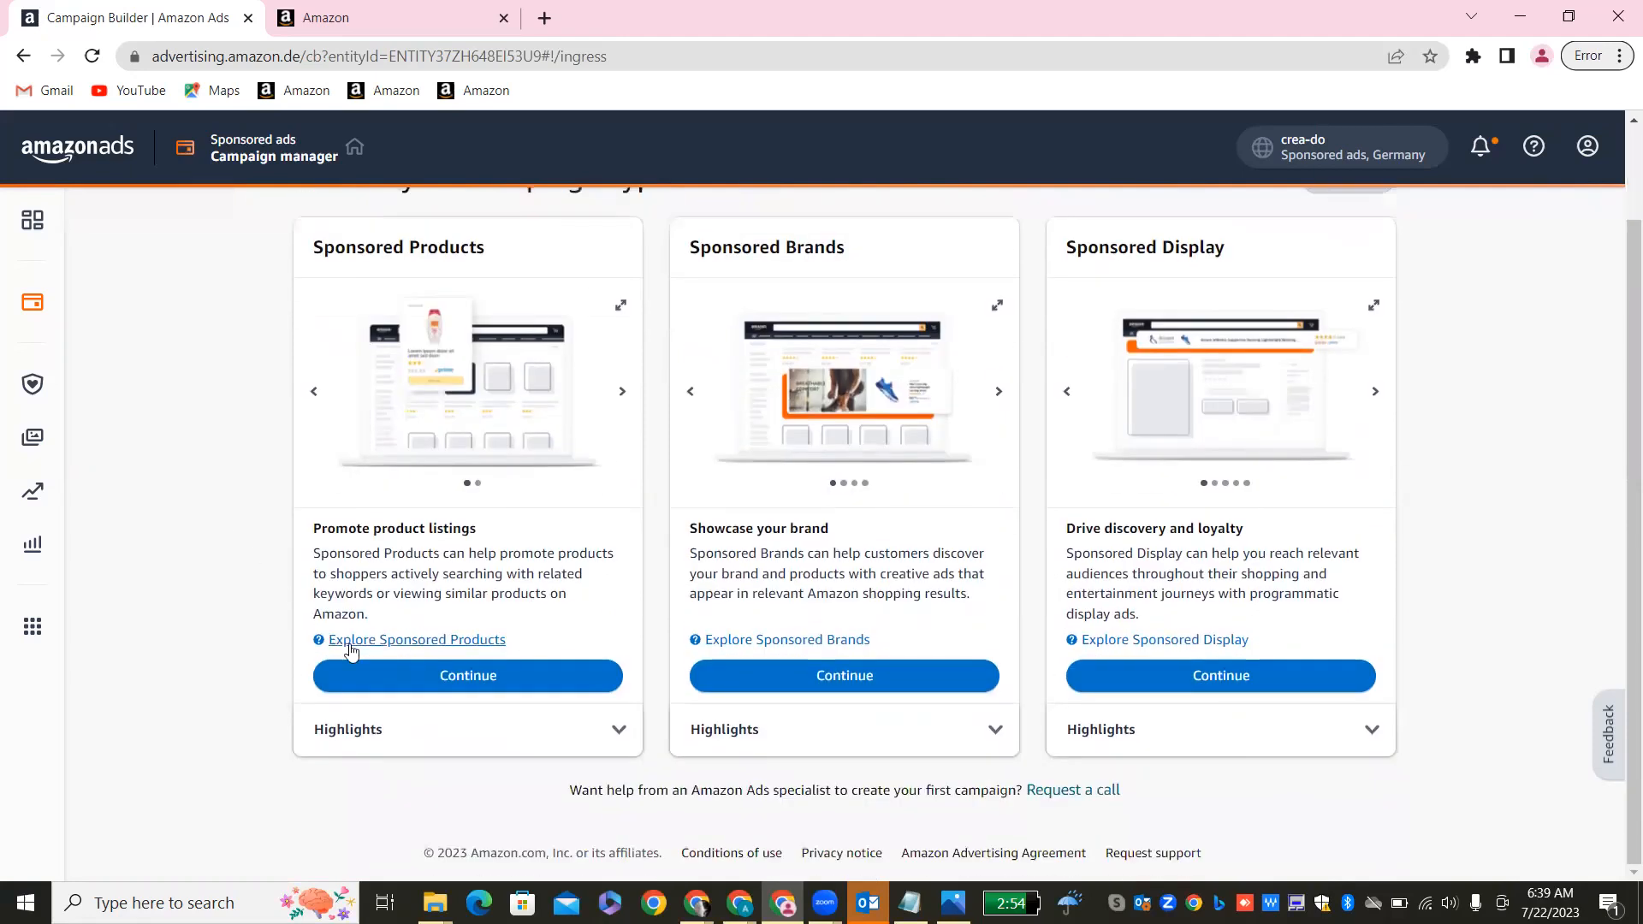
left_click(452, 680)
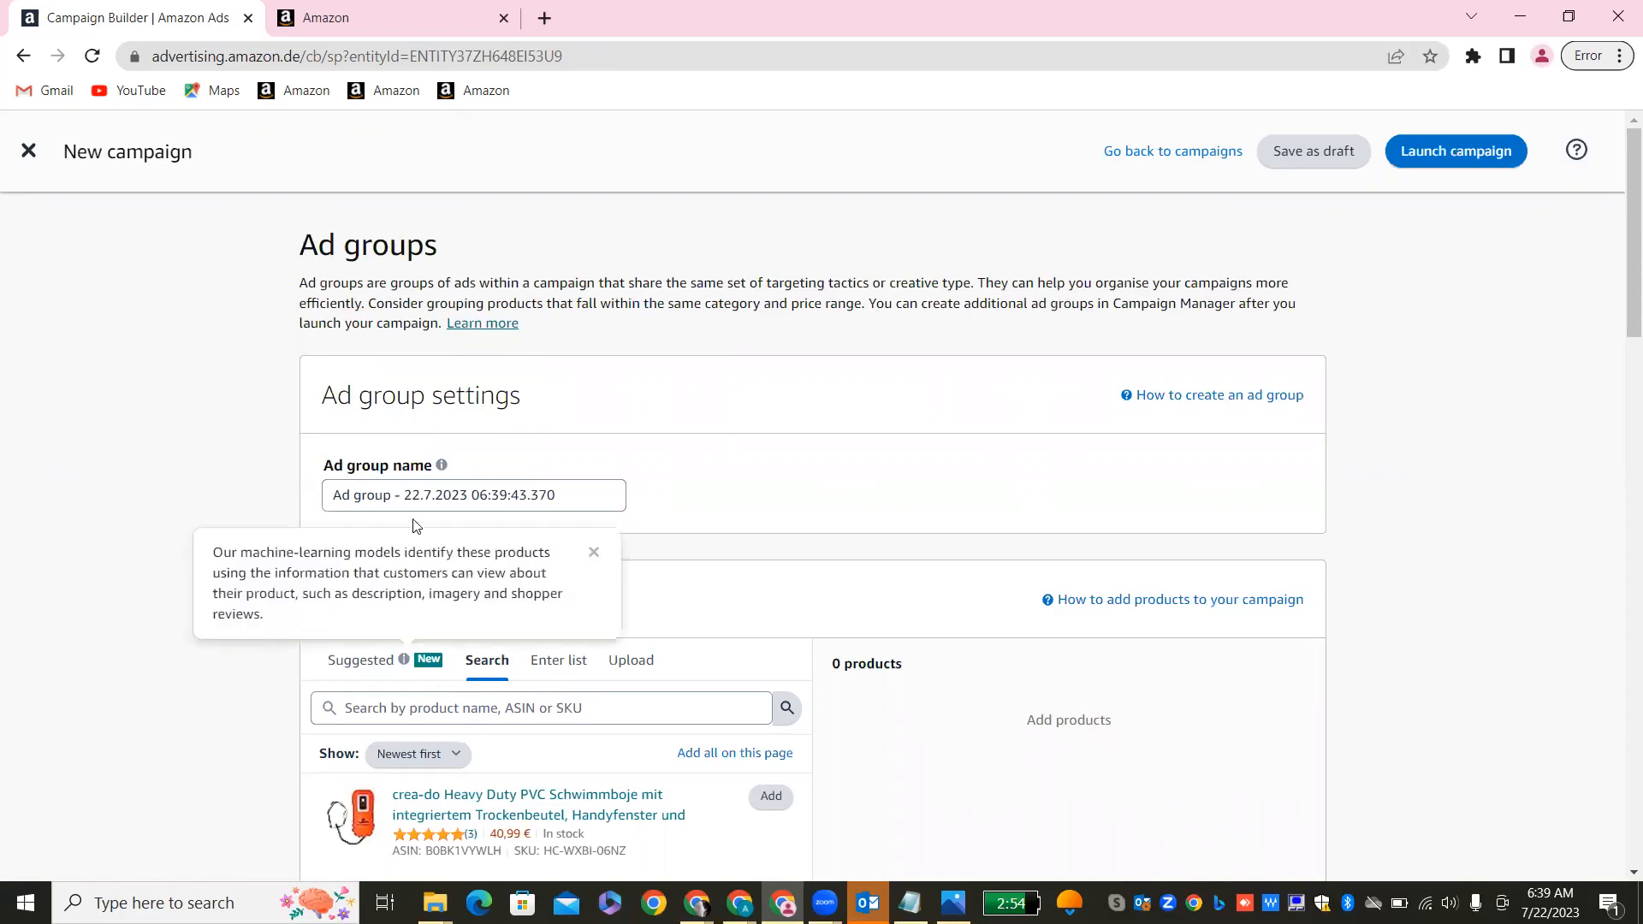
left_click(433, 503)
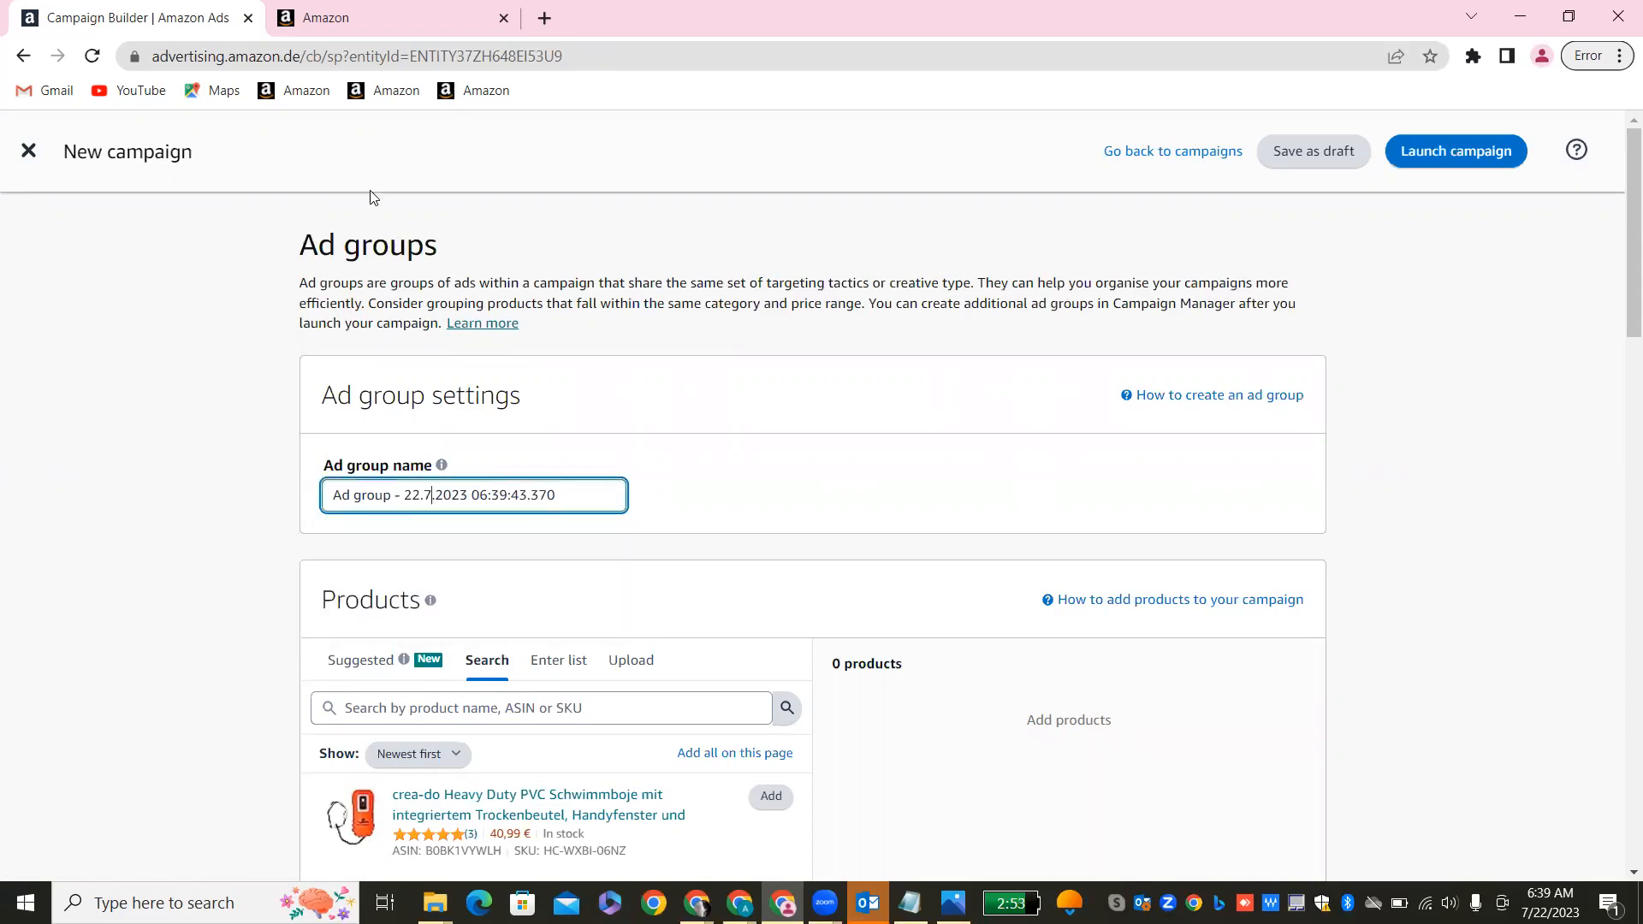
Open Campaign Manager from the Seller Central advertising options in a separate tab and view the existing campaigns list.
left_click(321, 31)
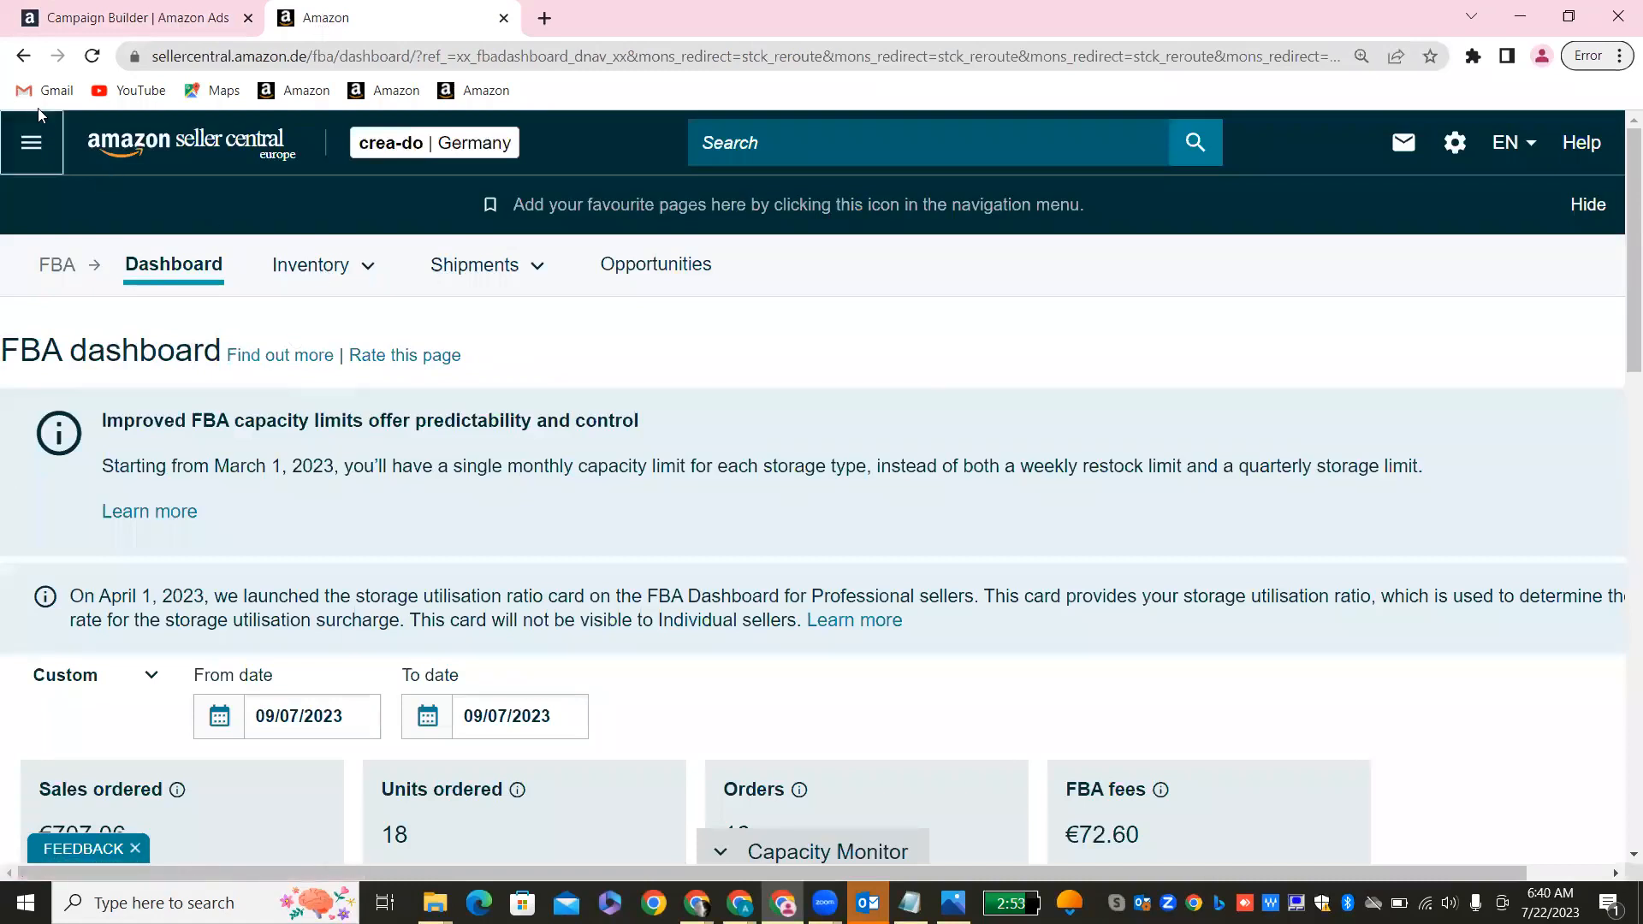
left_click(34, 145)
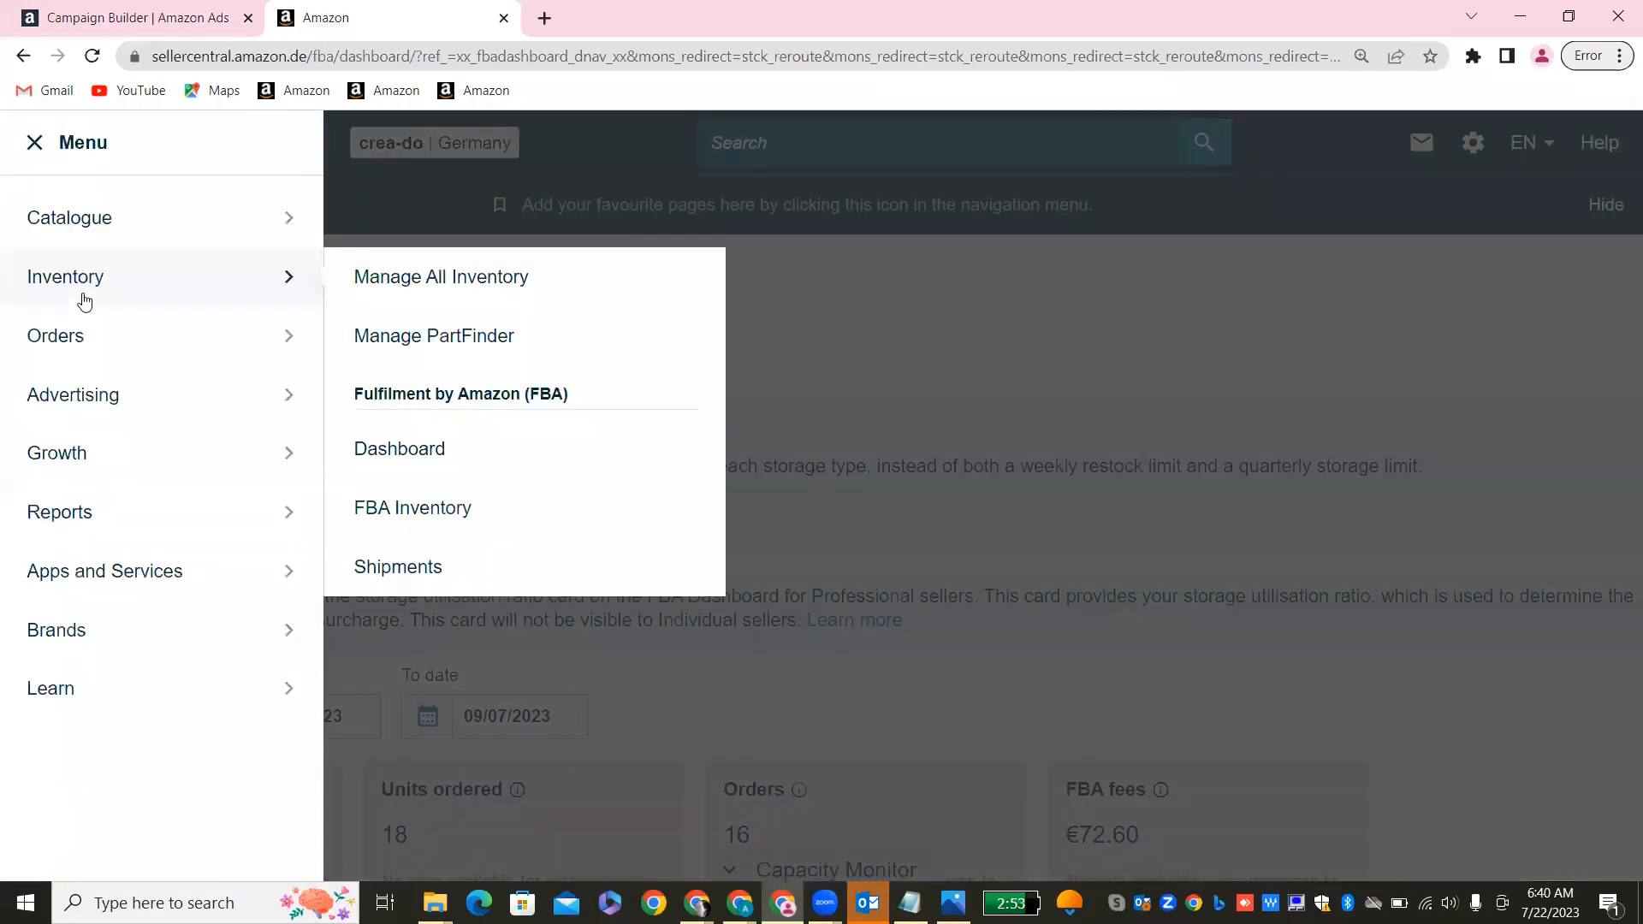
mouse_move(227, 400)
right_click(343, 396)
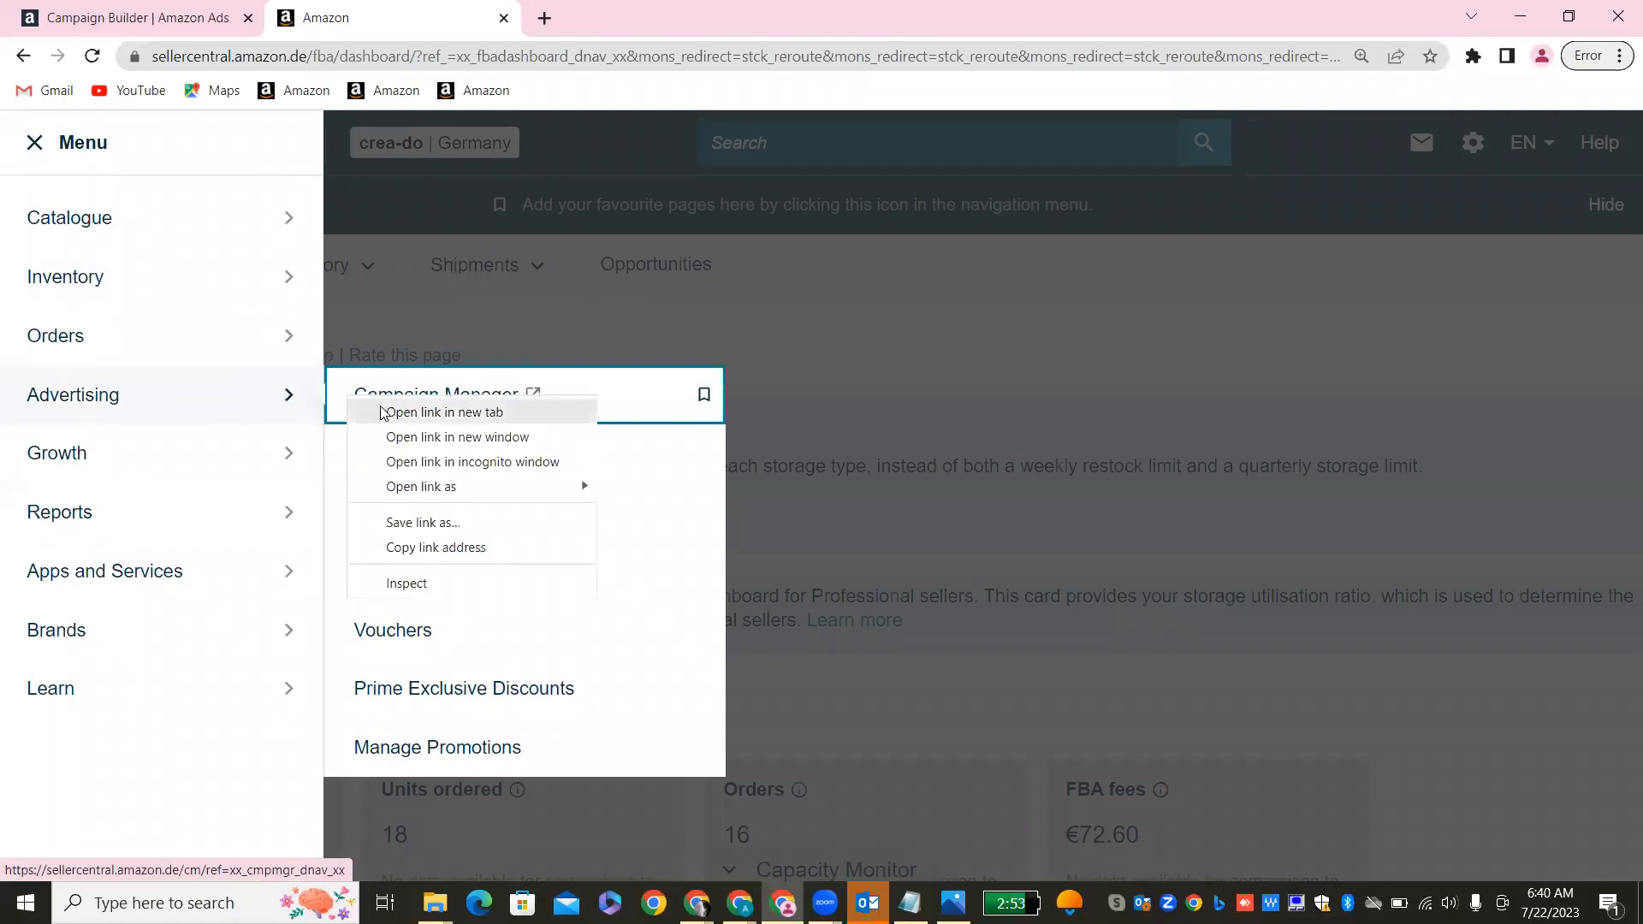
left_click(384, 414)
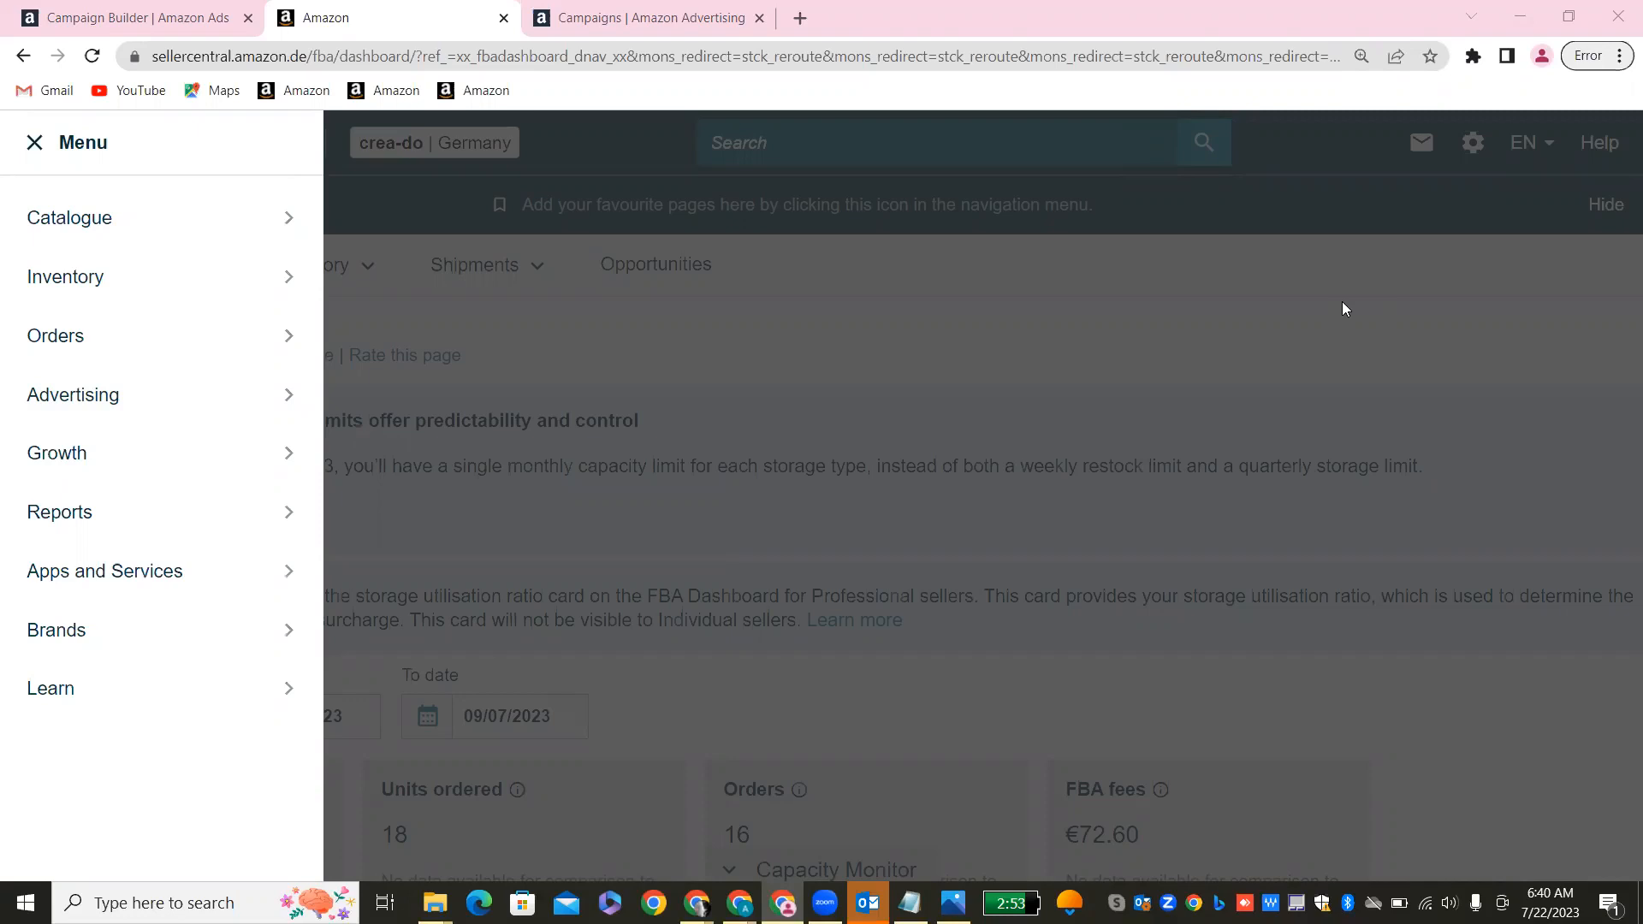
left_click(741, 7)
scroll(605, 415, "down", 2)
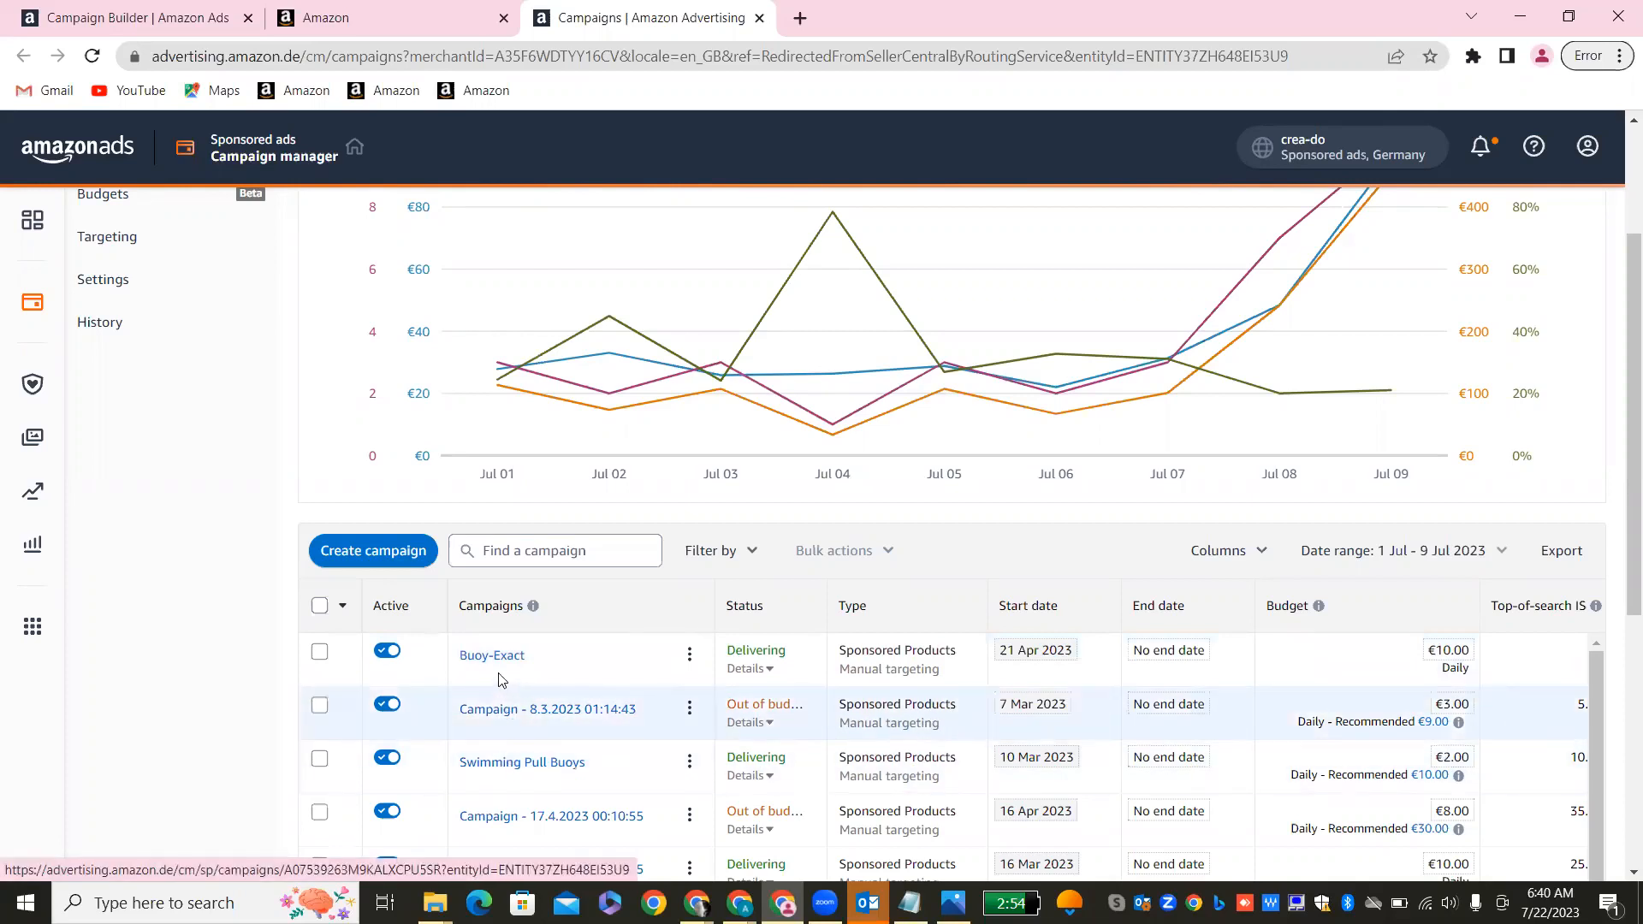
Return to the new campaign form and rename the ad group as "Auto Campaign".
left_click(196, 7)
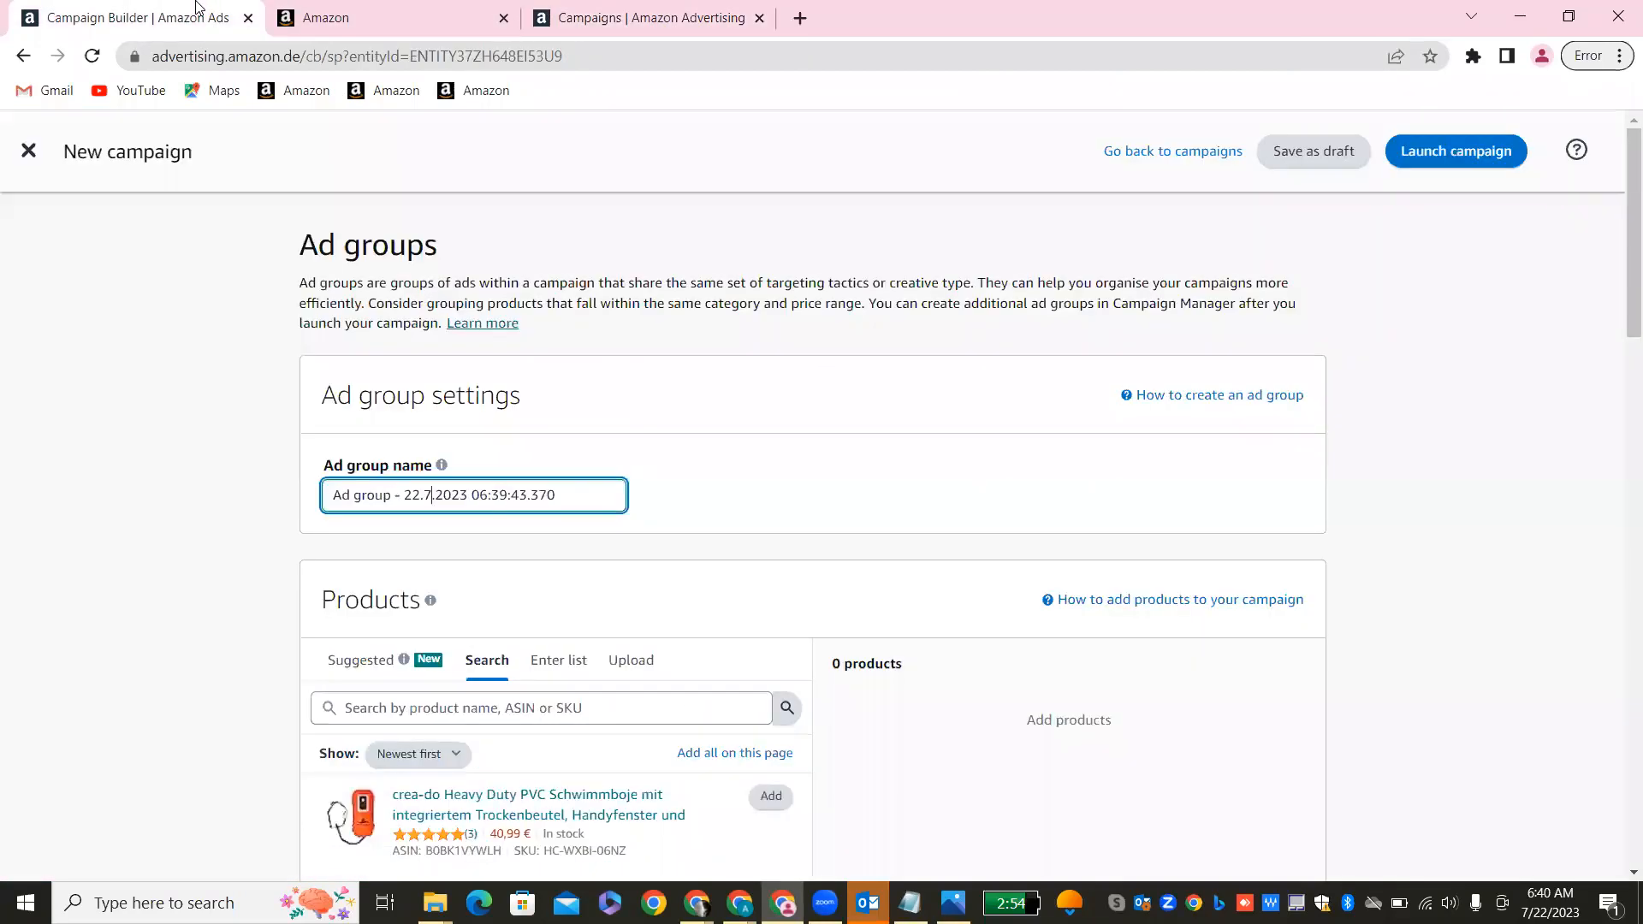
triple_click(570, 495)
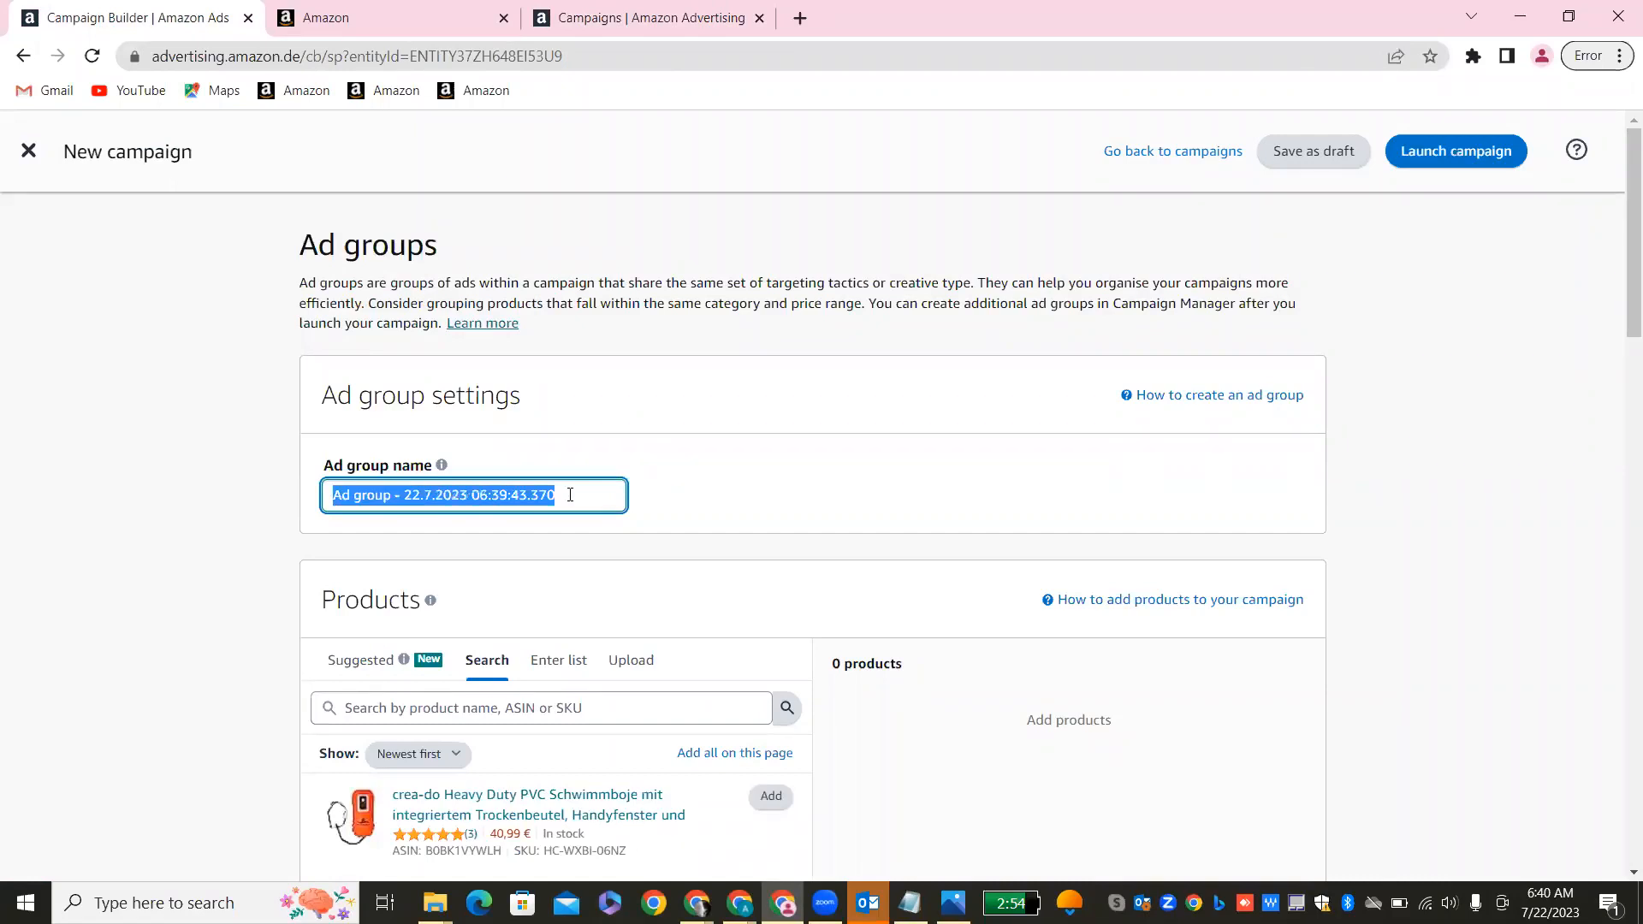
key("BackSpace")
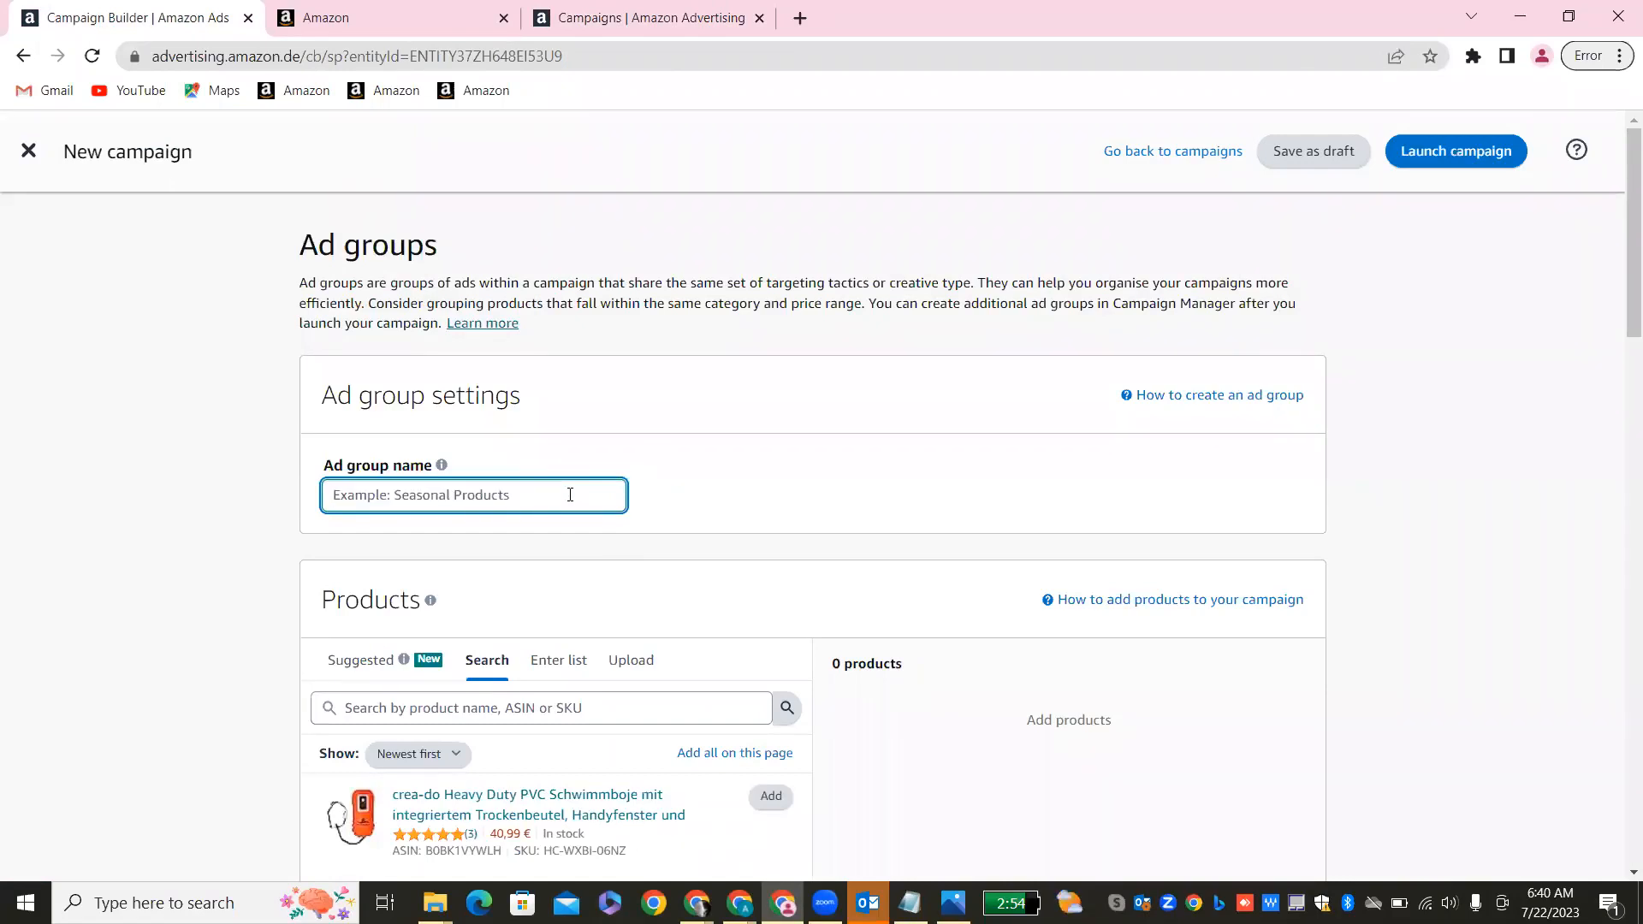
type("Auto Campagin")
key("BackSpace")
key("BackSpace")
key("BackSpace")
key("BackSpace")
key("BackSpace")
key("BackSpace")
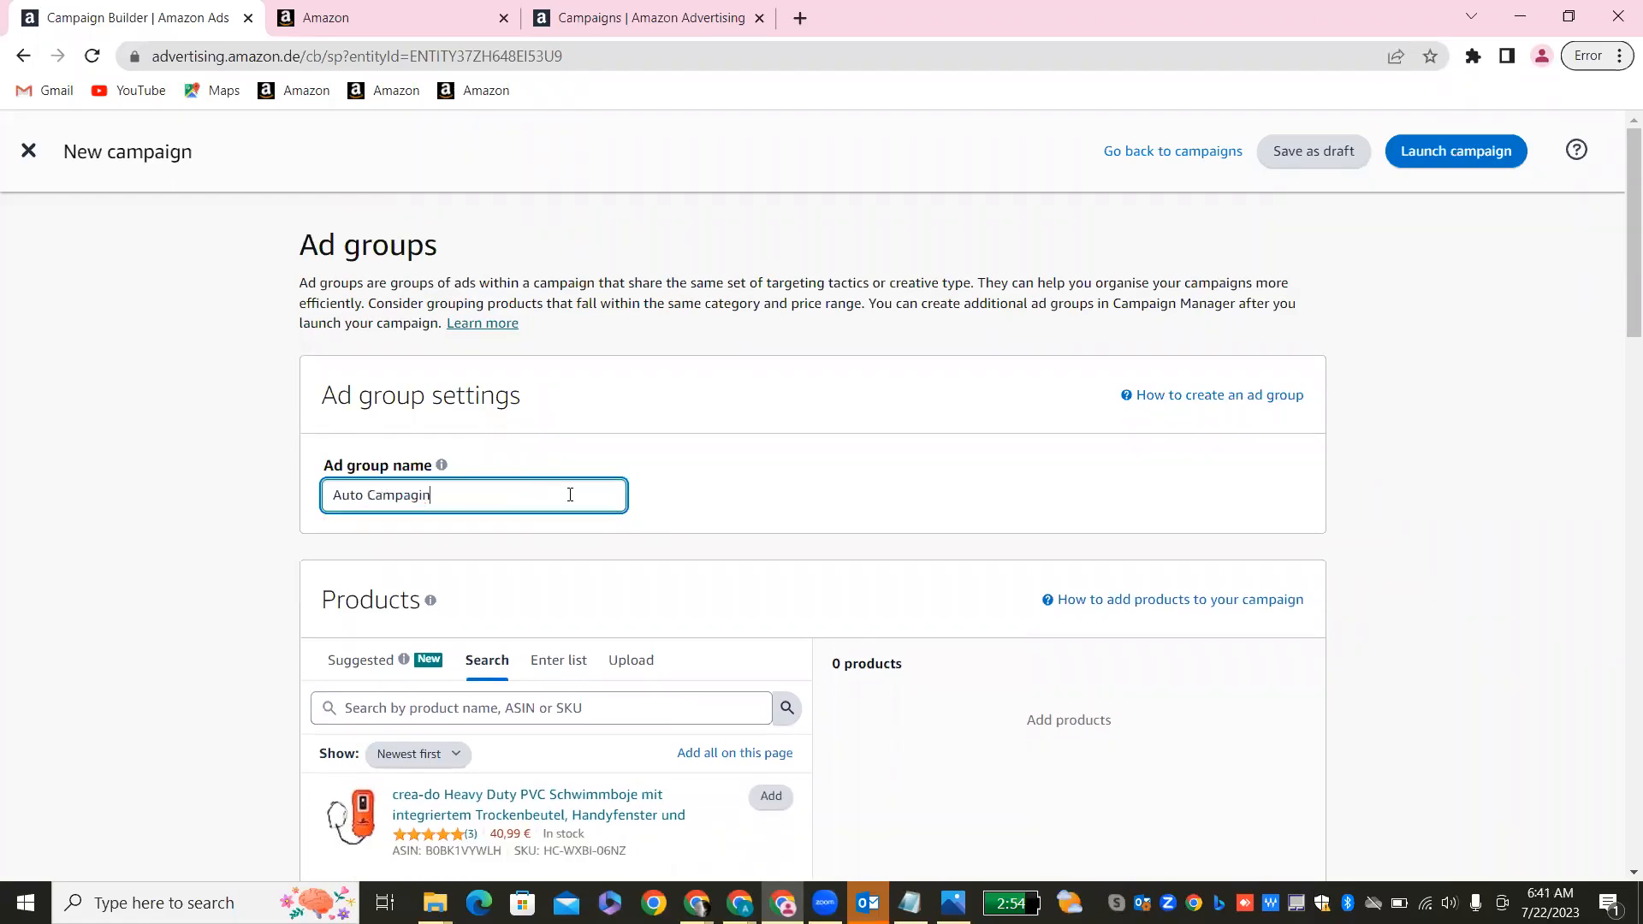
type("paign")
Examine the names and targeting types of the existing campaigns in Campaign Manager, and close the open Seller Central navigation menu.
left_click(626, 7)
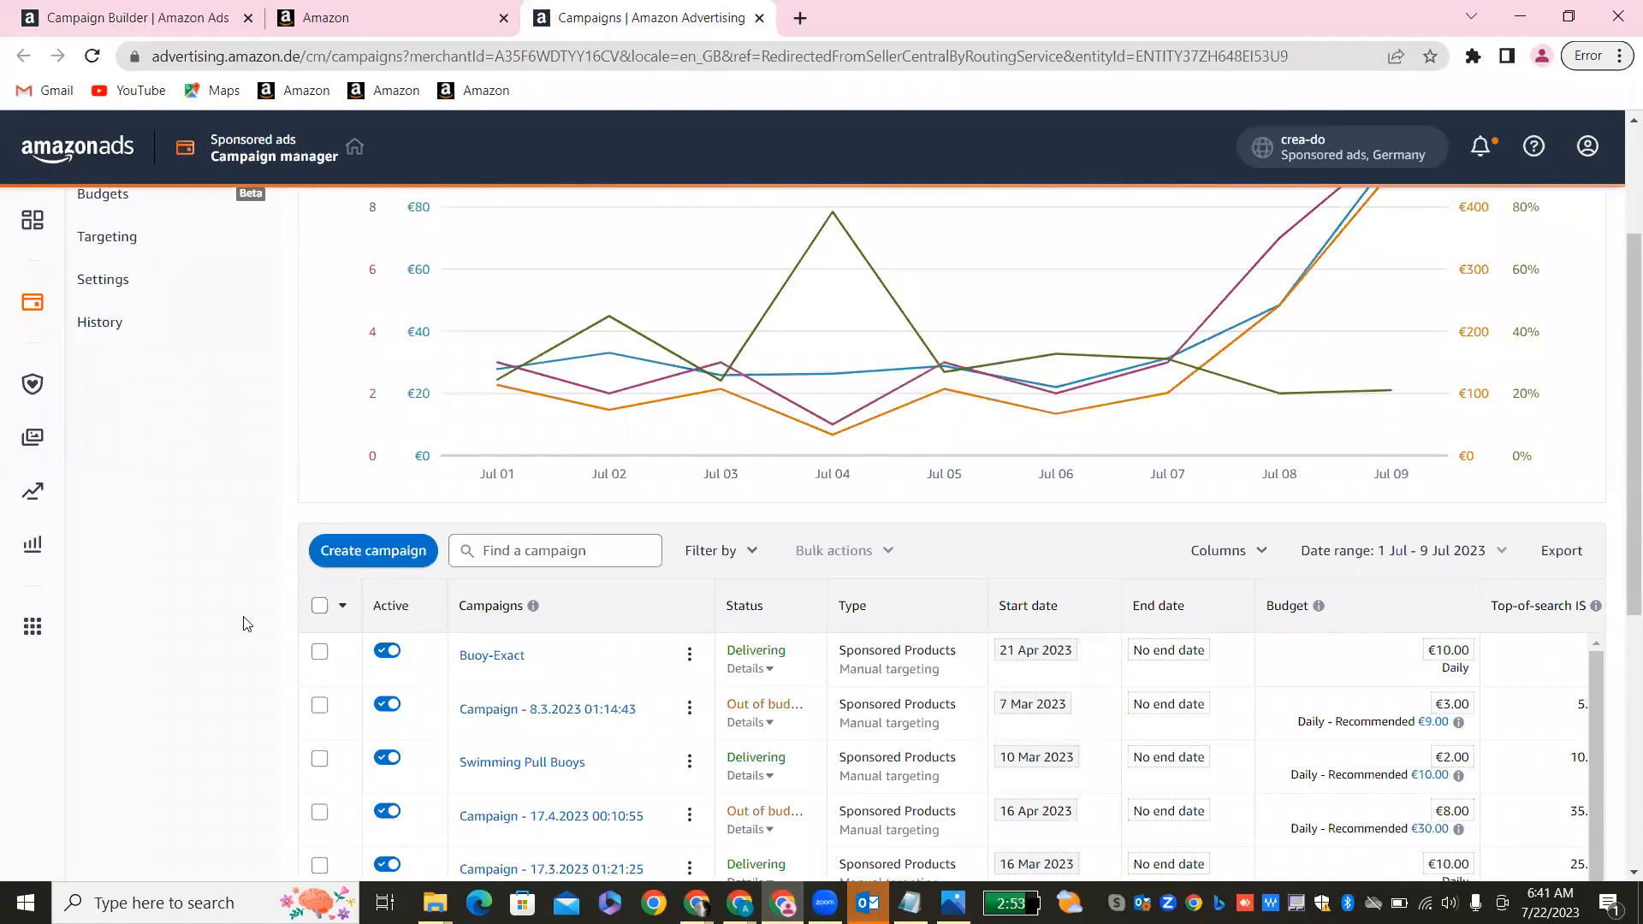
scroll(244, 620, "down", 4)
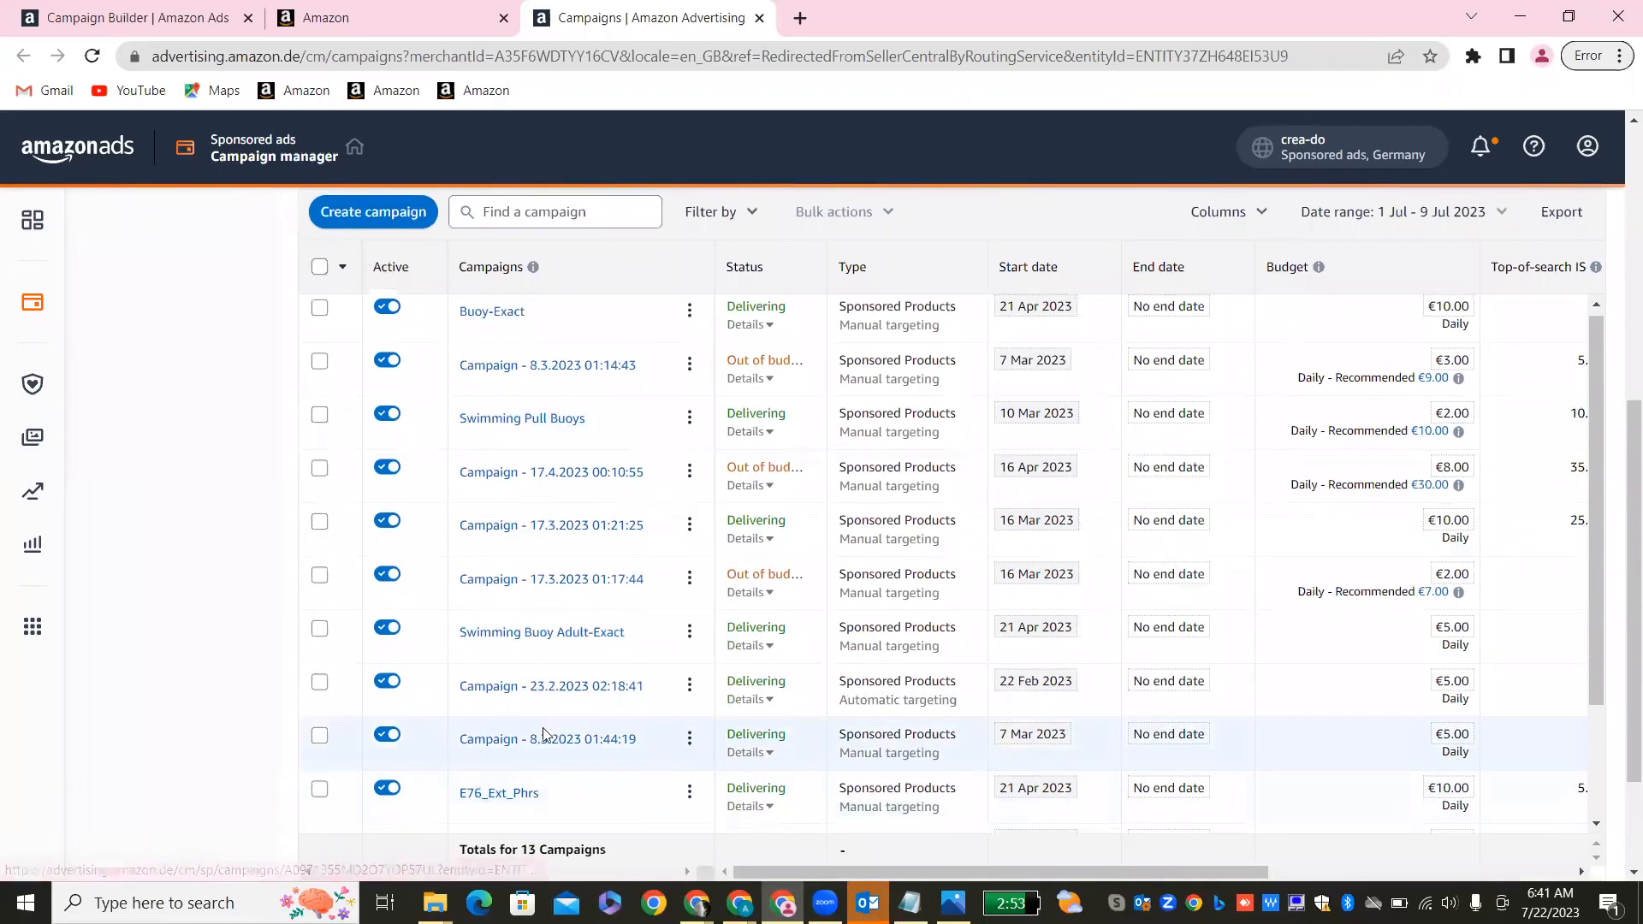
scroll(544, 734, "down", 3)
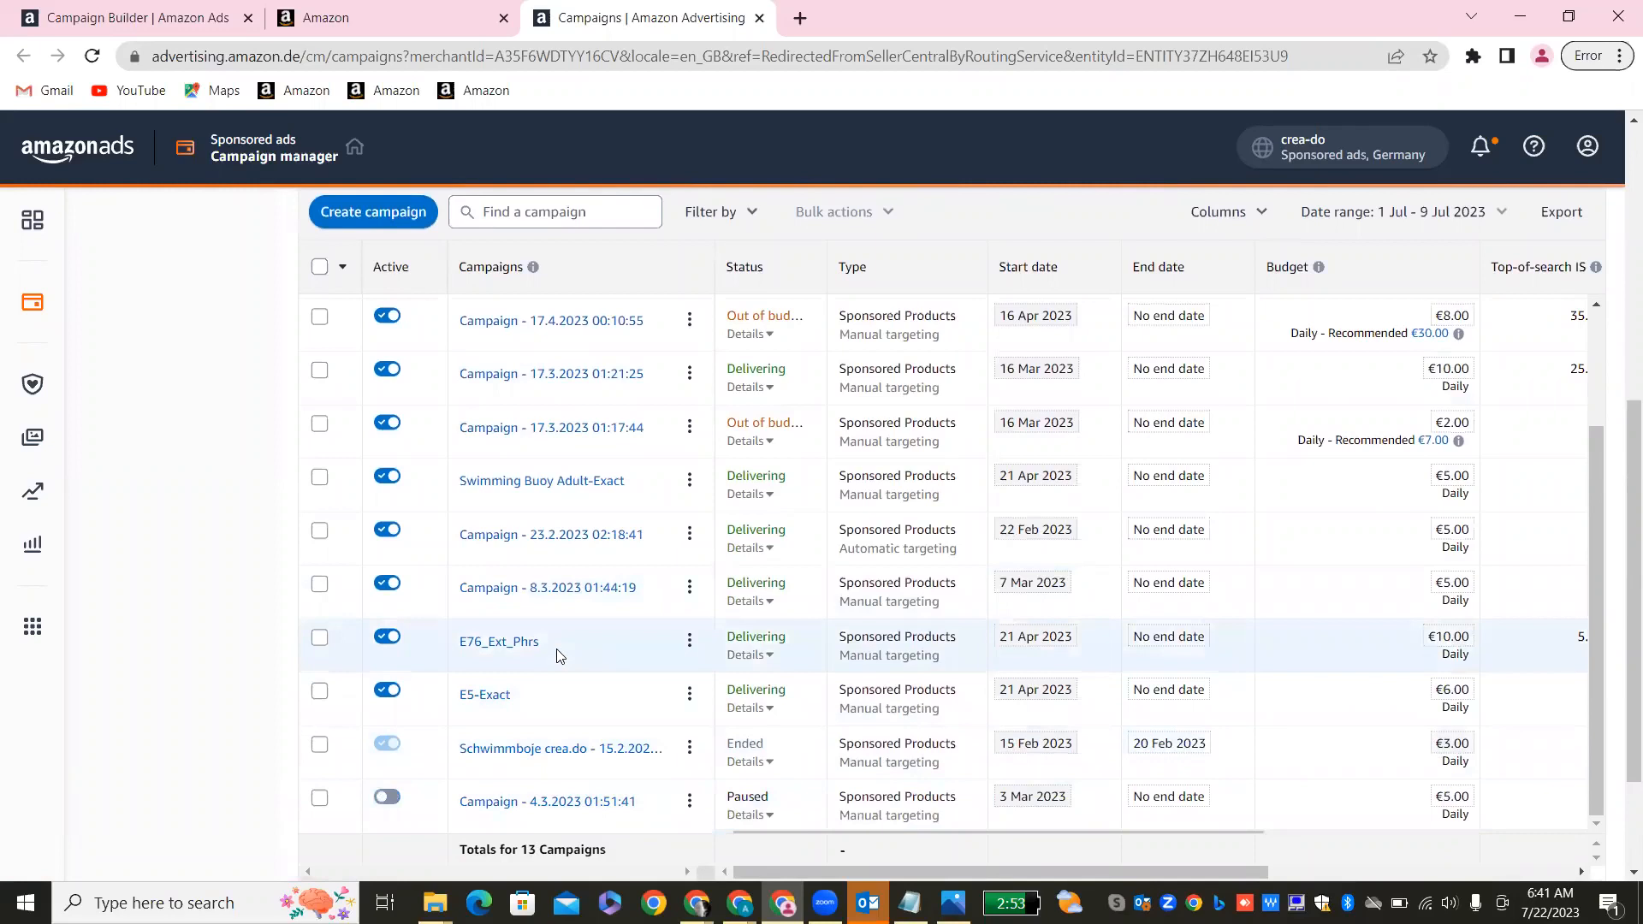
scroll(558, 653, "up", 2)
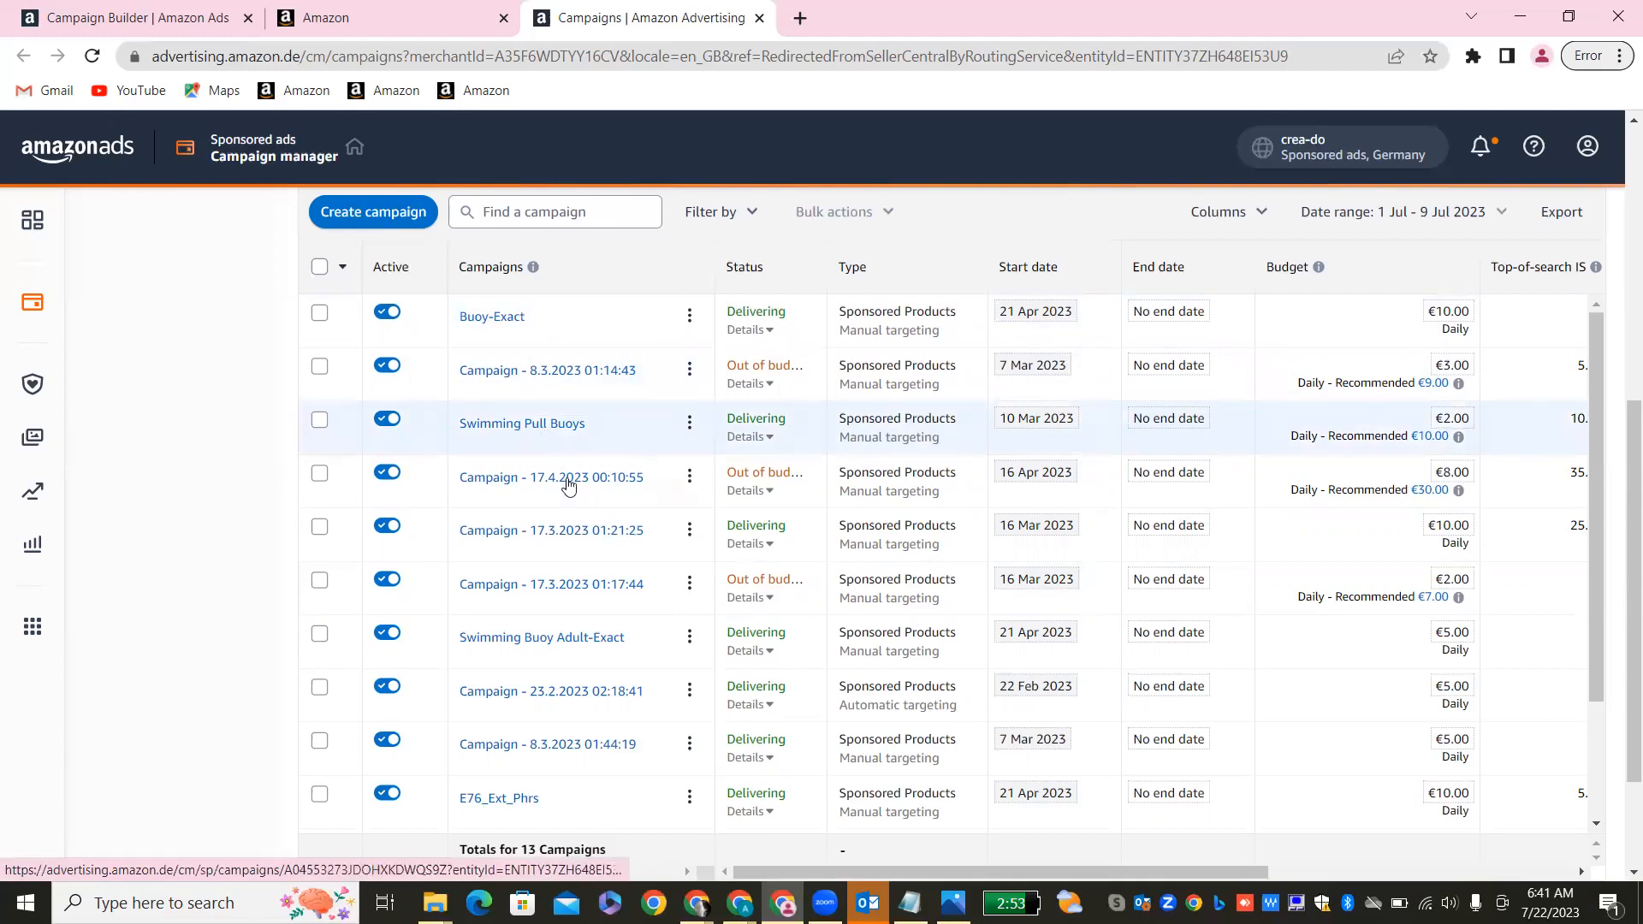
scroll(544, 637, "down", 1)
scroll(547, 643, "down", 1)
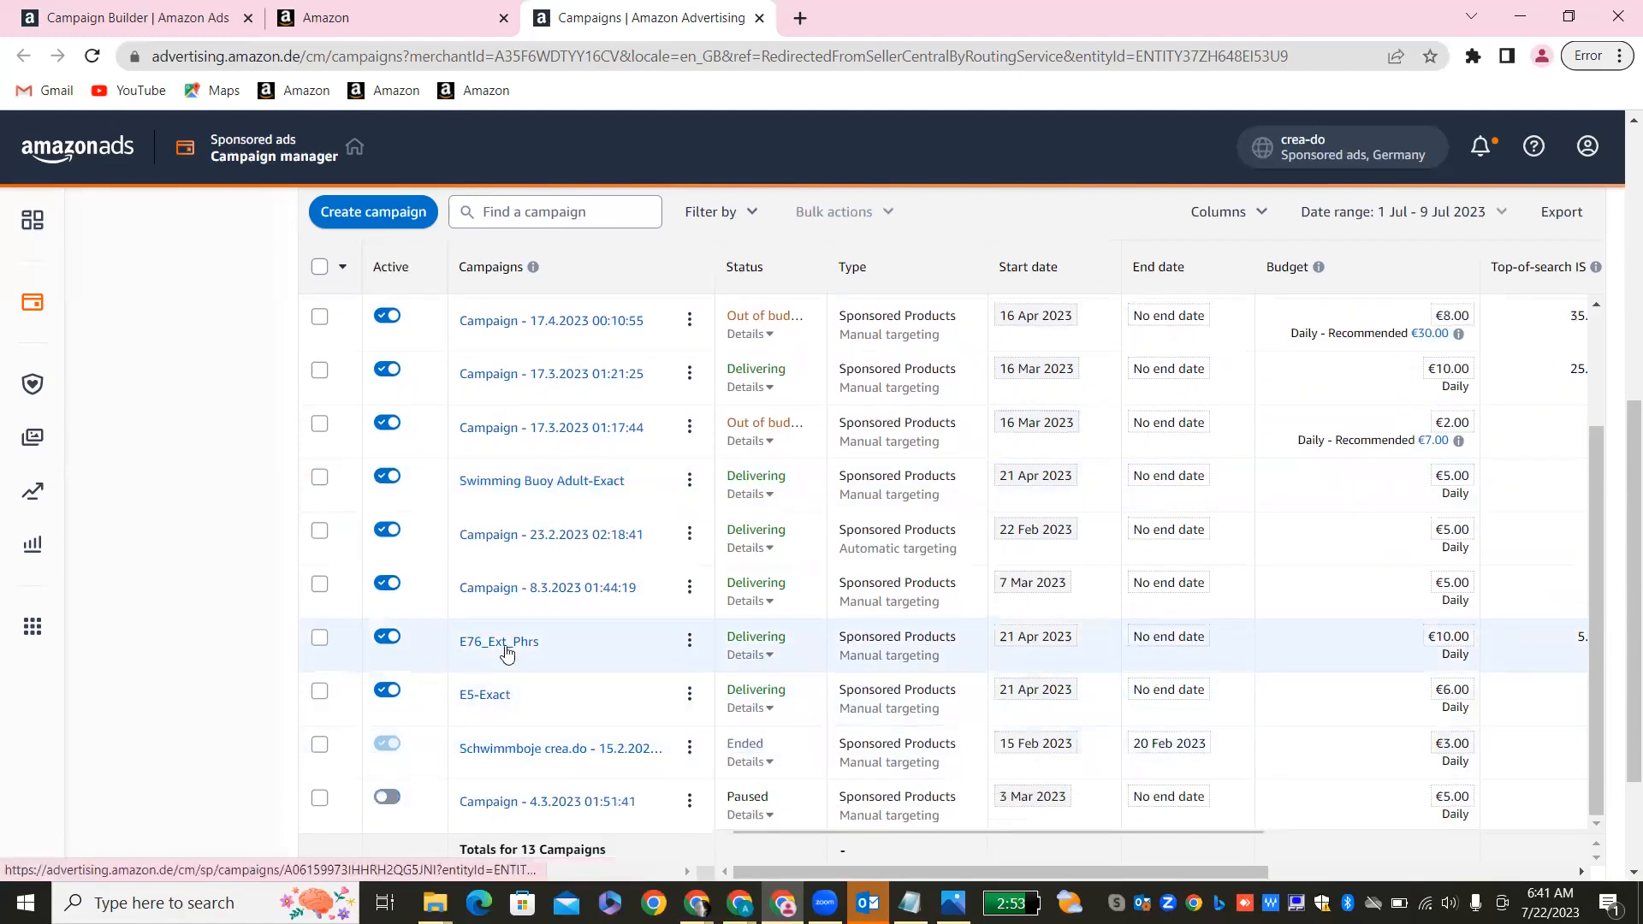
scroll(552, 660, "down", 1)
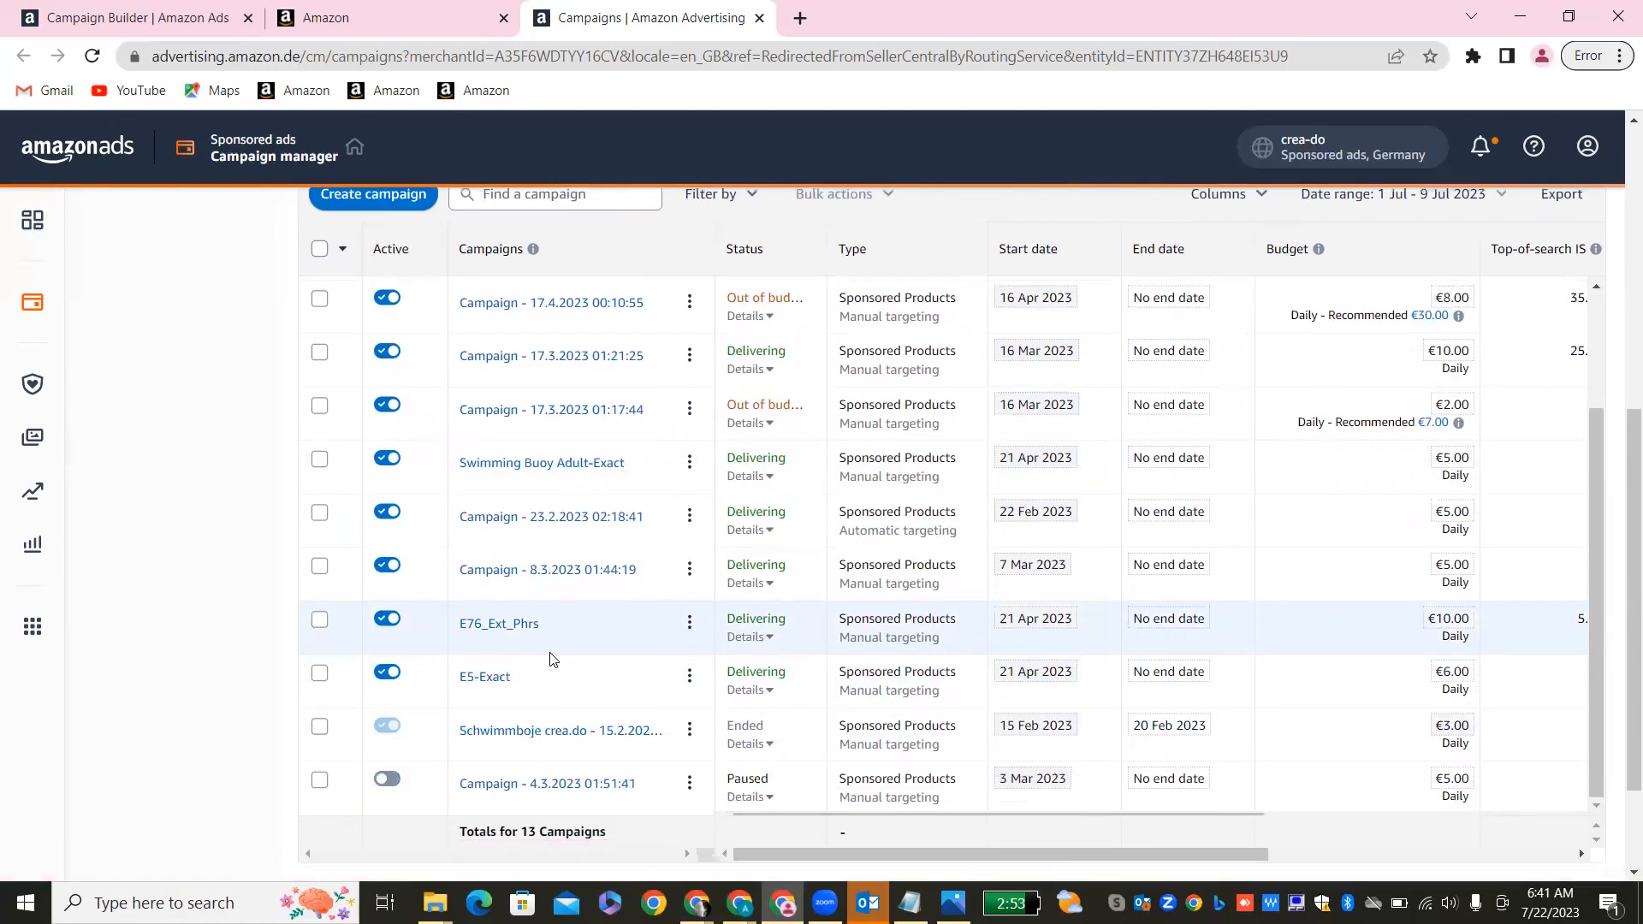
scroll(552, 659, "down", 2)
scroll(552, 659, "up", 3)
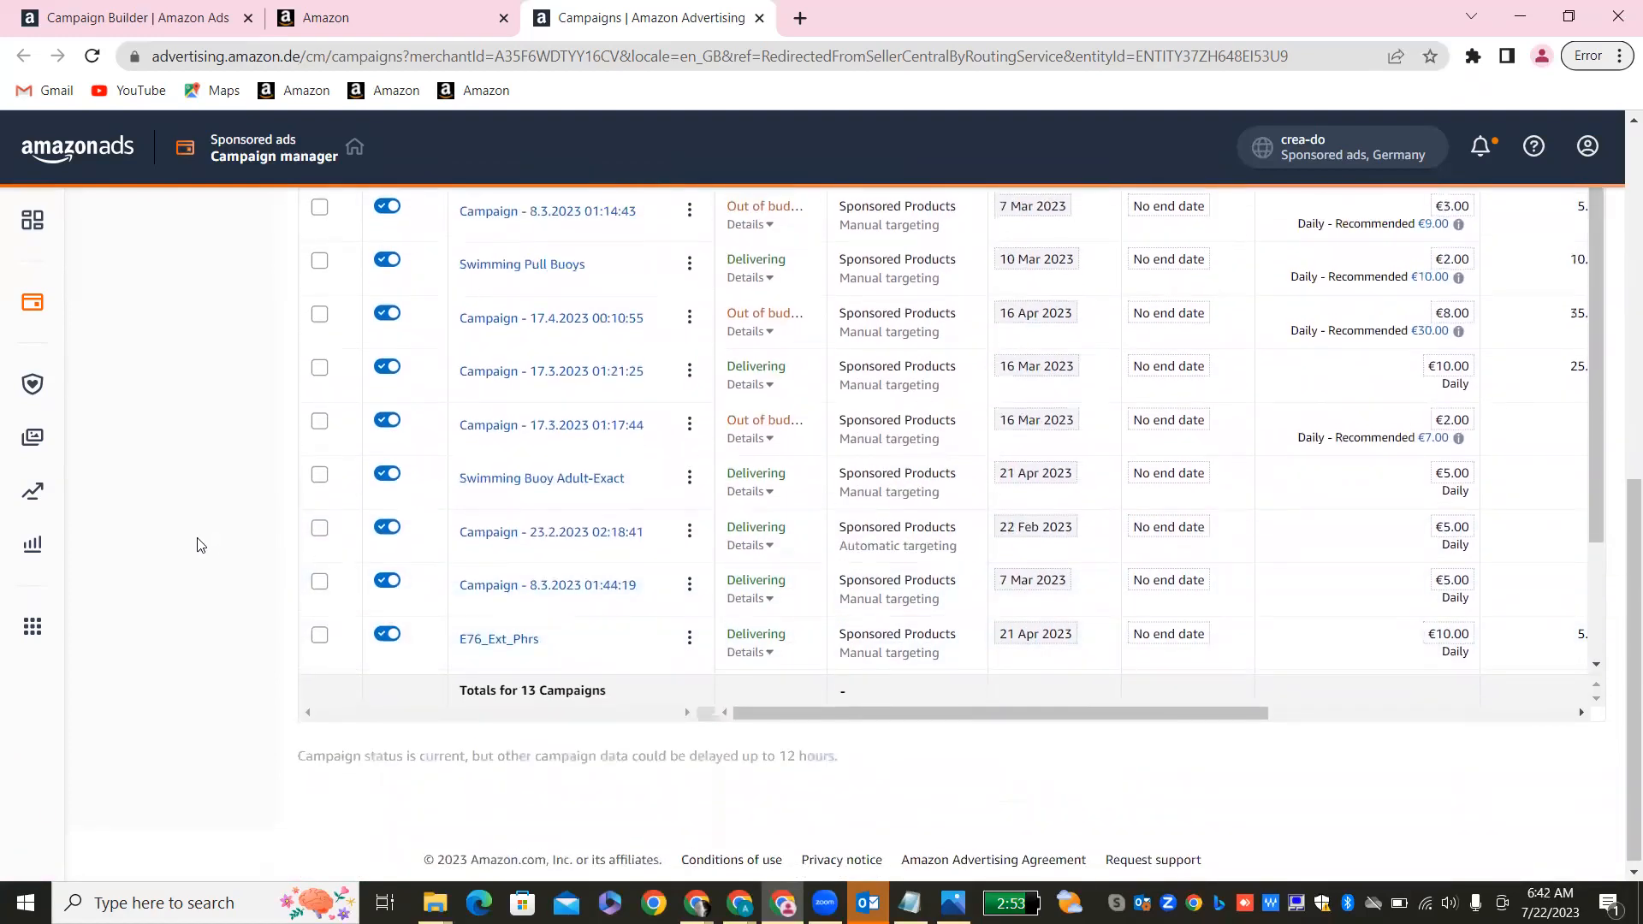
scroll(198, 545, "up", 8)
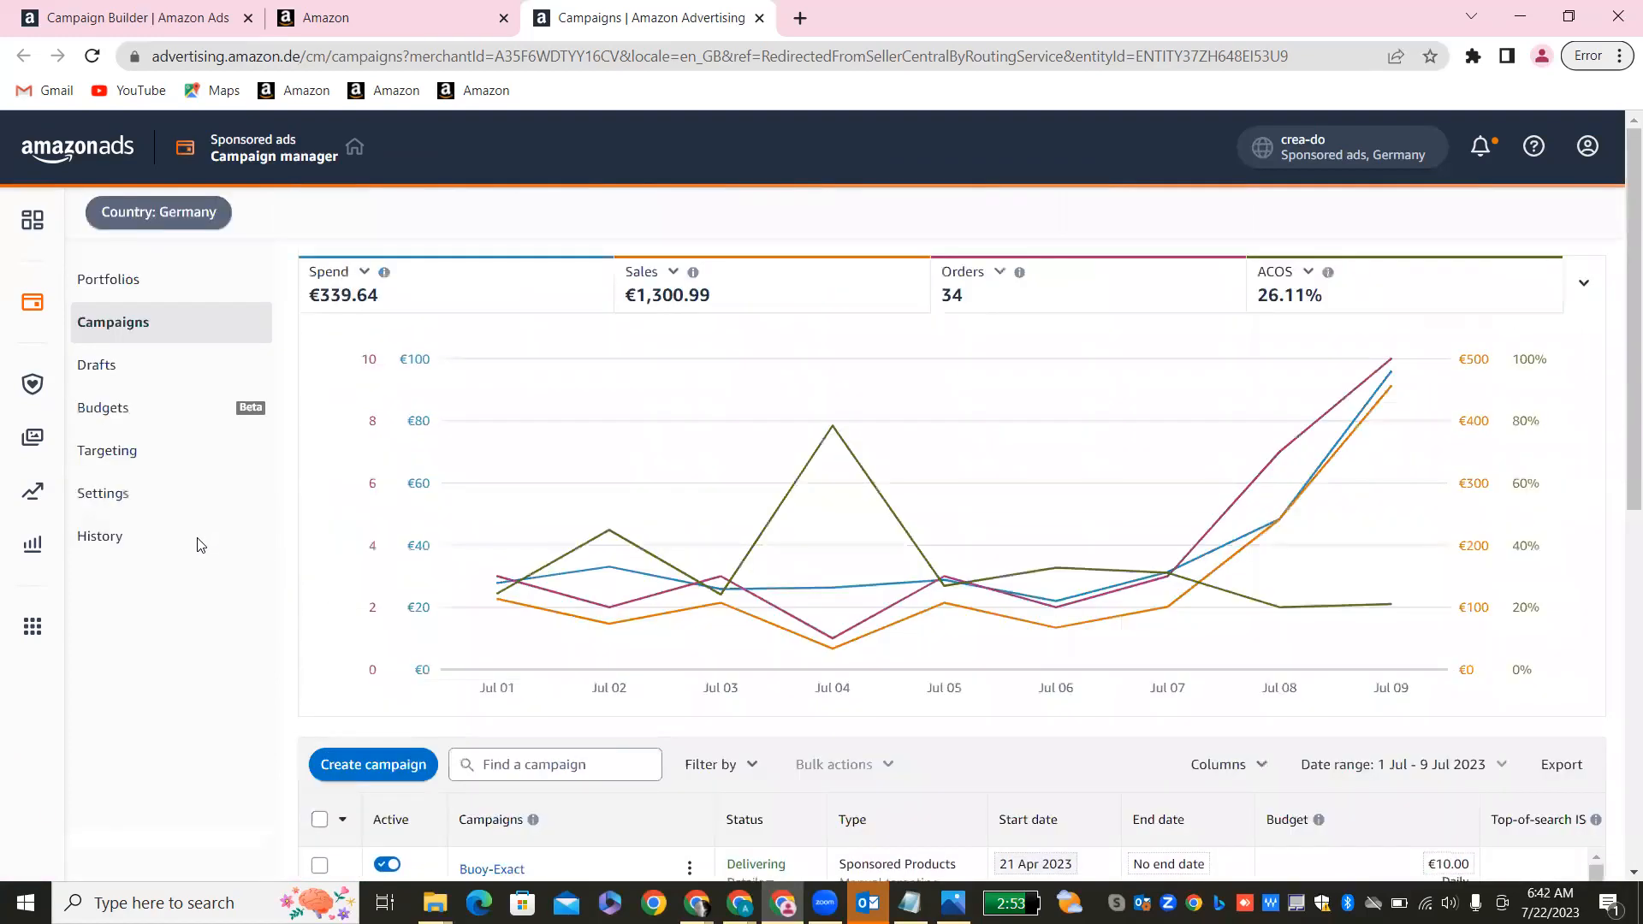
left_click(370, 19)
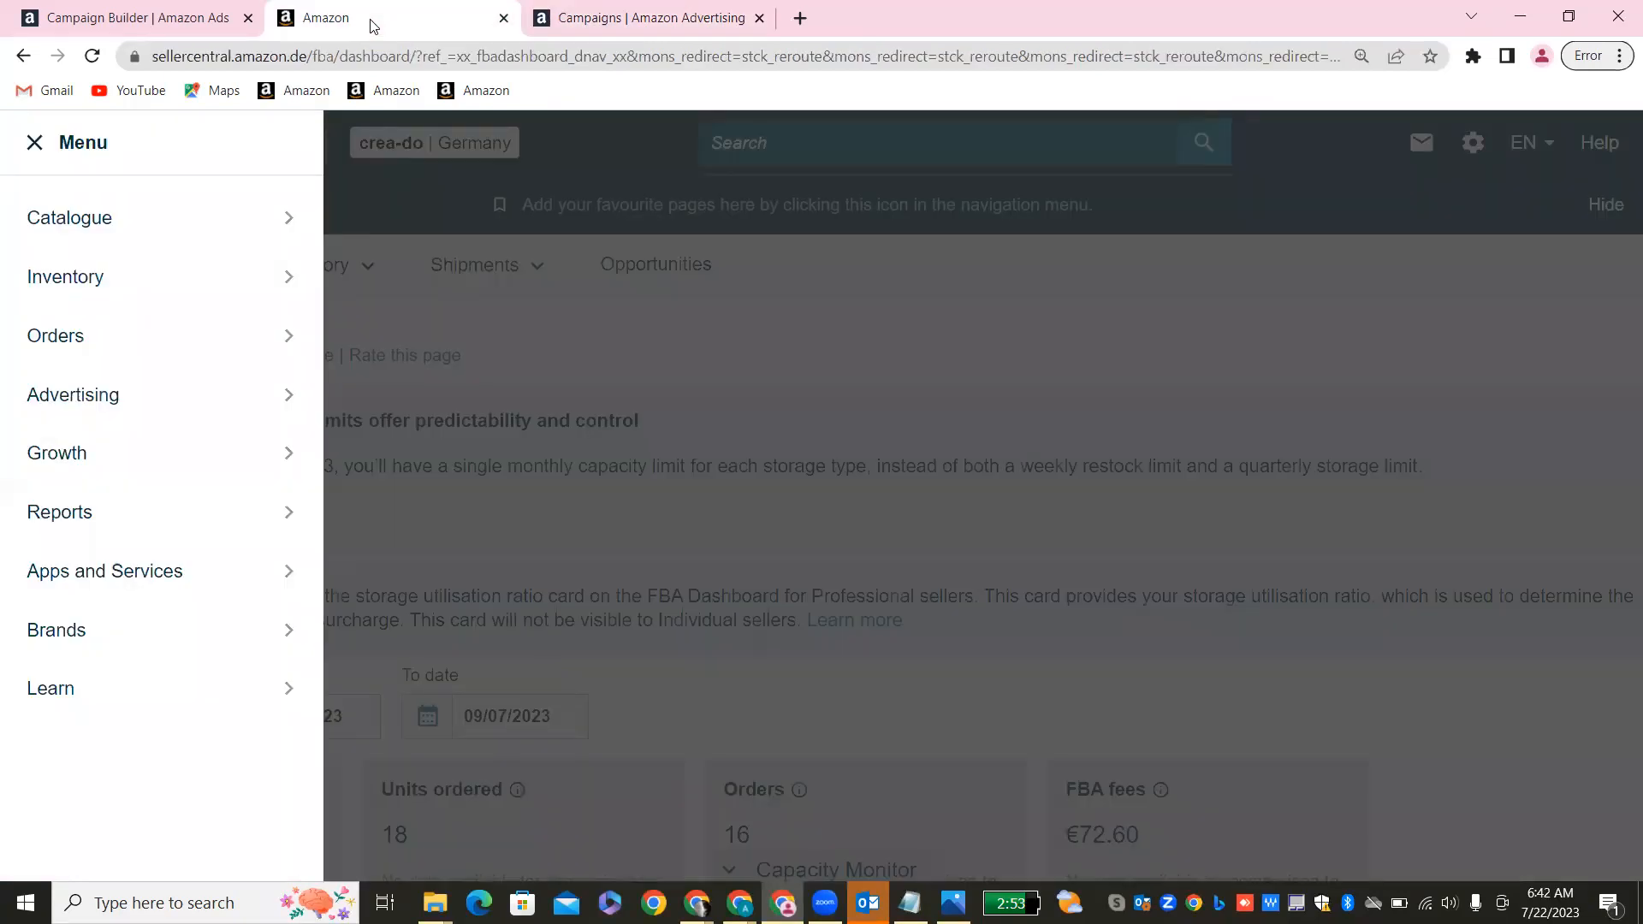
left_click(659, 326)
Return to the new campaign form and add the crea-do Heavy Duty PVC Schwimmboje product to the ad group.
left_click(137, 17)
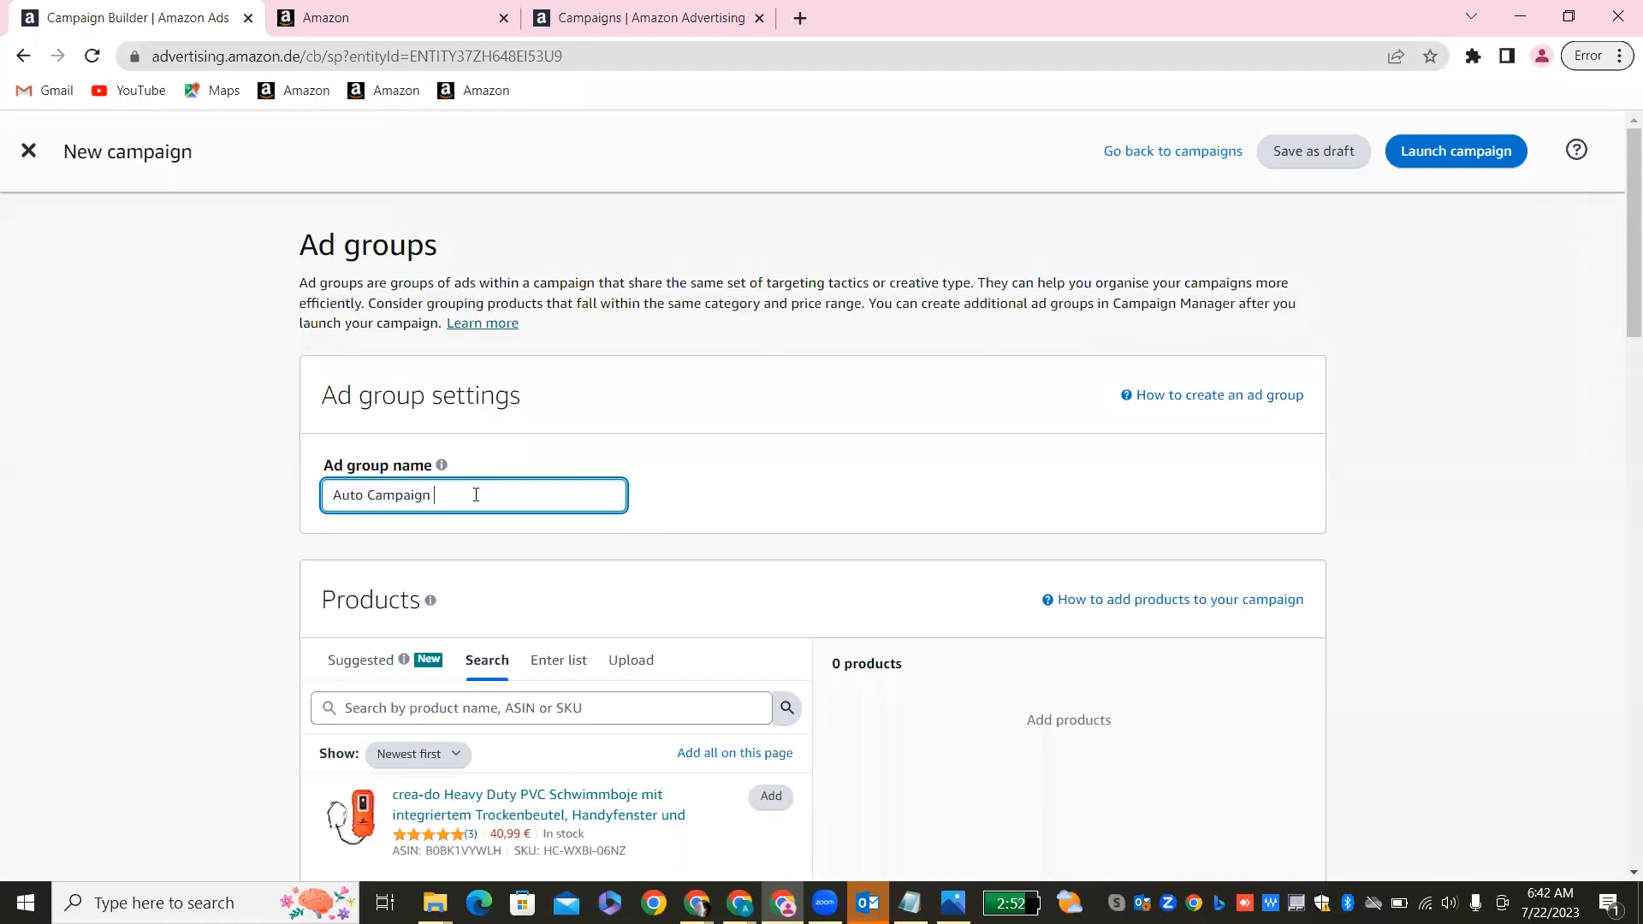
left_click(217, 557)
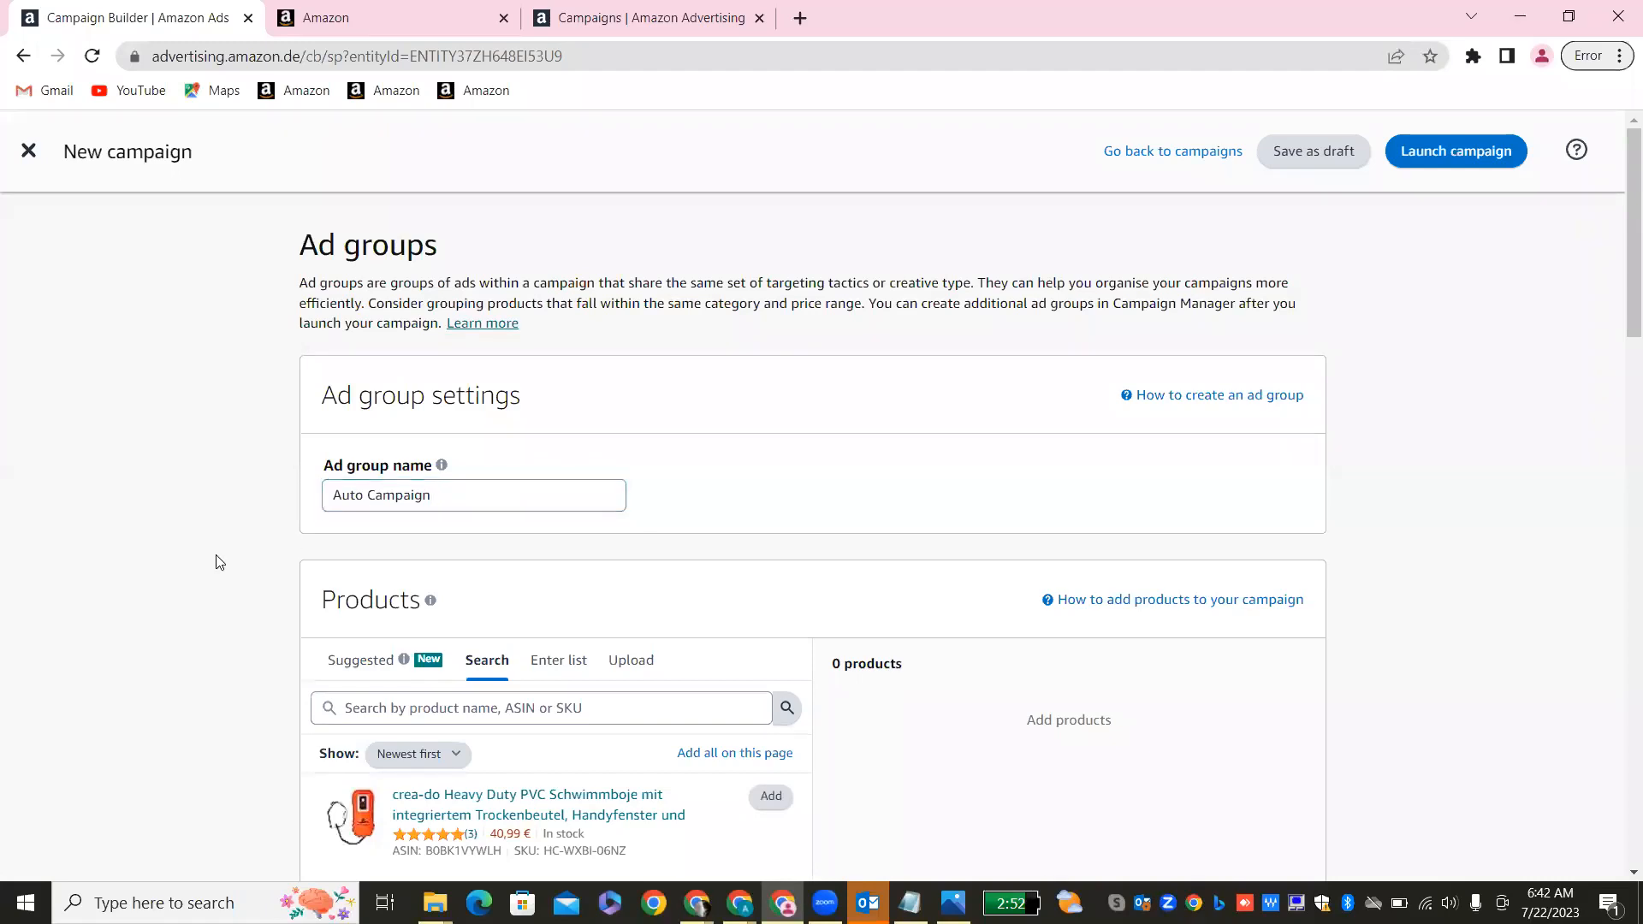
scroll(216, 557, "down", 3)
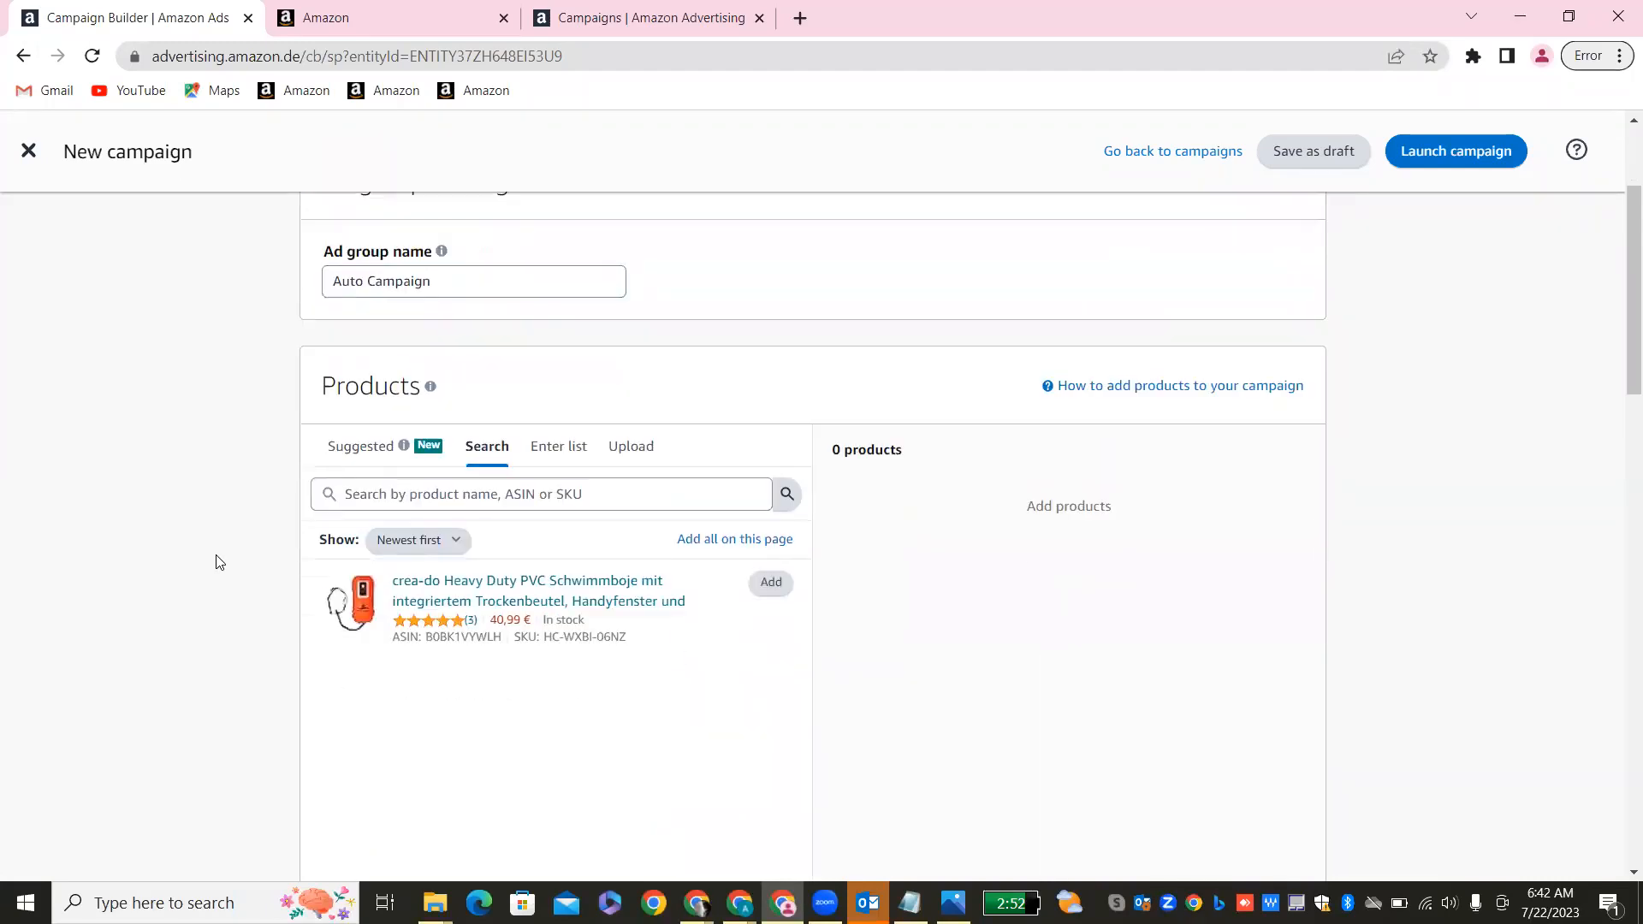
left_click(771, 583)
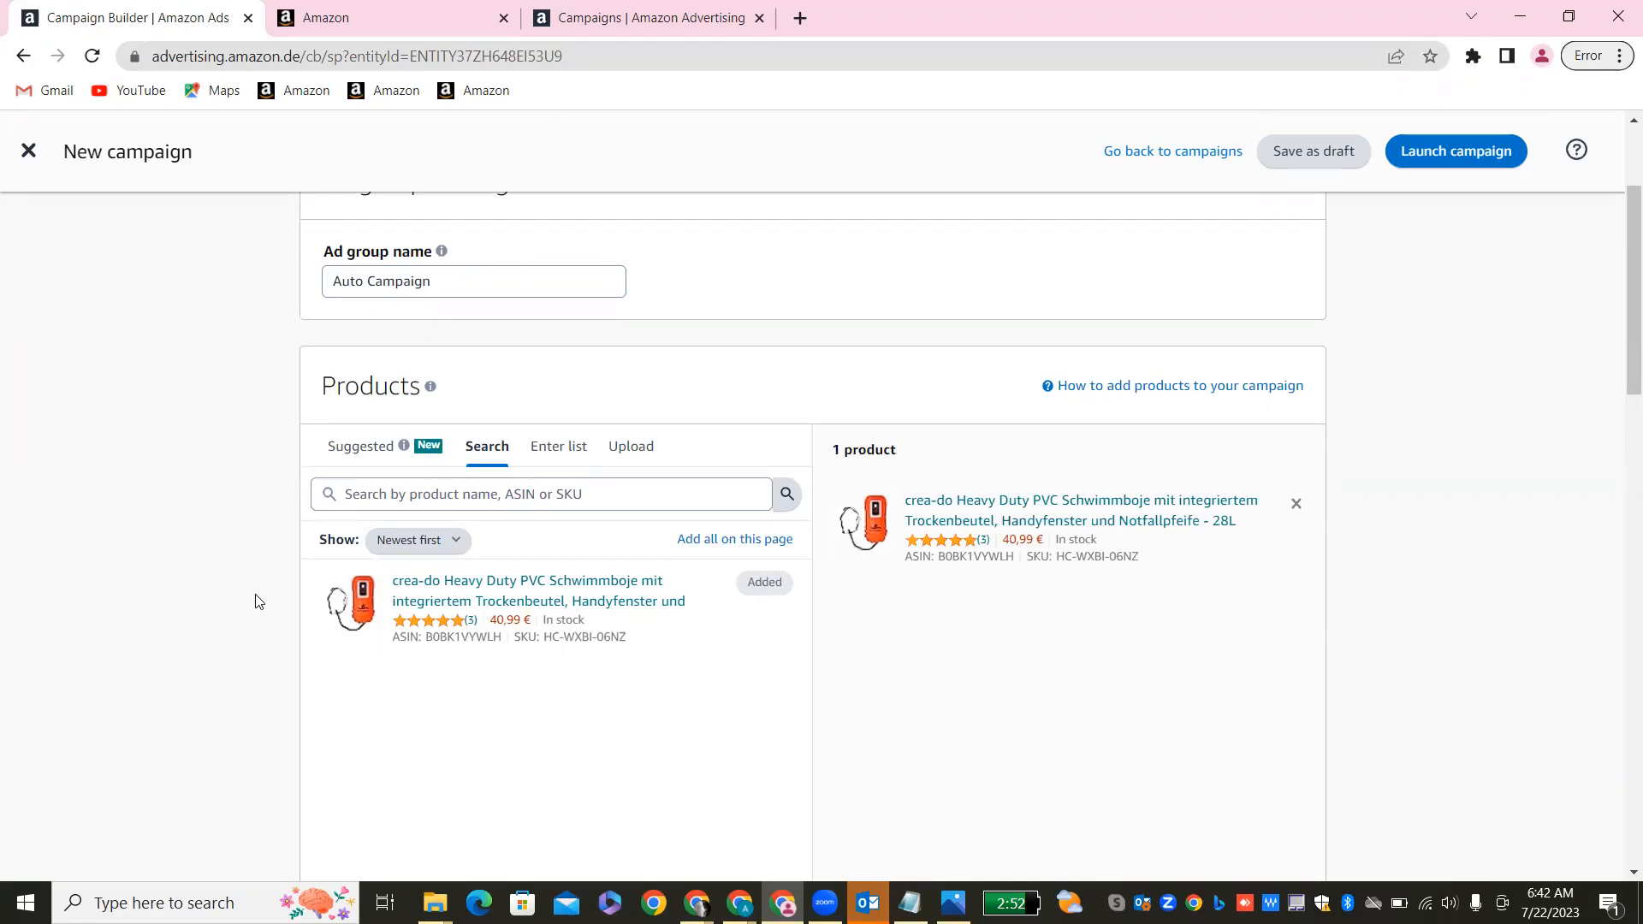
Review the new campaign's targeting, bidding and general settings, including the suggested bid range for automatic targeting.
scroll(255, 601, "down", 7)
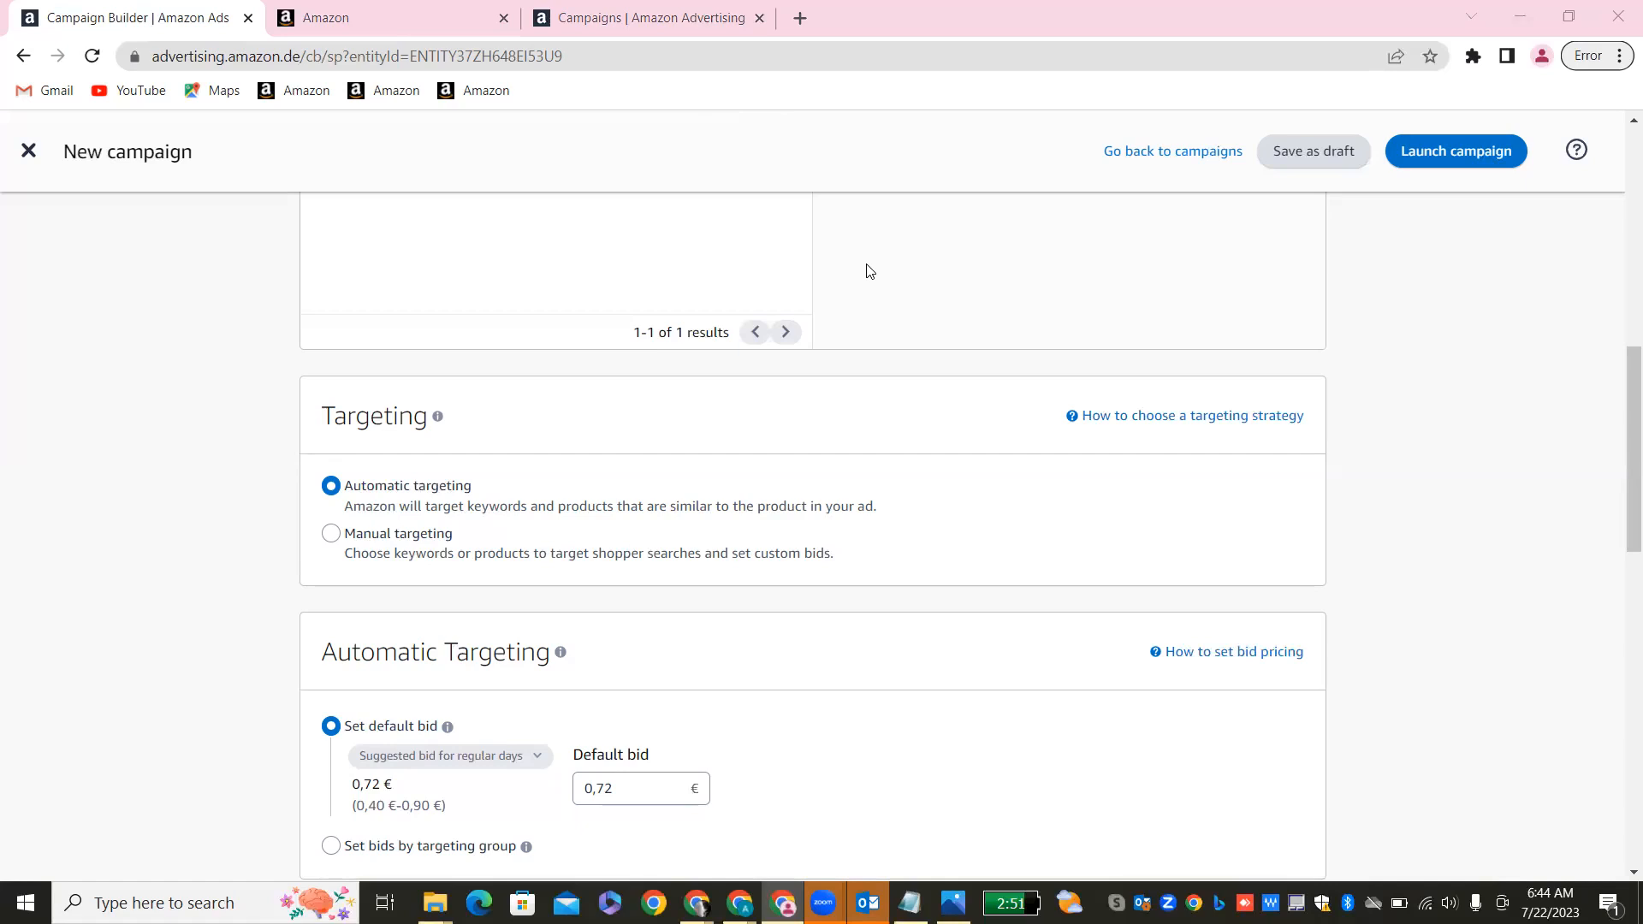
left_click(205, 425)
scroll(235, 509, "down", 3)
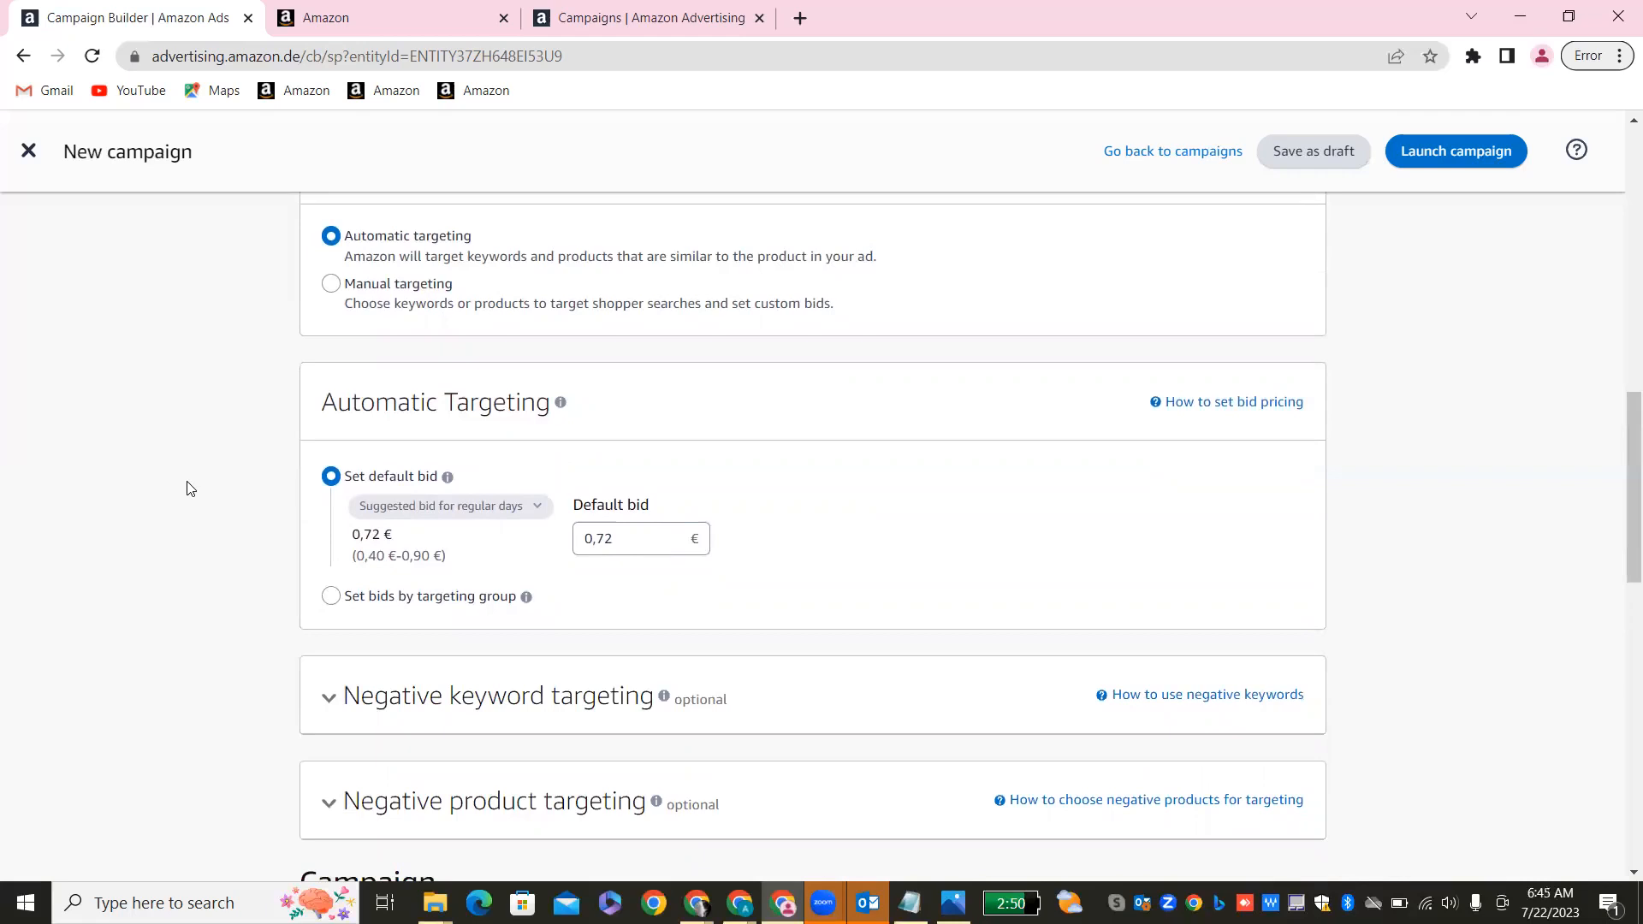
scroll(190, 488, "down", 15)
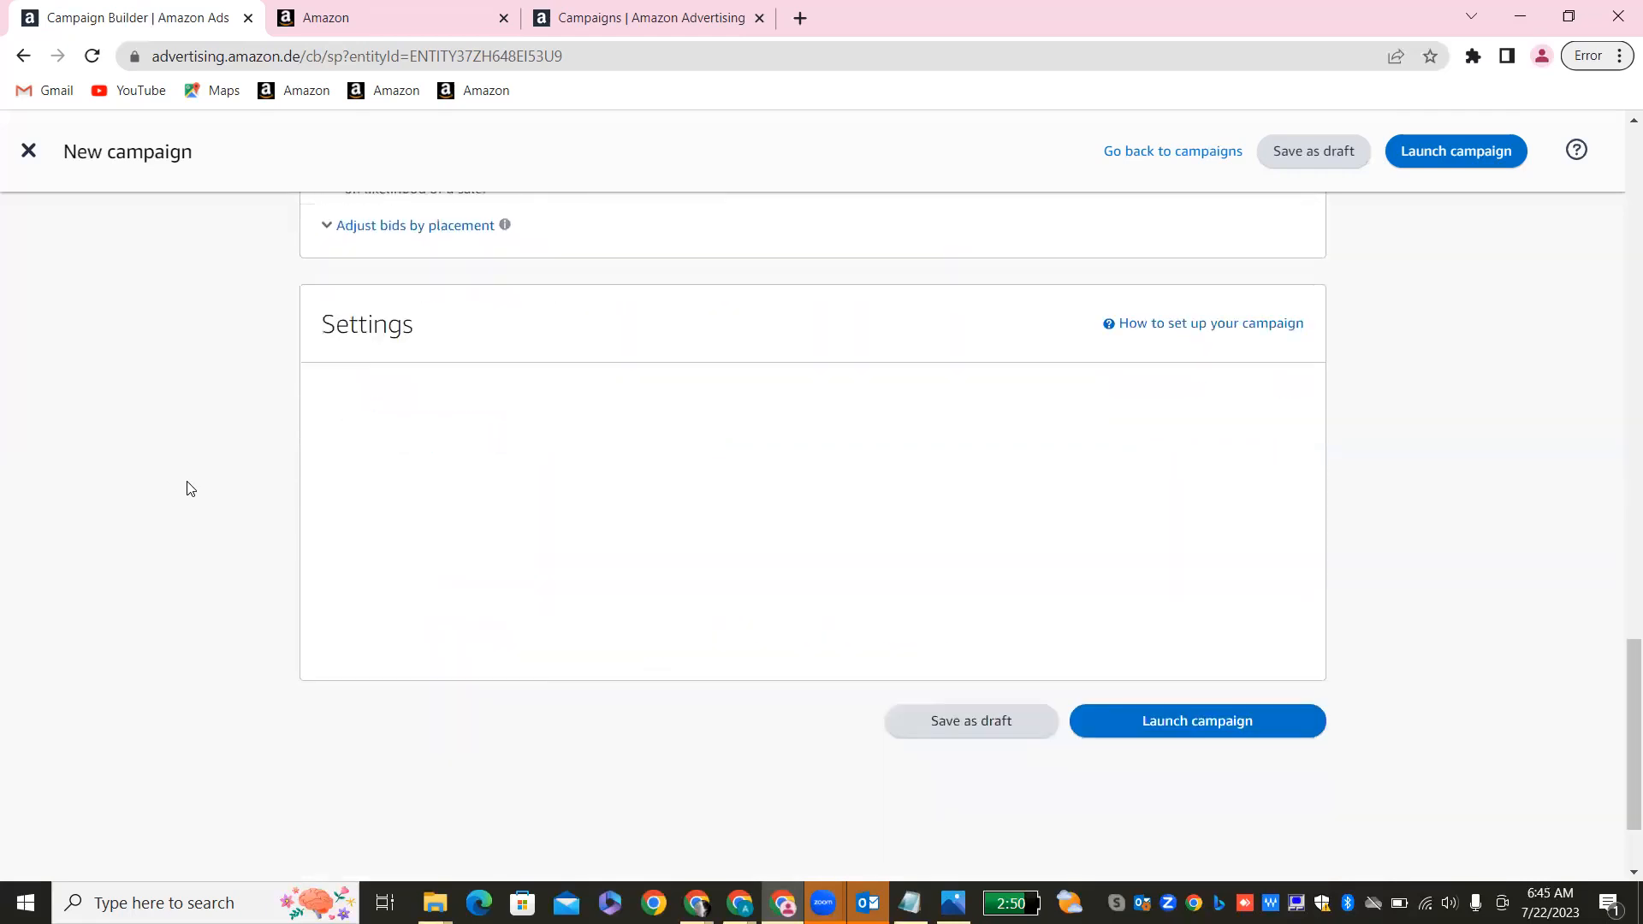
scroll(190, 488, "up", 12)
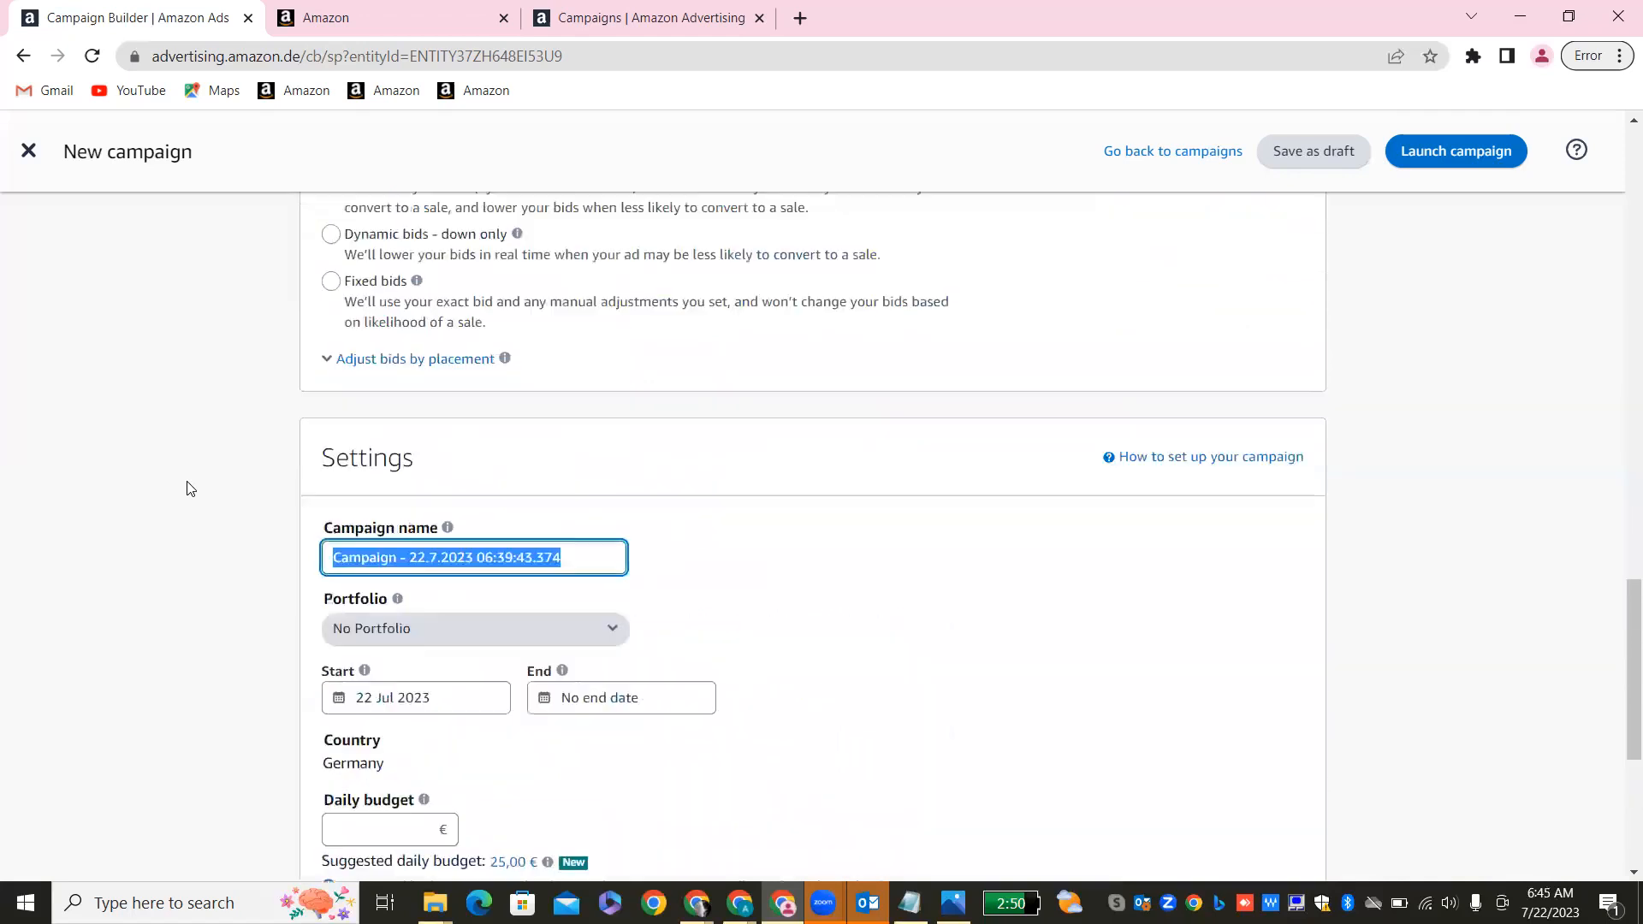
scroll(190, 488, "up", 2)
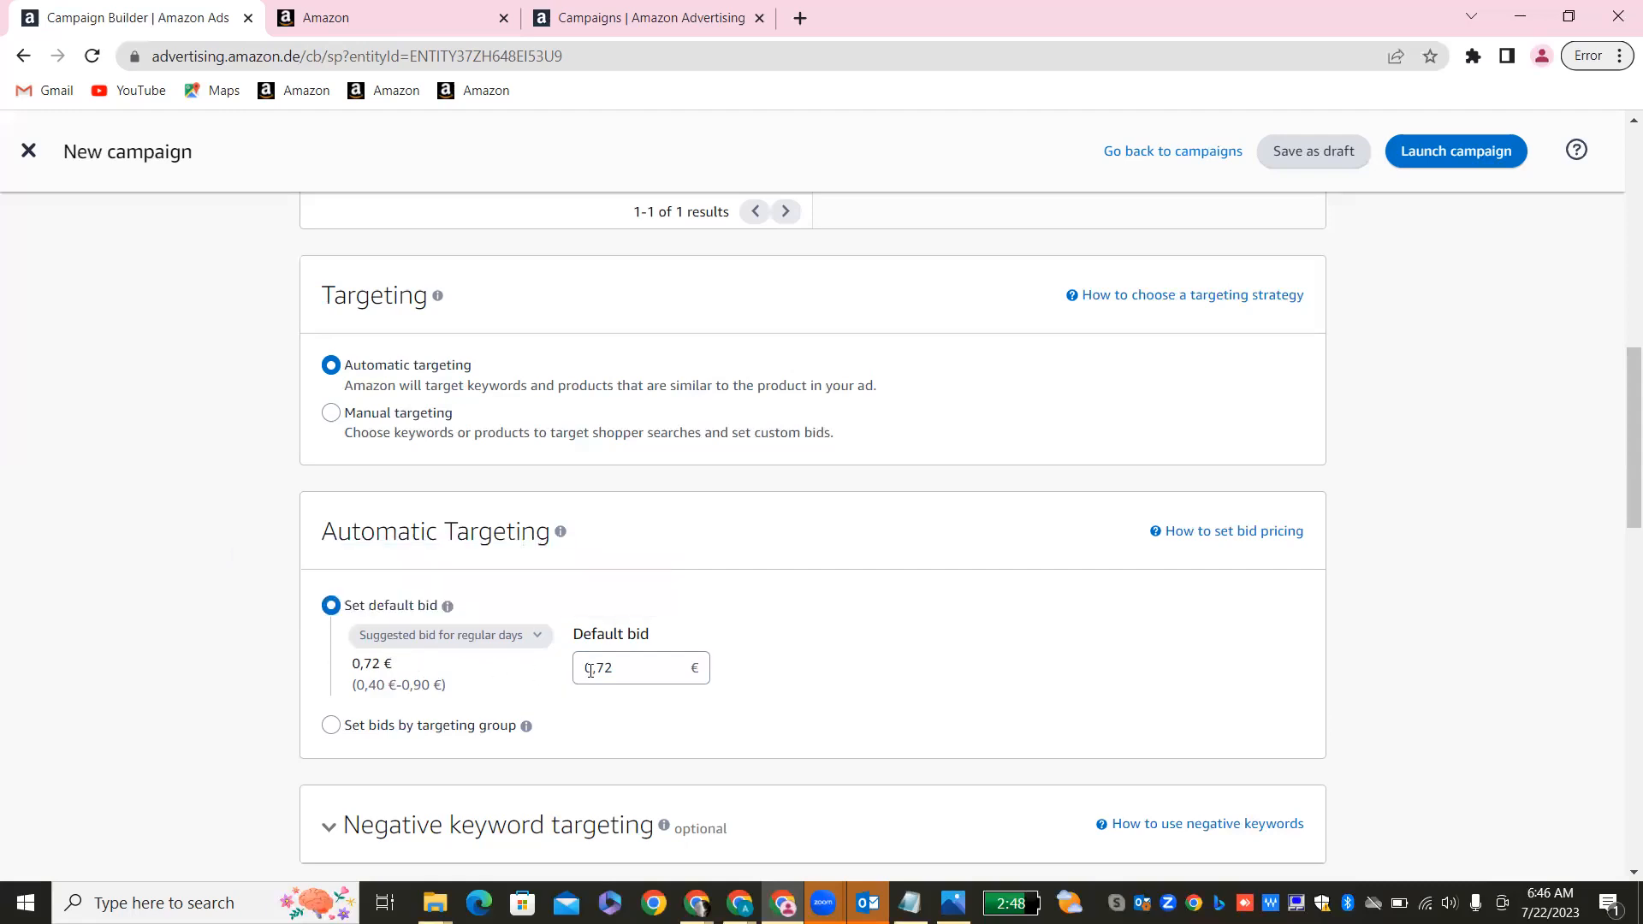
mouse_move(421, 635)
left_click_drag(353, 690, 447, 689)
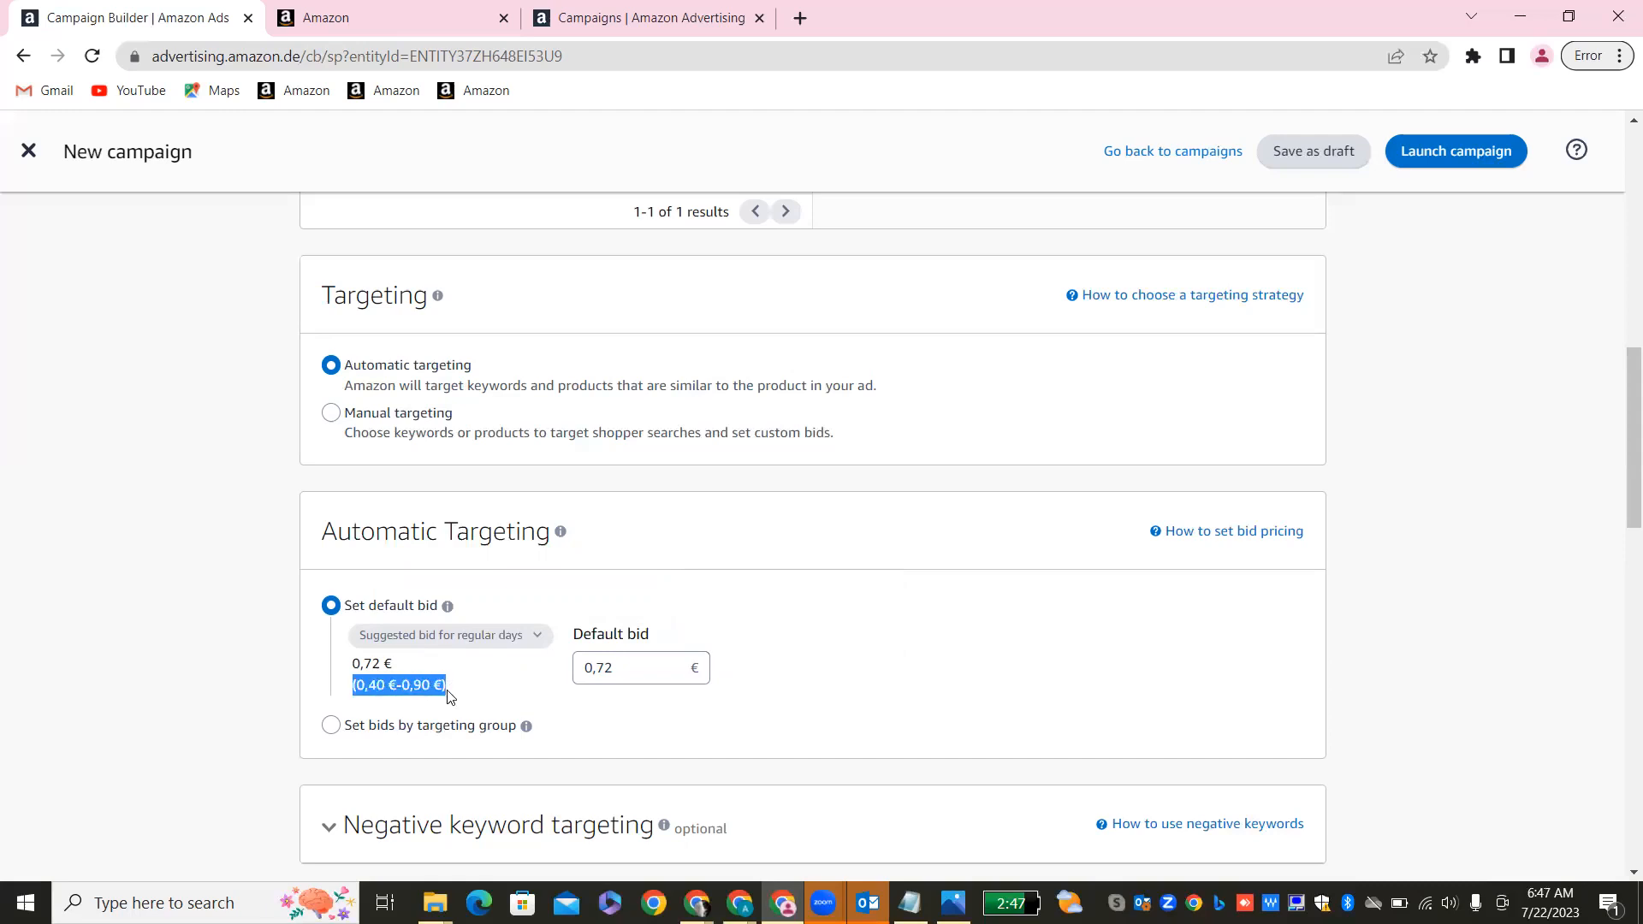
Set the default bid for automatic targeting to 0.33 €.
left_click(645, 669)
key("BackSpace")
key("BackSpace")
key("BackSpace")
key("BackSpace")
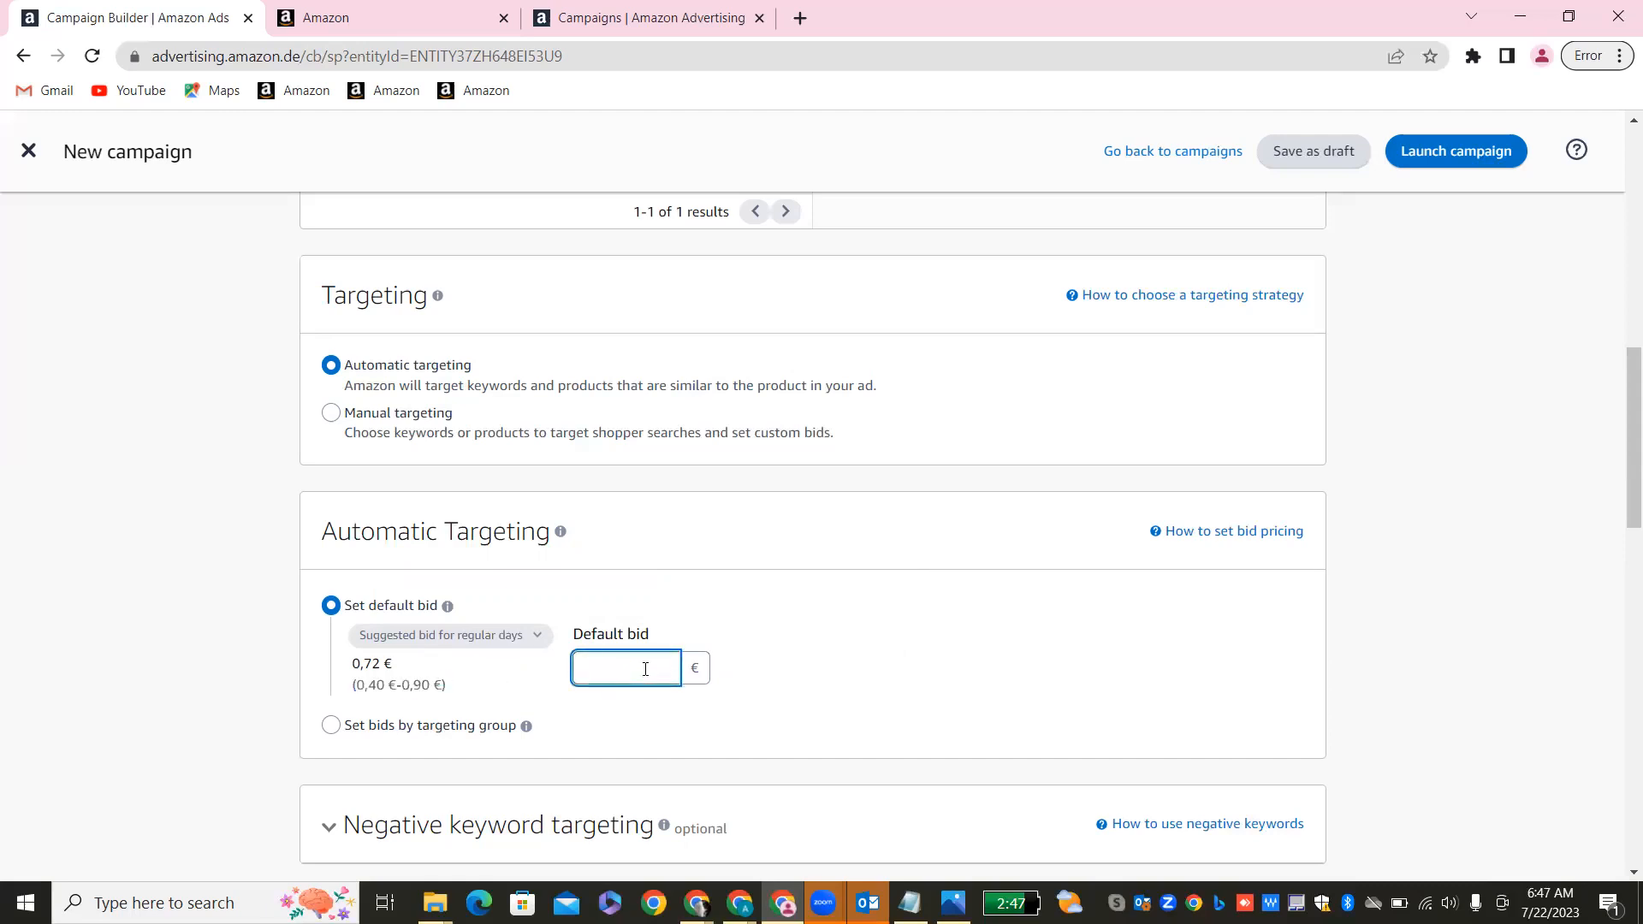
type("0.33")
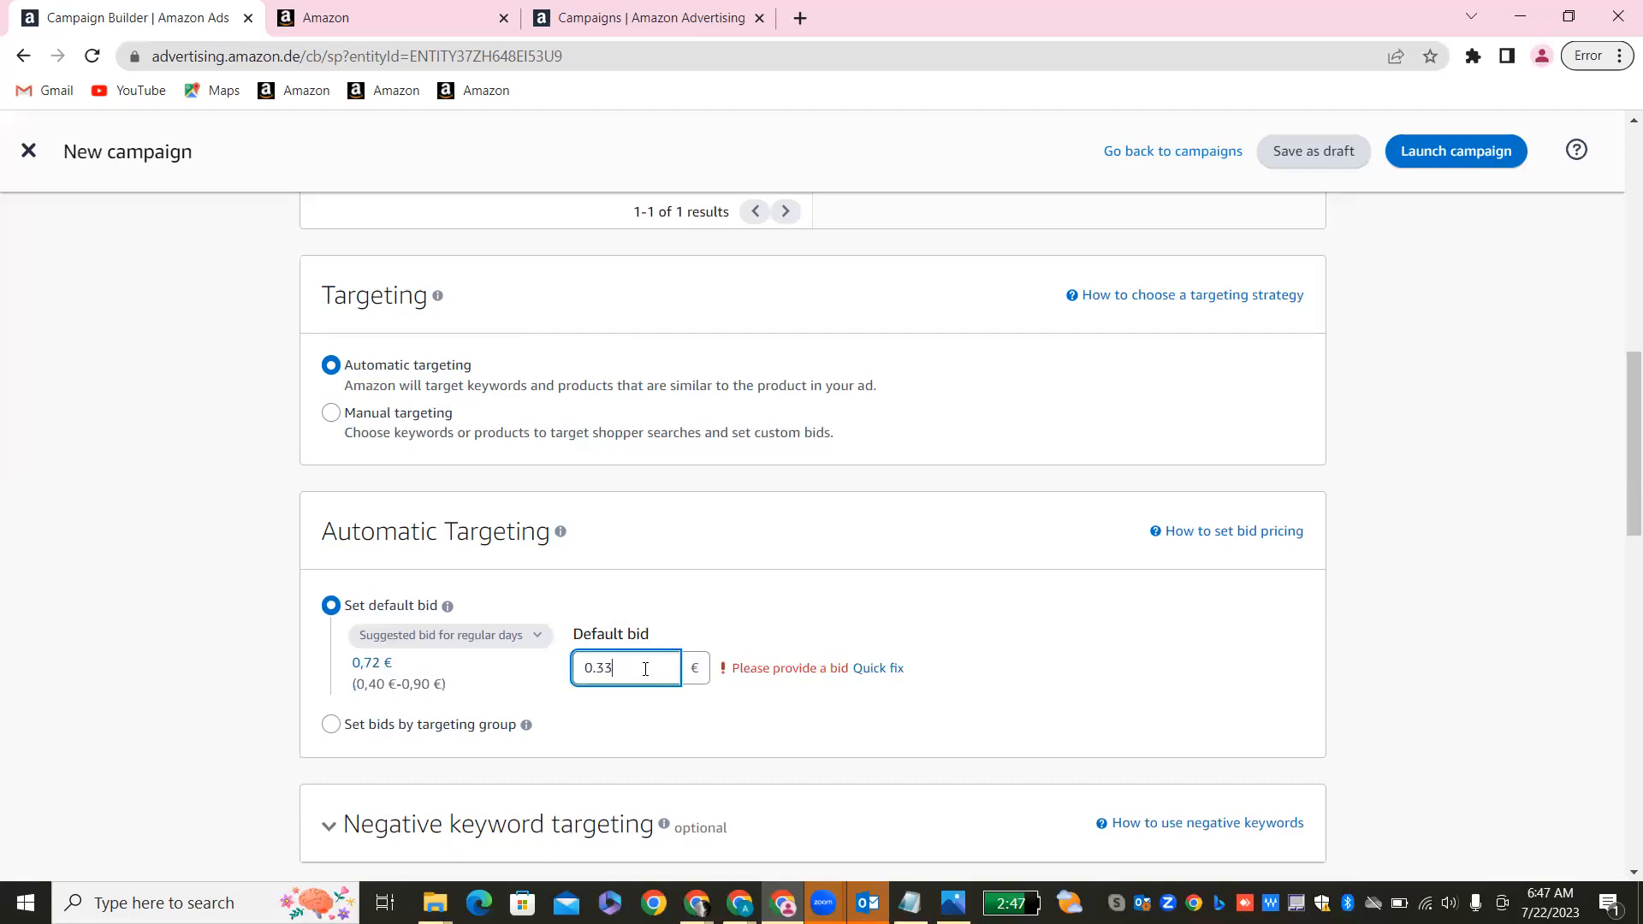
left_click(133, 634)
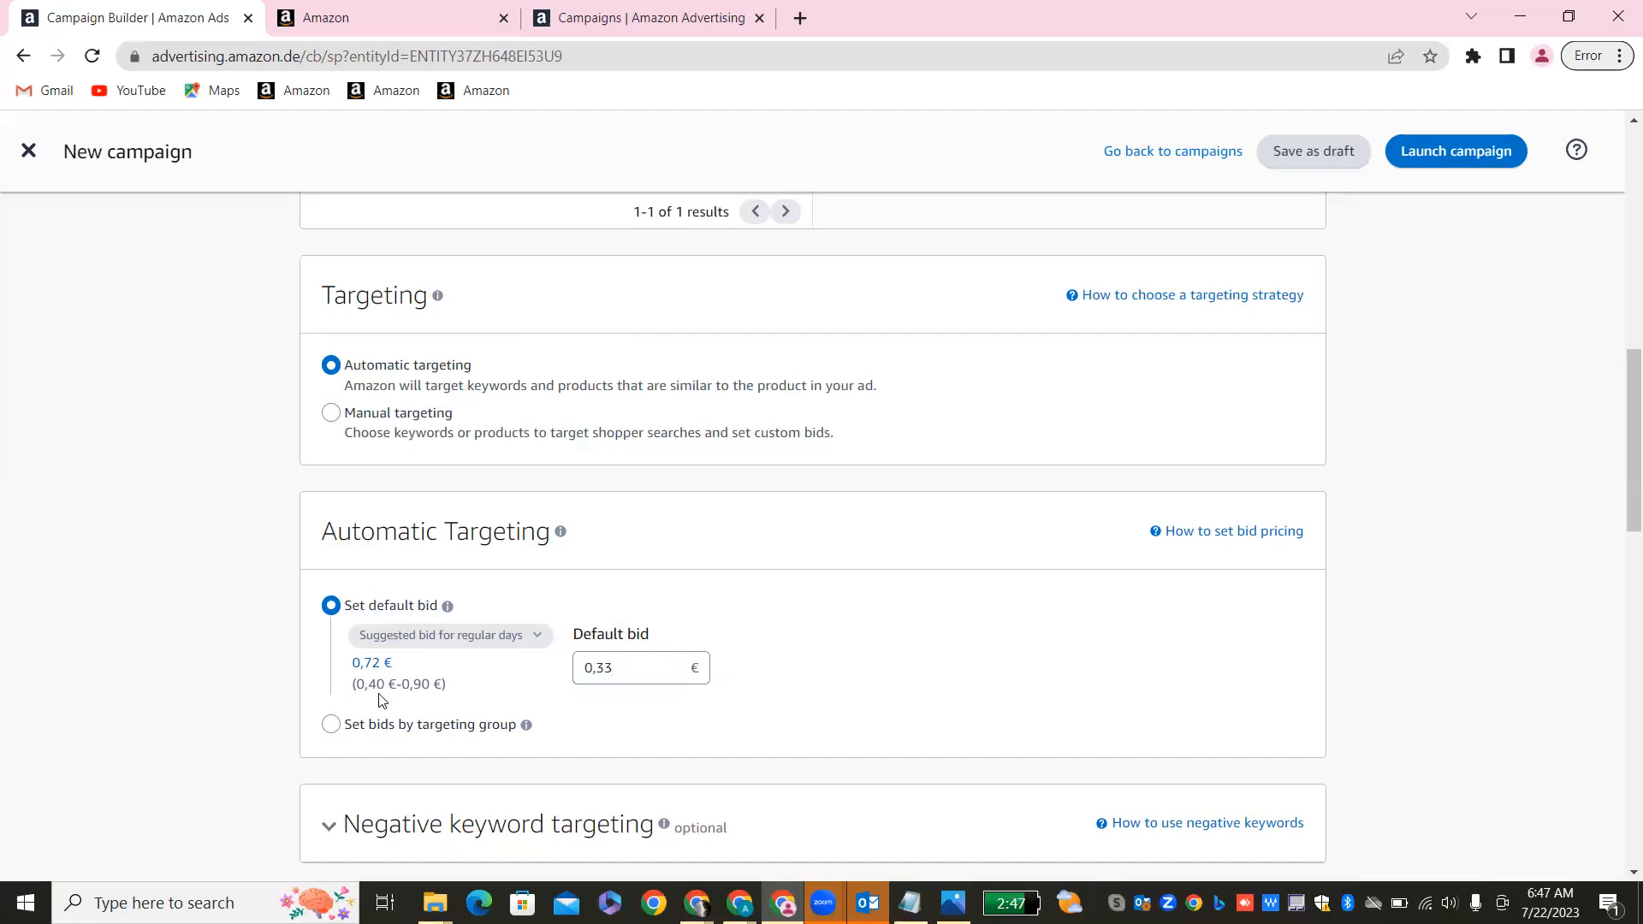
Set the default bid for automatic targeting to 0,11 €.
left_click(636, 661)
key("BackSpace")
key("BackSpace")
key("BackSpace")
key("BackSpace")
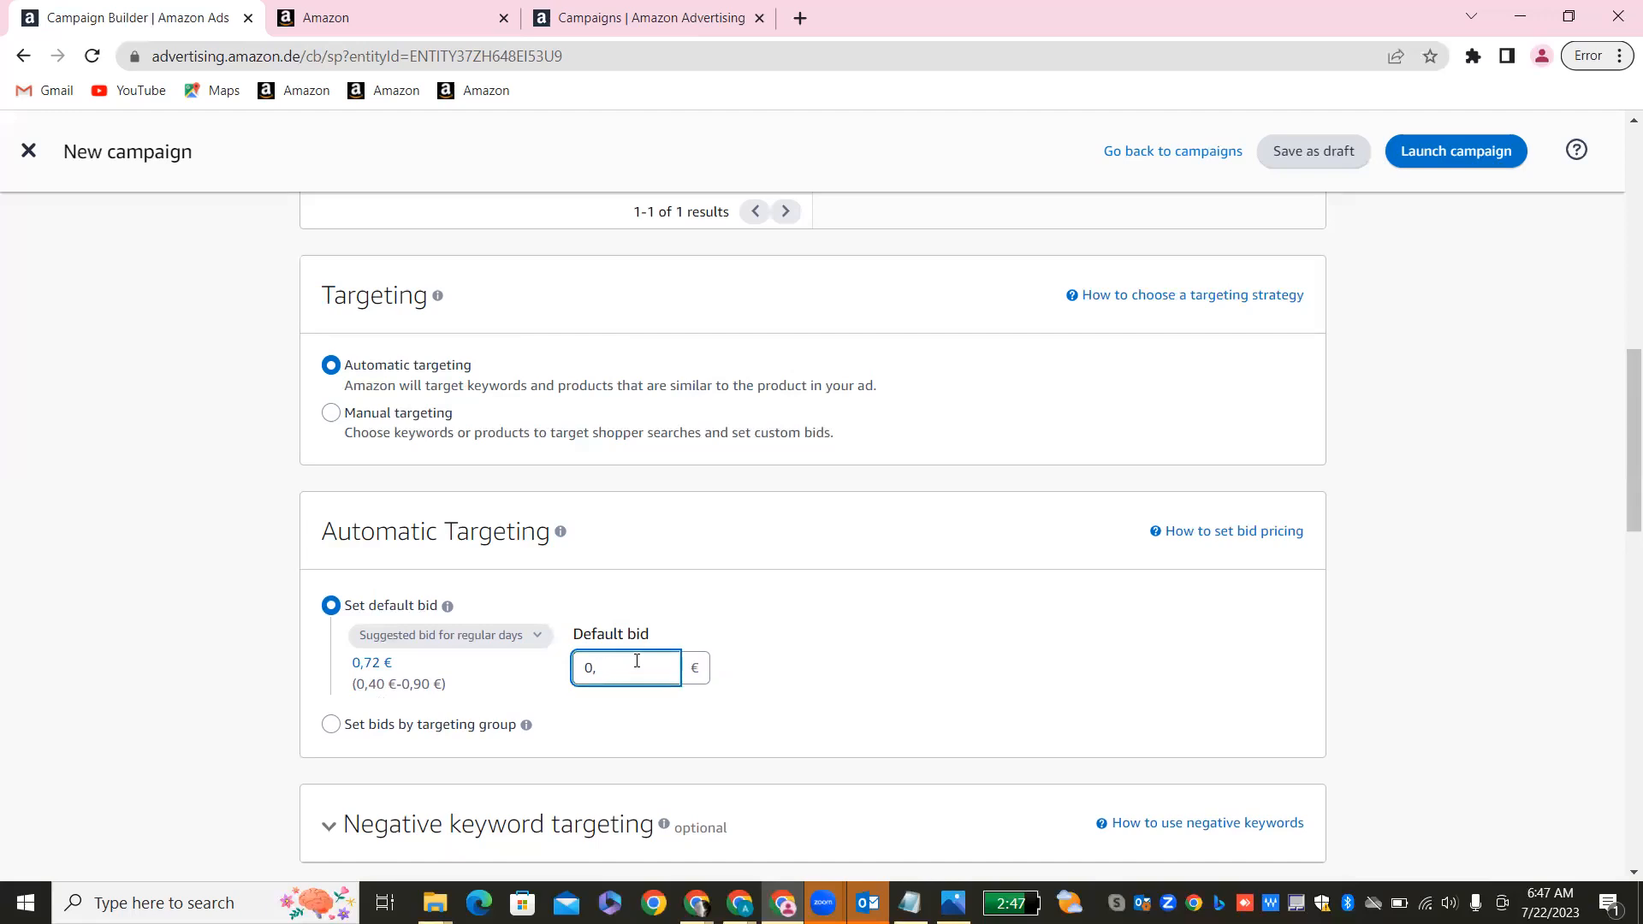
type(",")
type("11")
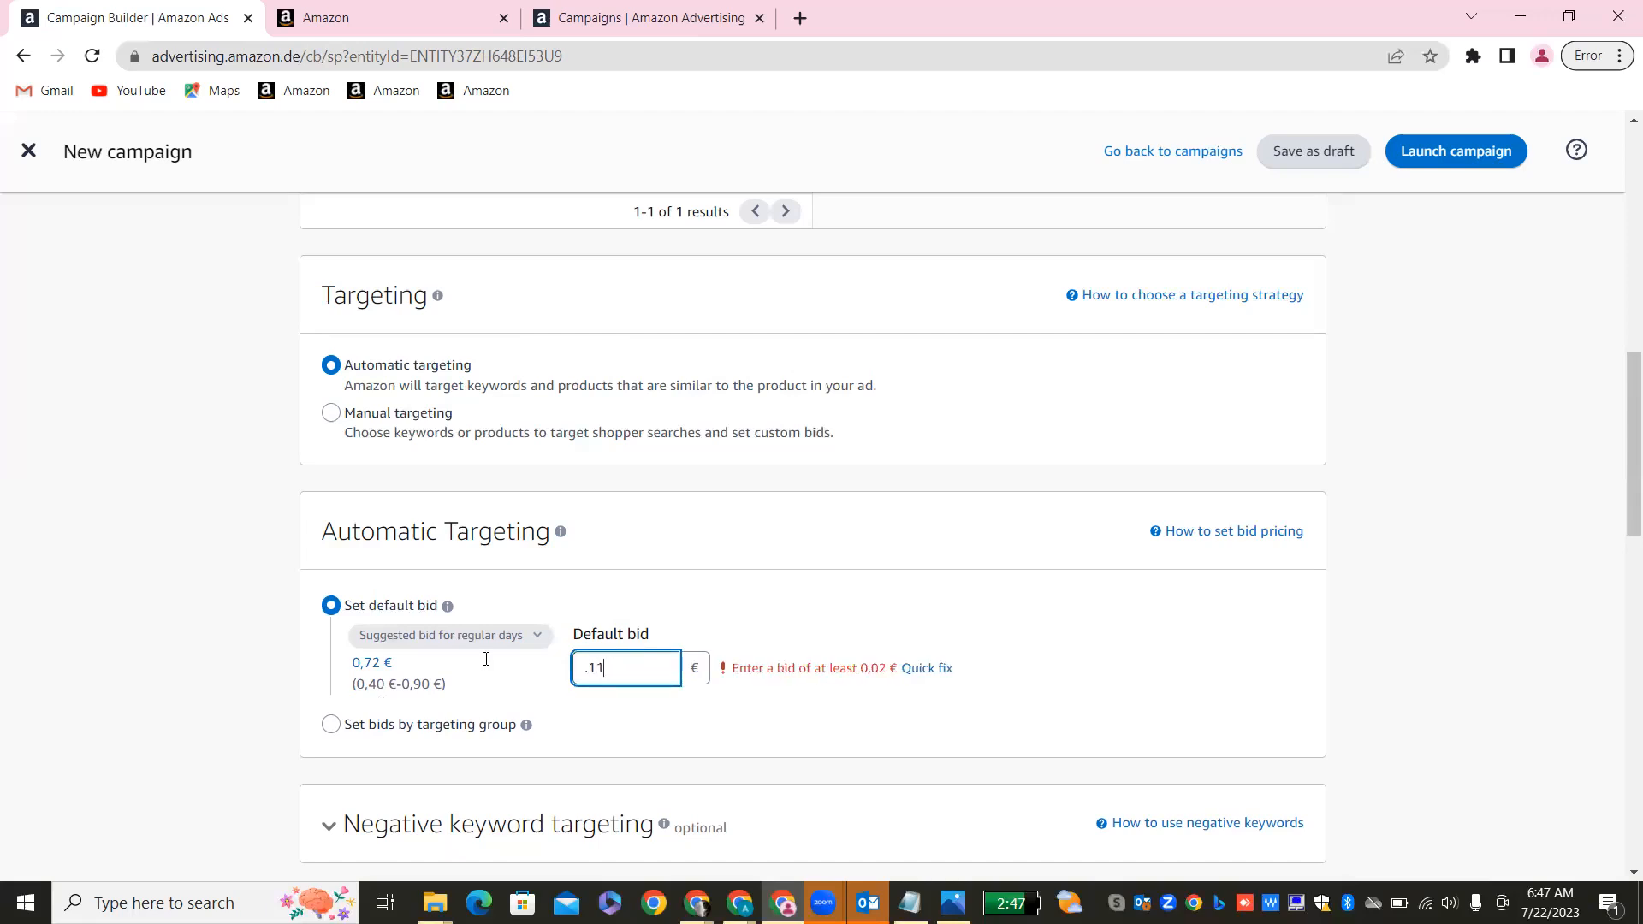
left_click(216, 660)
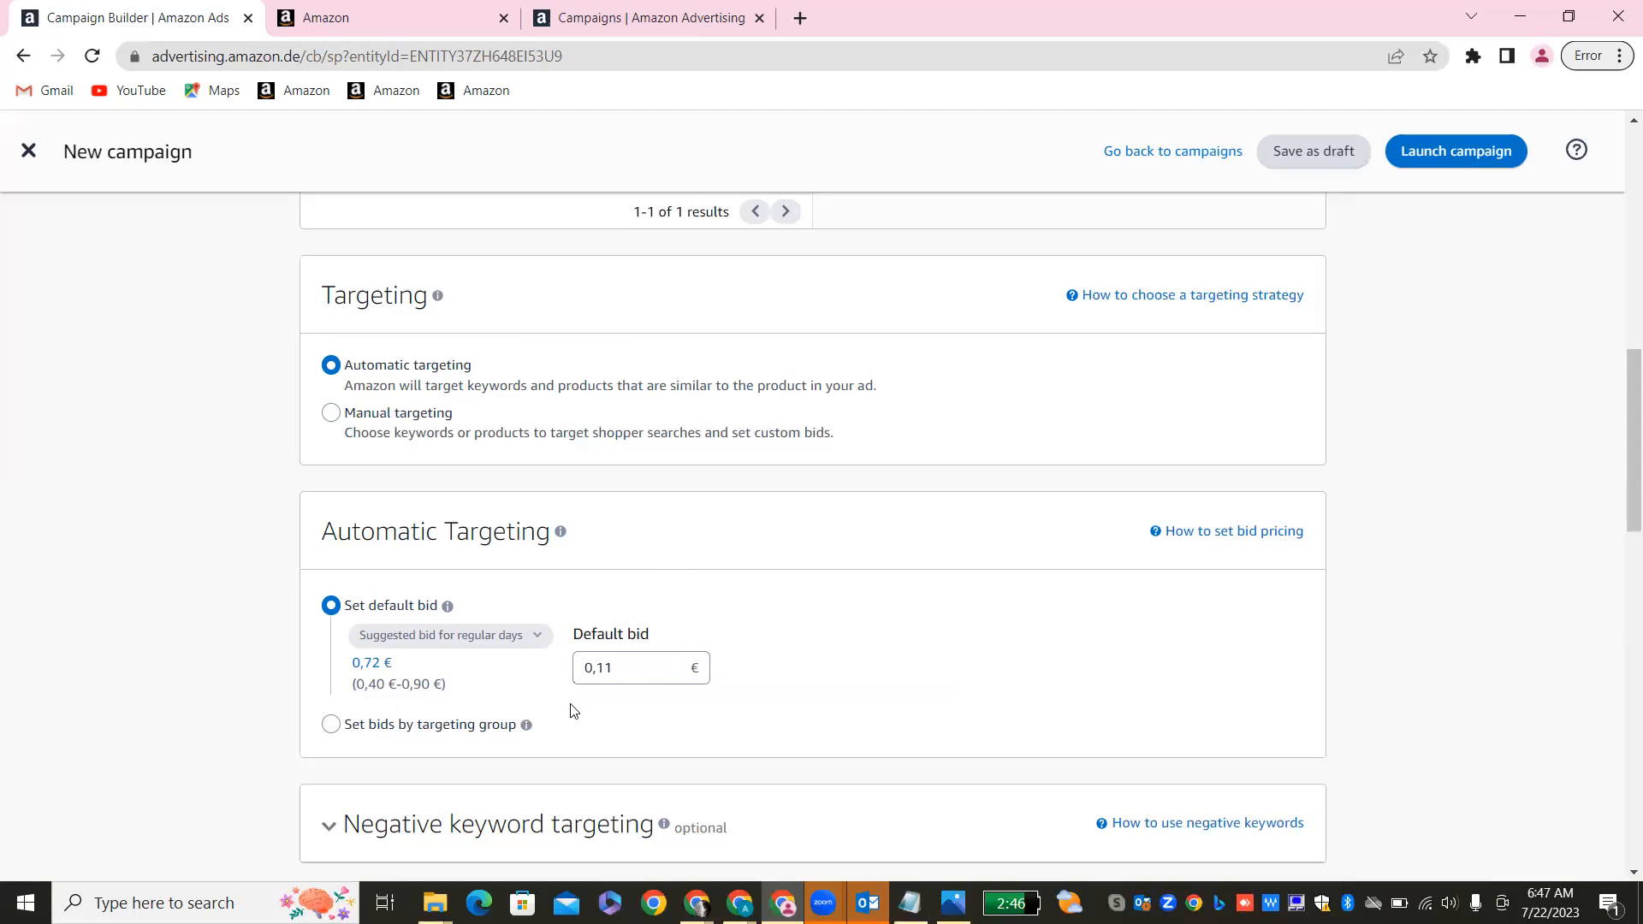
Set the default bid for automatic targeting to 1,00 €.
left_click(624, 666)
key("BackSpace")
key("BackSpace")
key("BackSpace")
key("BackSpace")
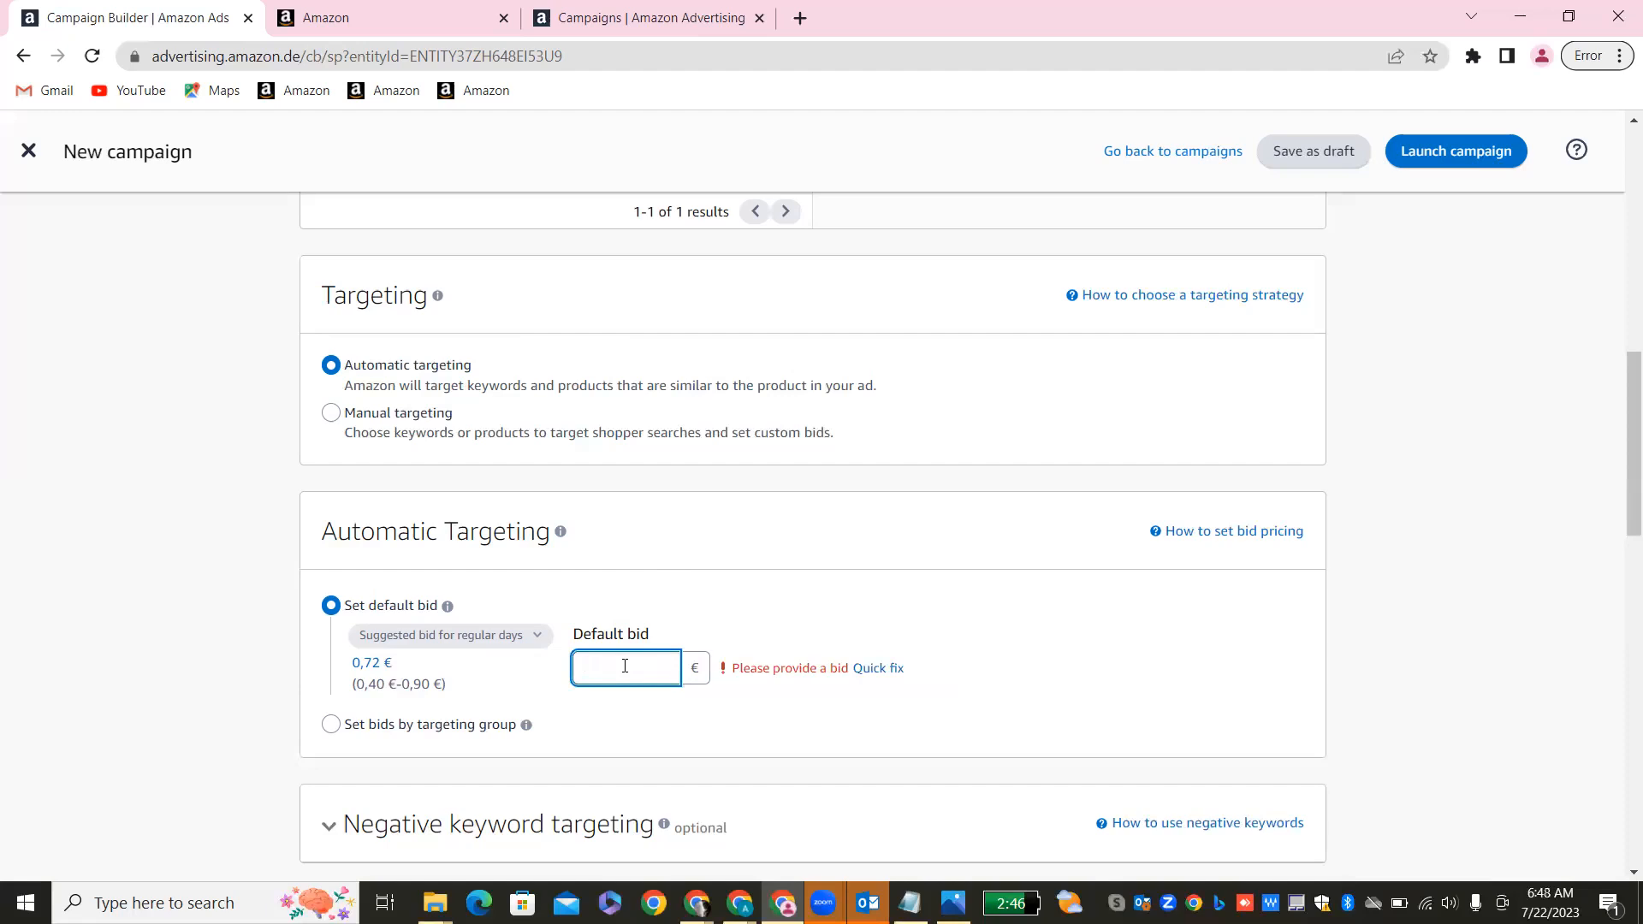
type("1")
left_click(198, 678)
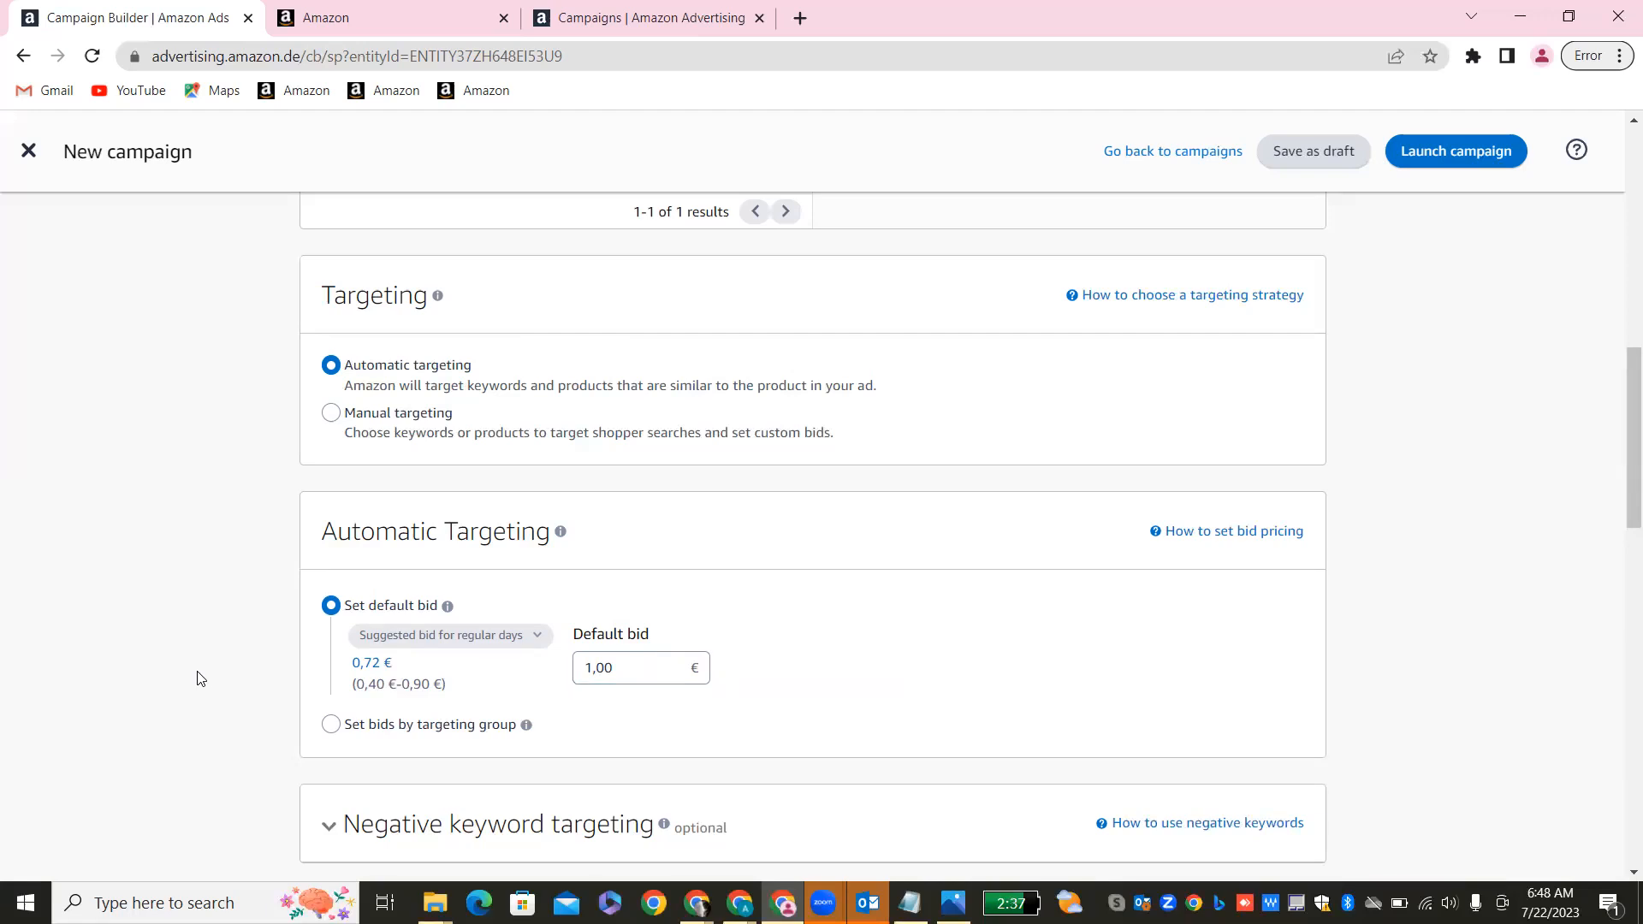
Set the default bid to 0,90 €, and switch automatic targeting to setting bids by targeting group.
left_click(652, 664)
key("BackSpace")
key("BackSpace")
key("BackSpace")
key("BackSpace")
type("0.90")
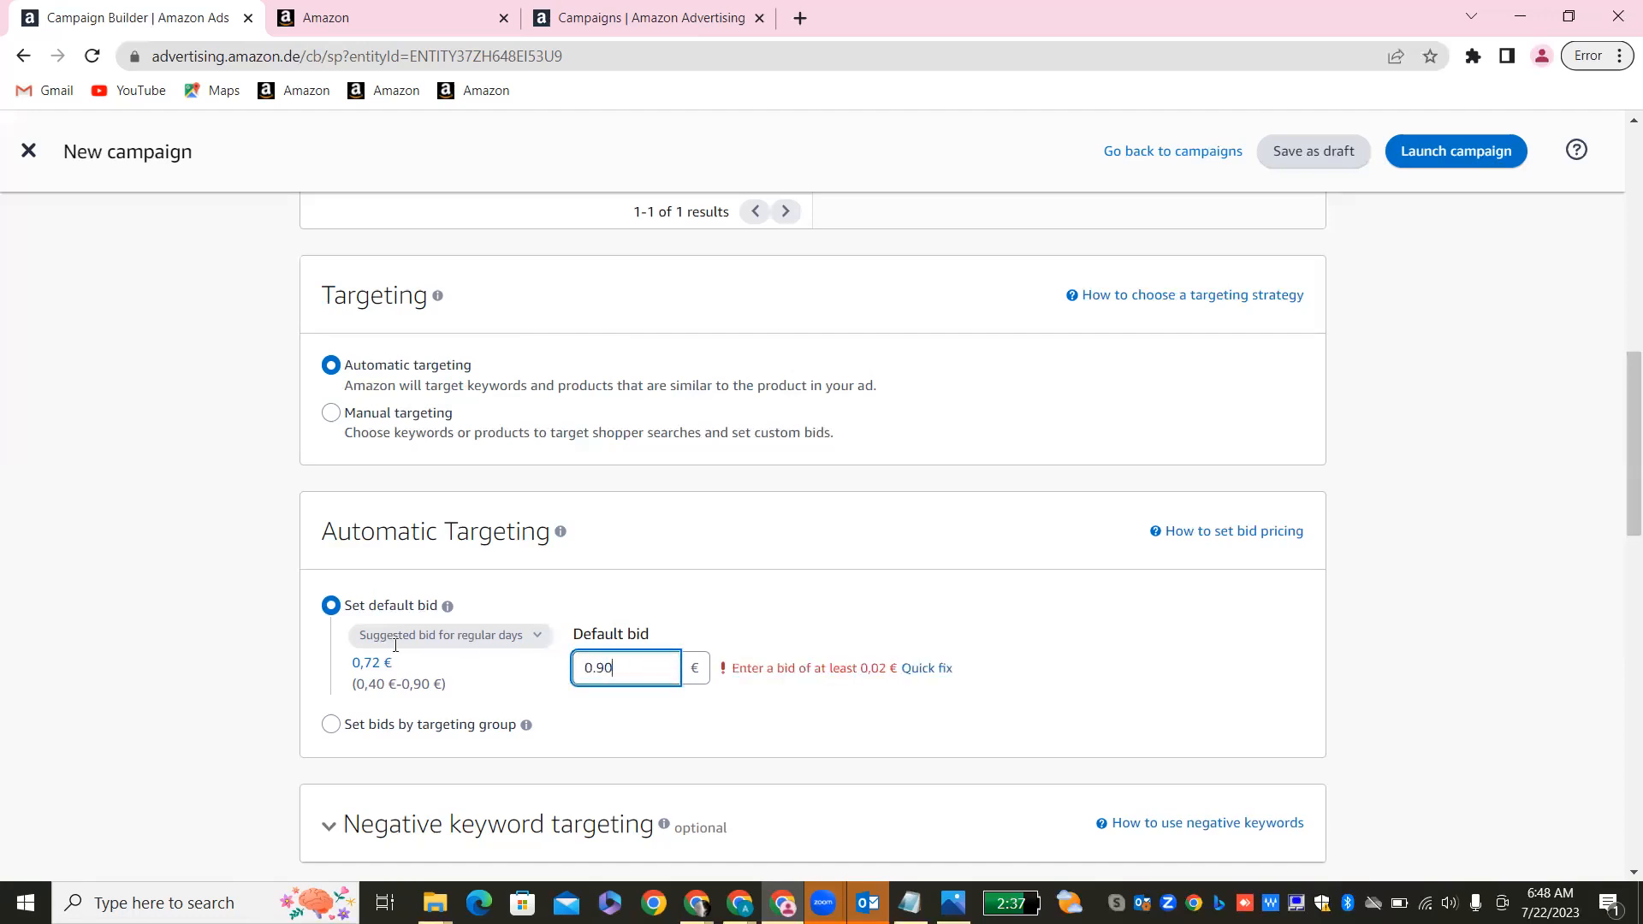
left_click(240, 650)
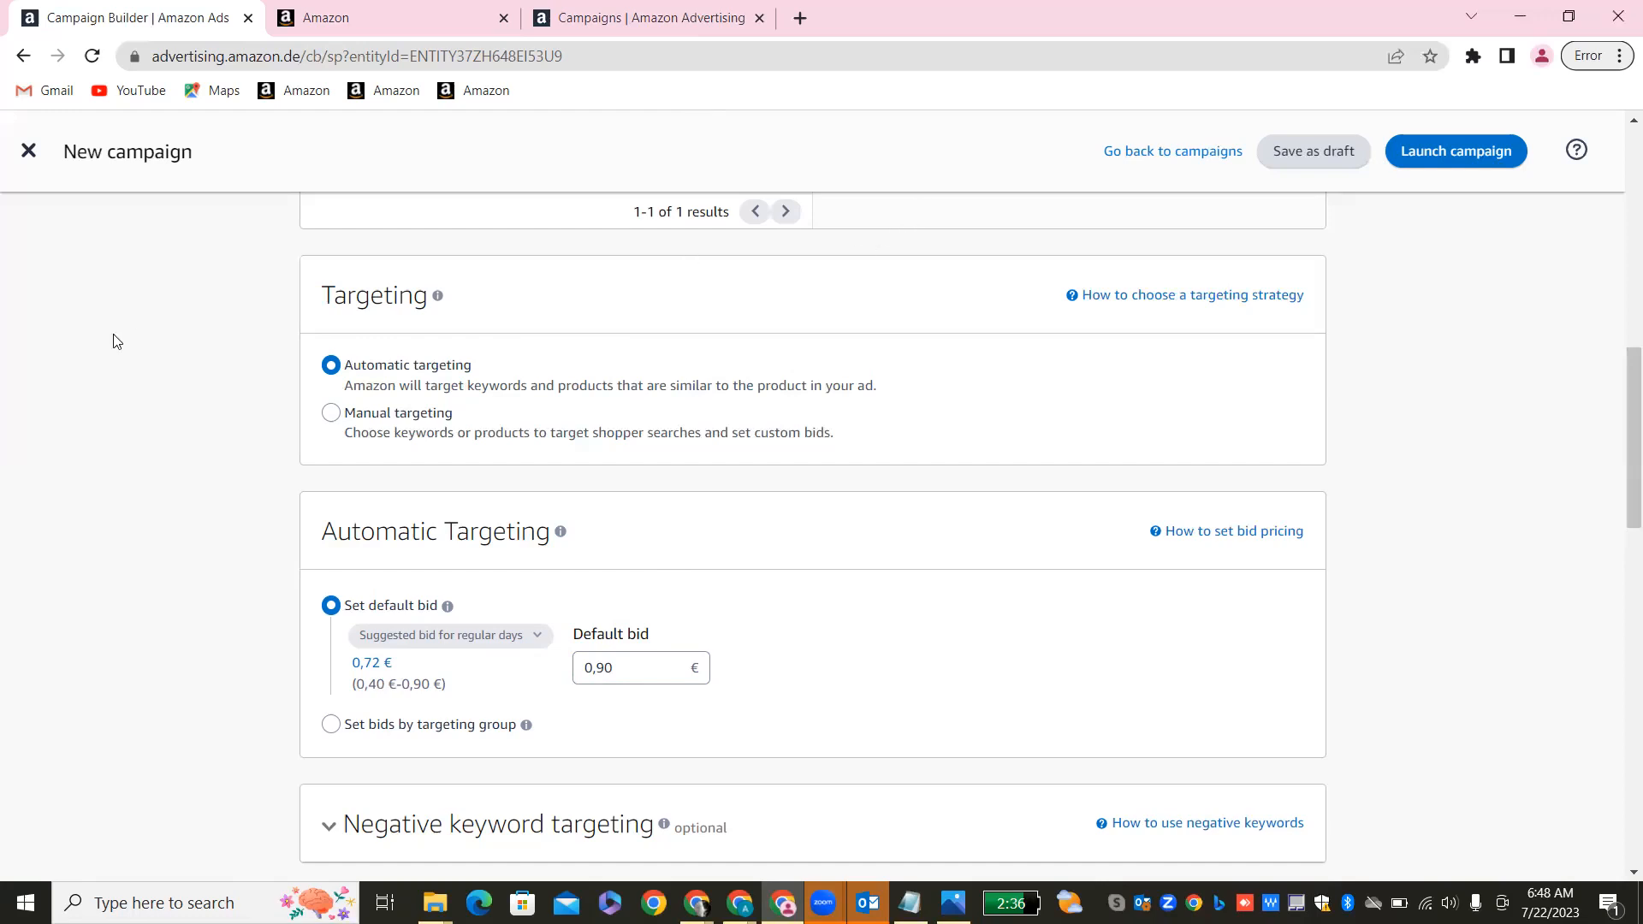
left_click(331, 727)
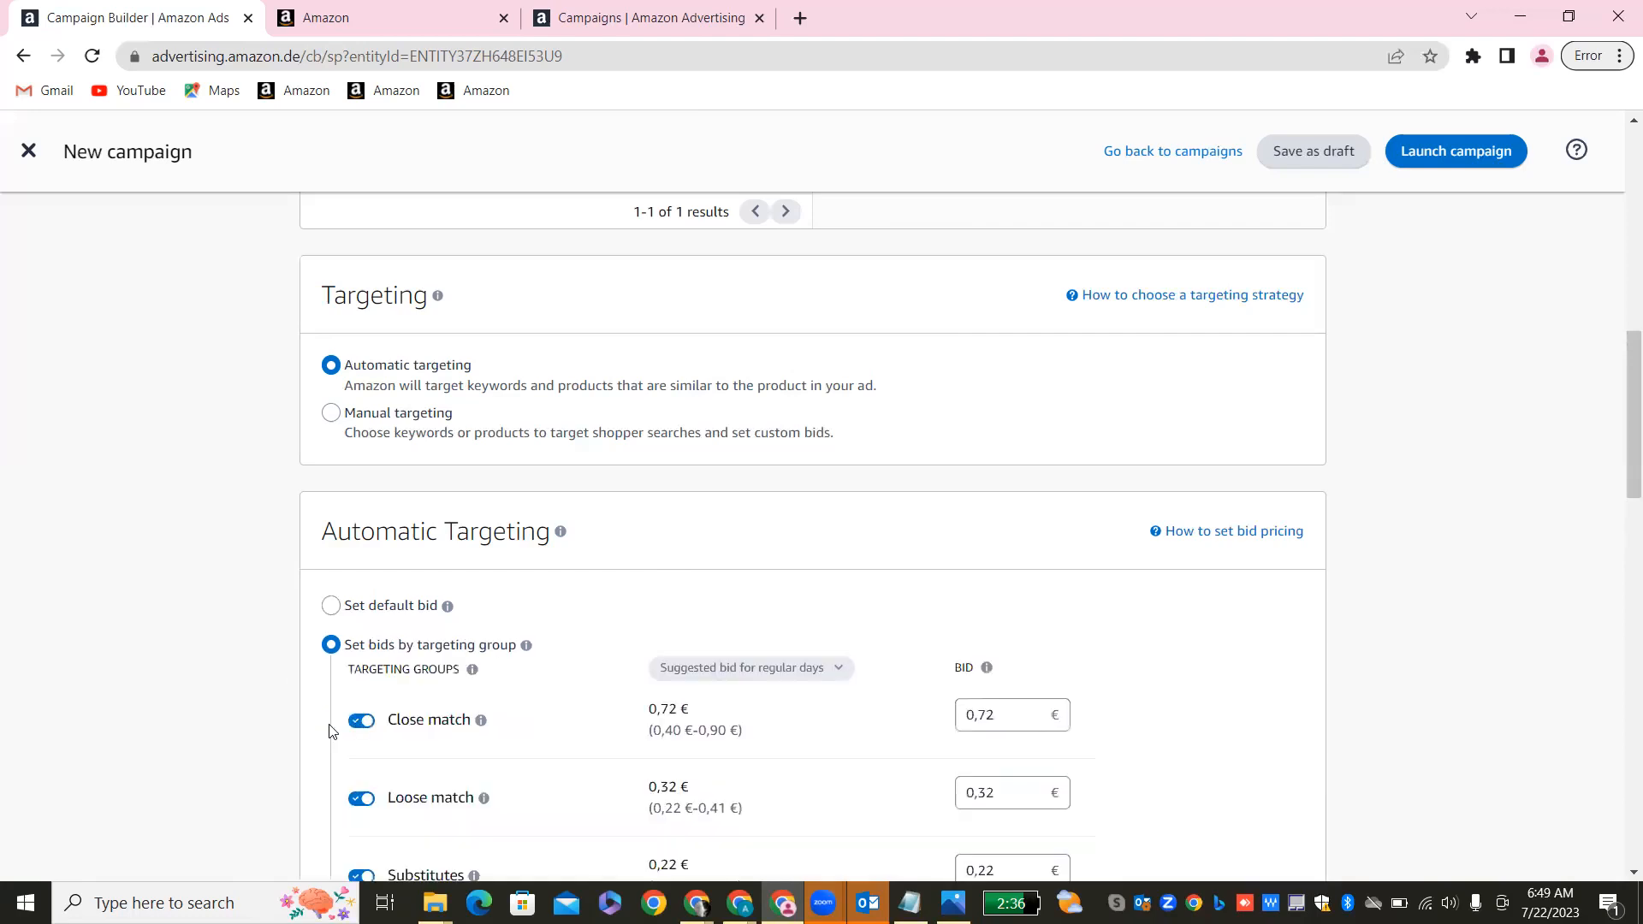
scroll(205, 701, "down", 3)
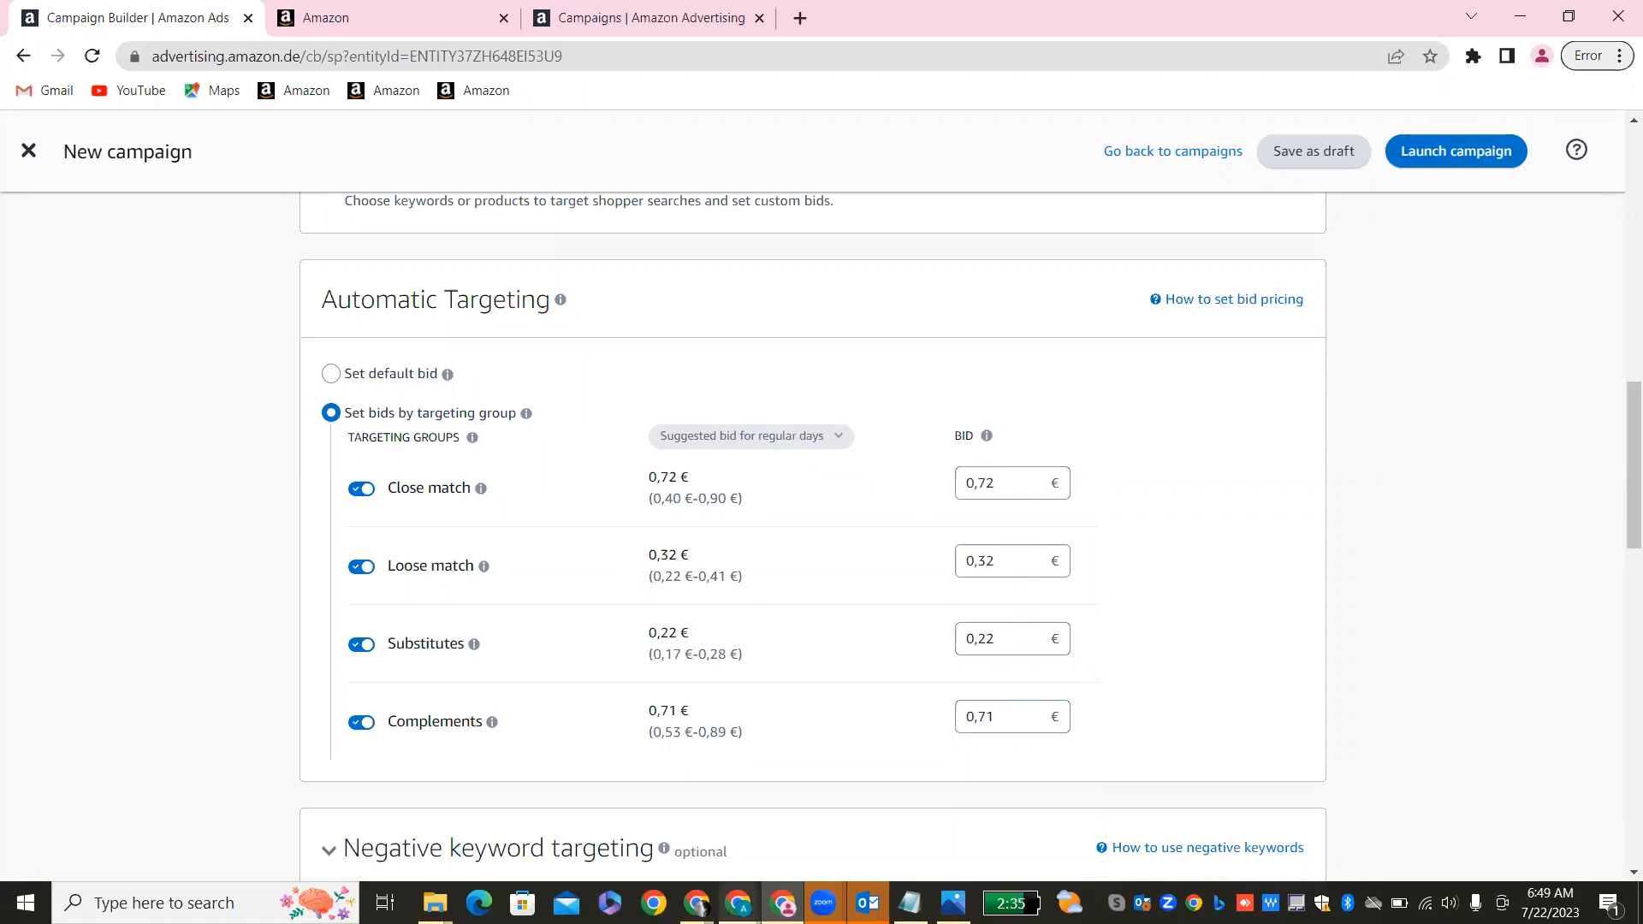
Switch to the Amazon.com shopping window and search the store for "l shape sofa".
mouse_move(739, 903)
left_click(681, 842)
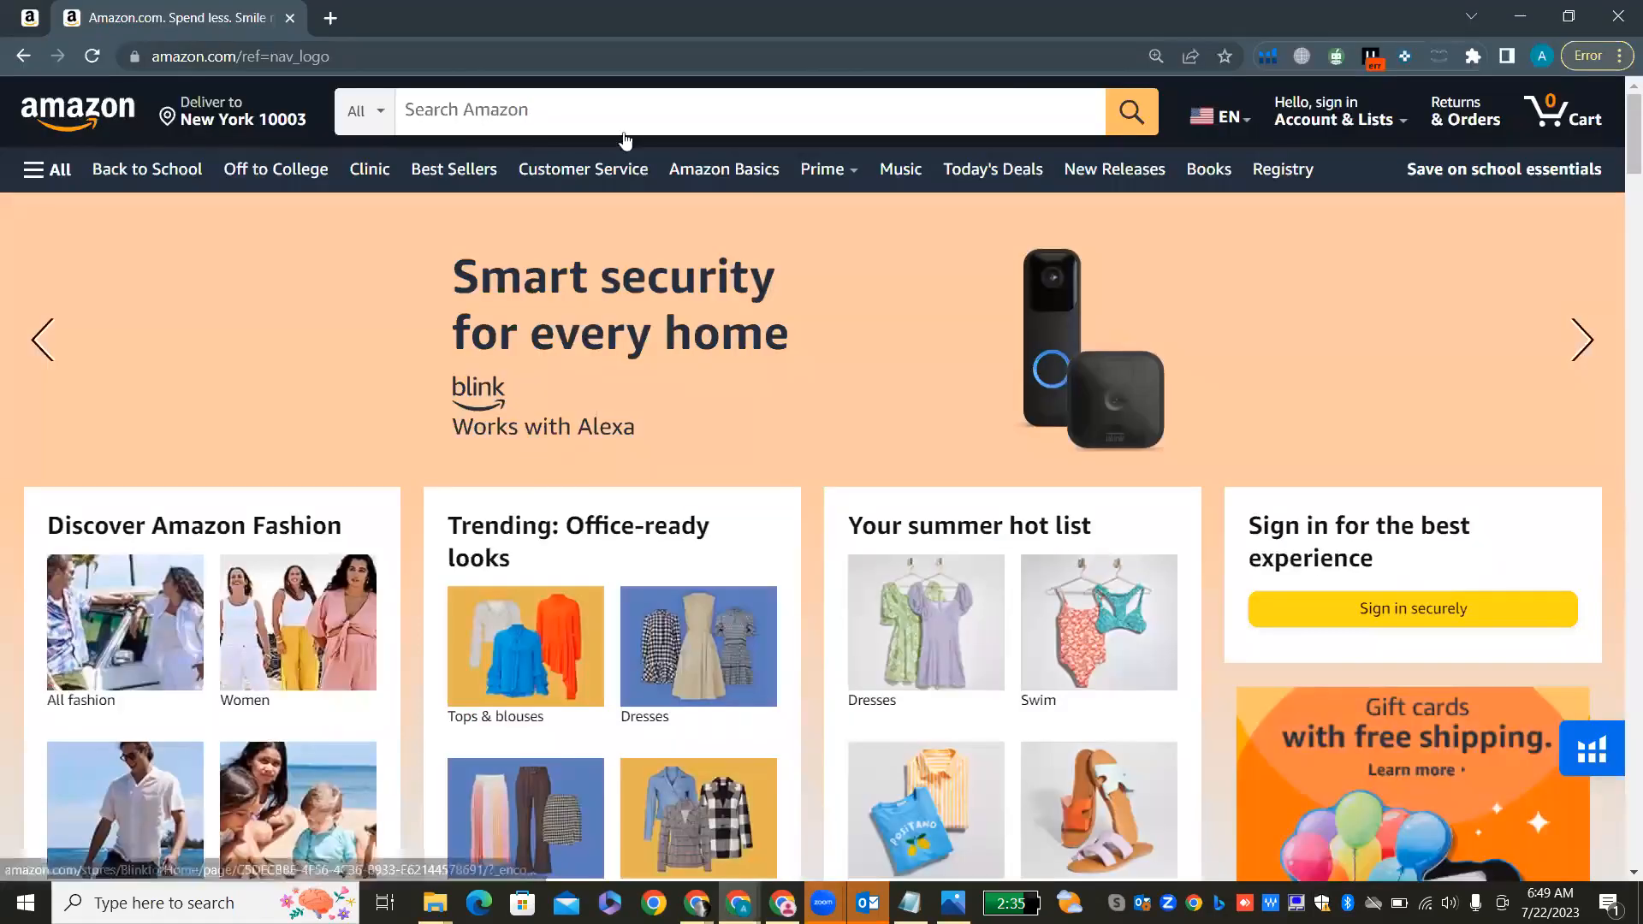
left_click(504, 117)
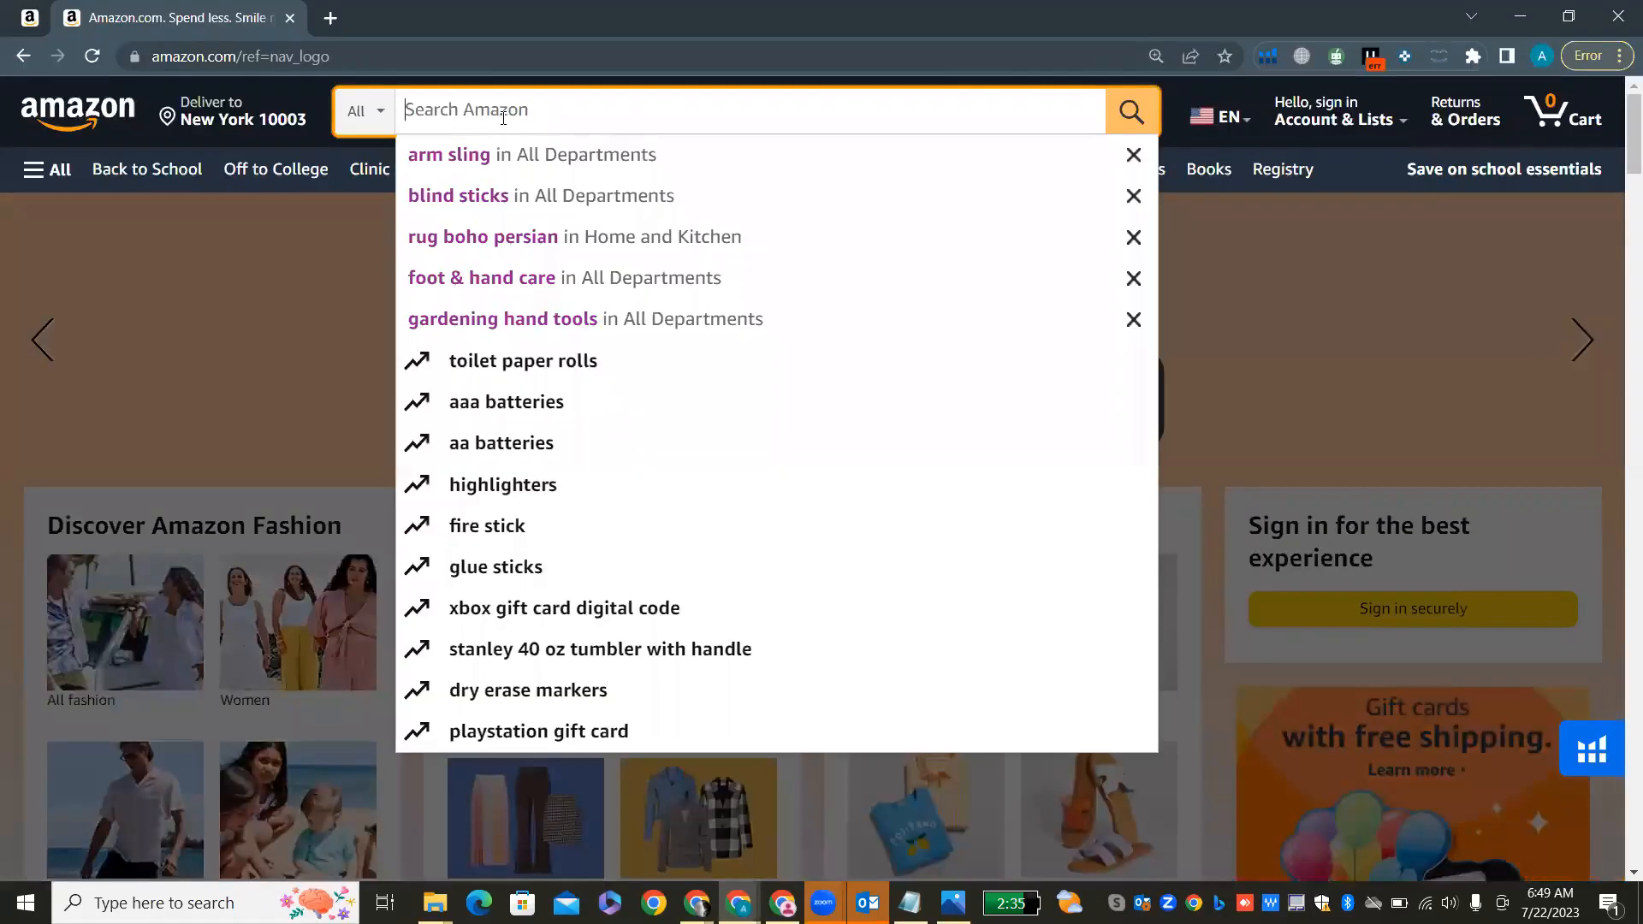
type("l")
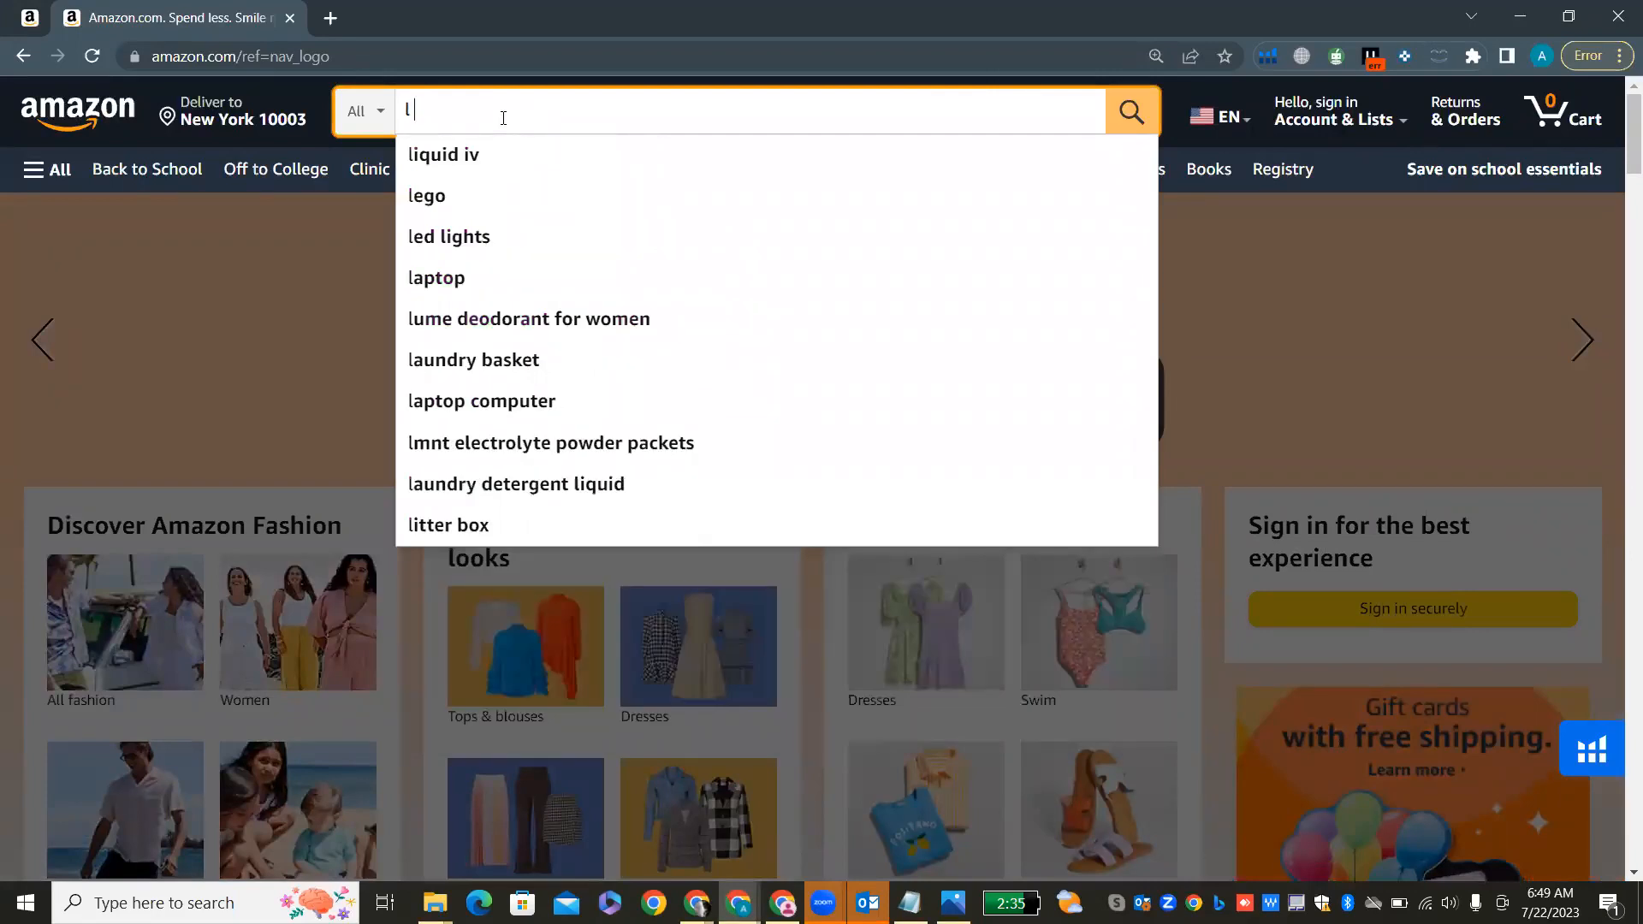
type(" shape s")
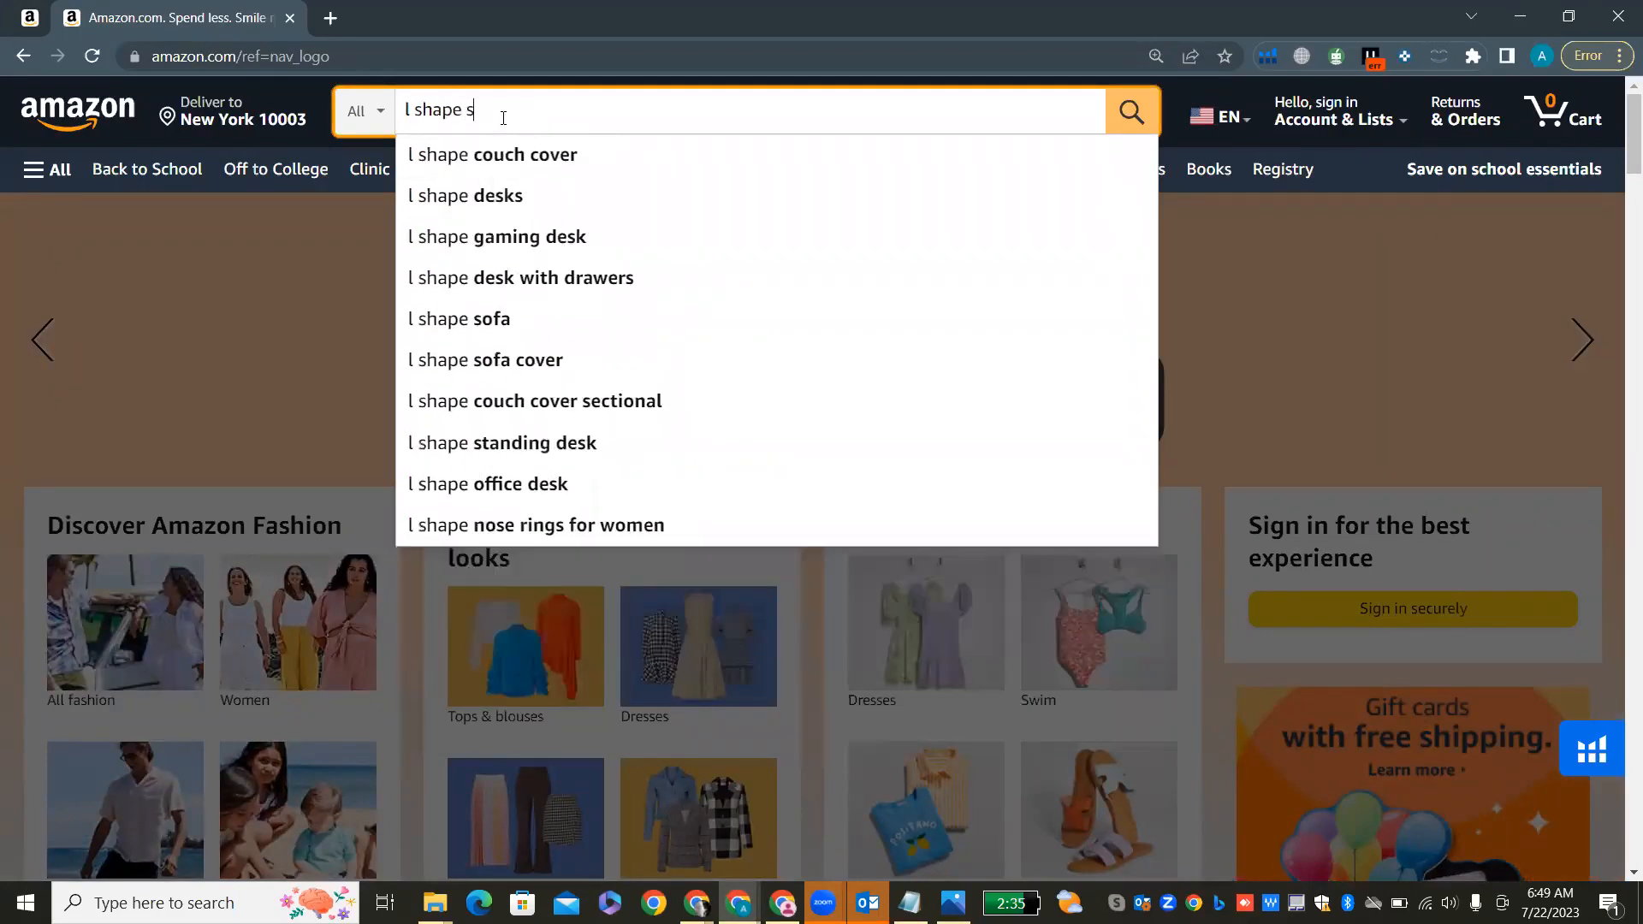
type("ofa")
key("Return")
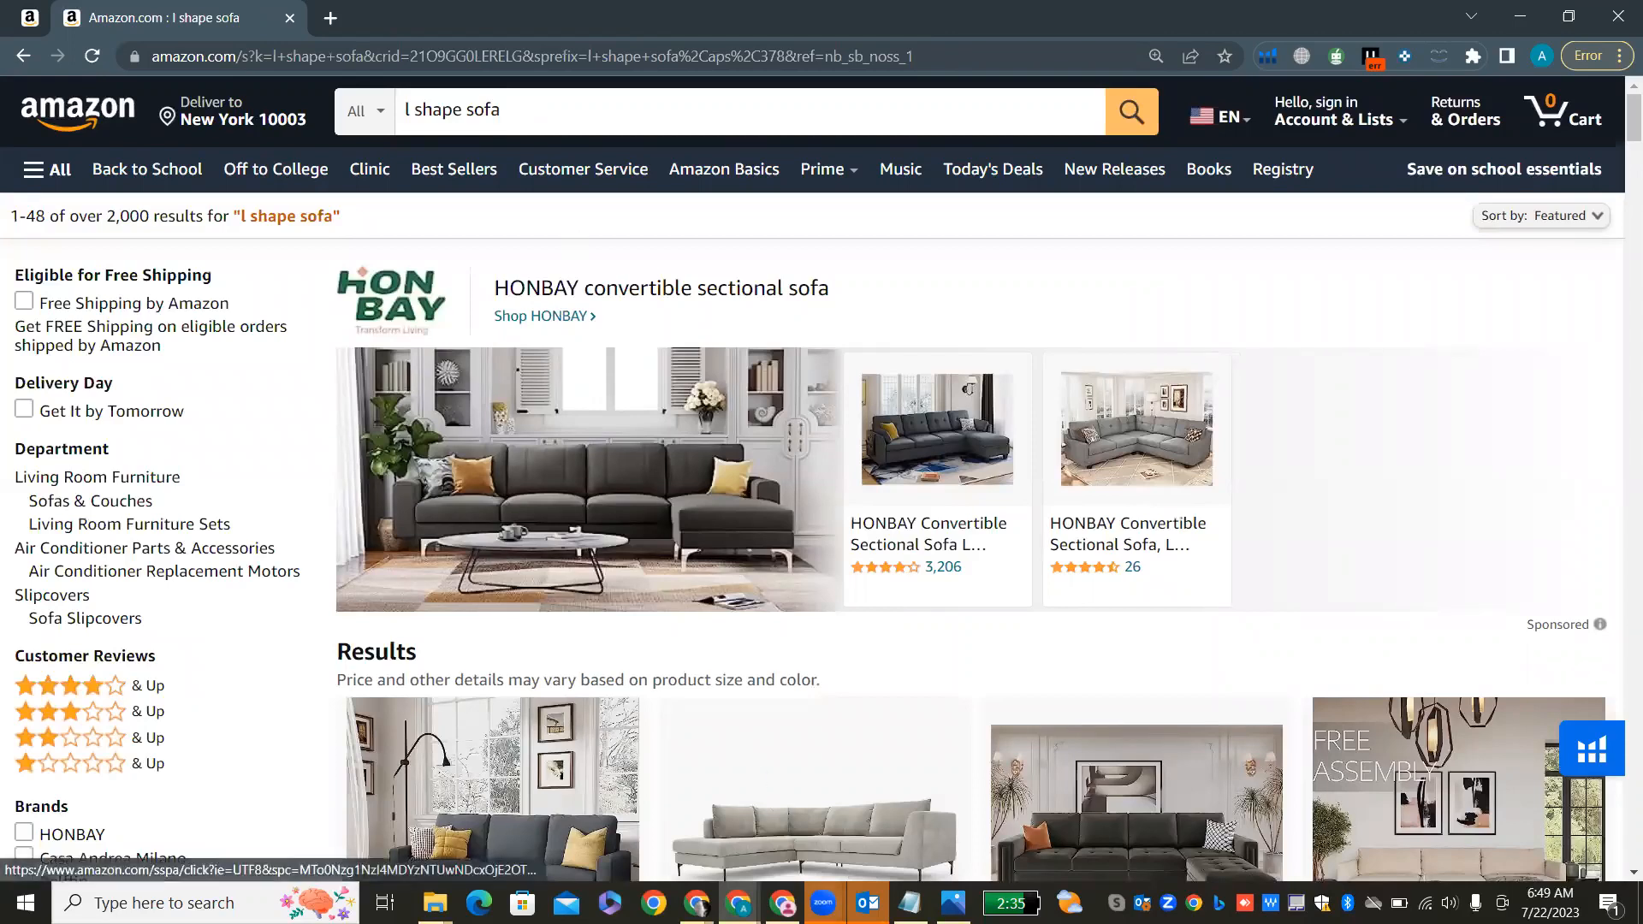
Compare the new campaign's targeting groups with the Amazon.com sofa search results, and return to the campaign form.
mouse_move(822, 902)
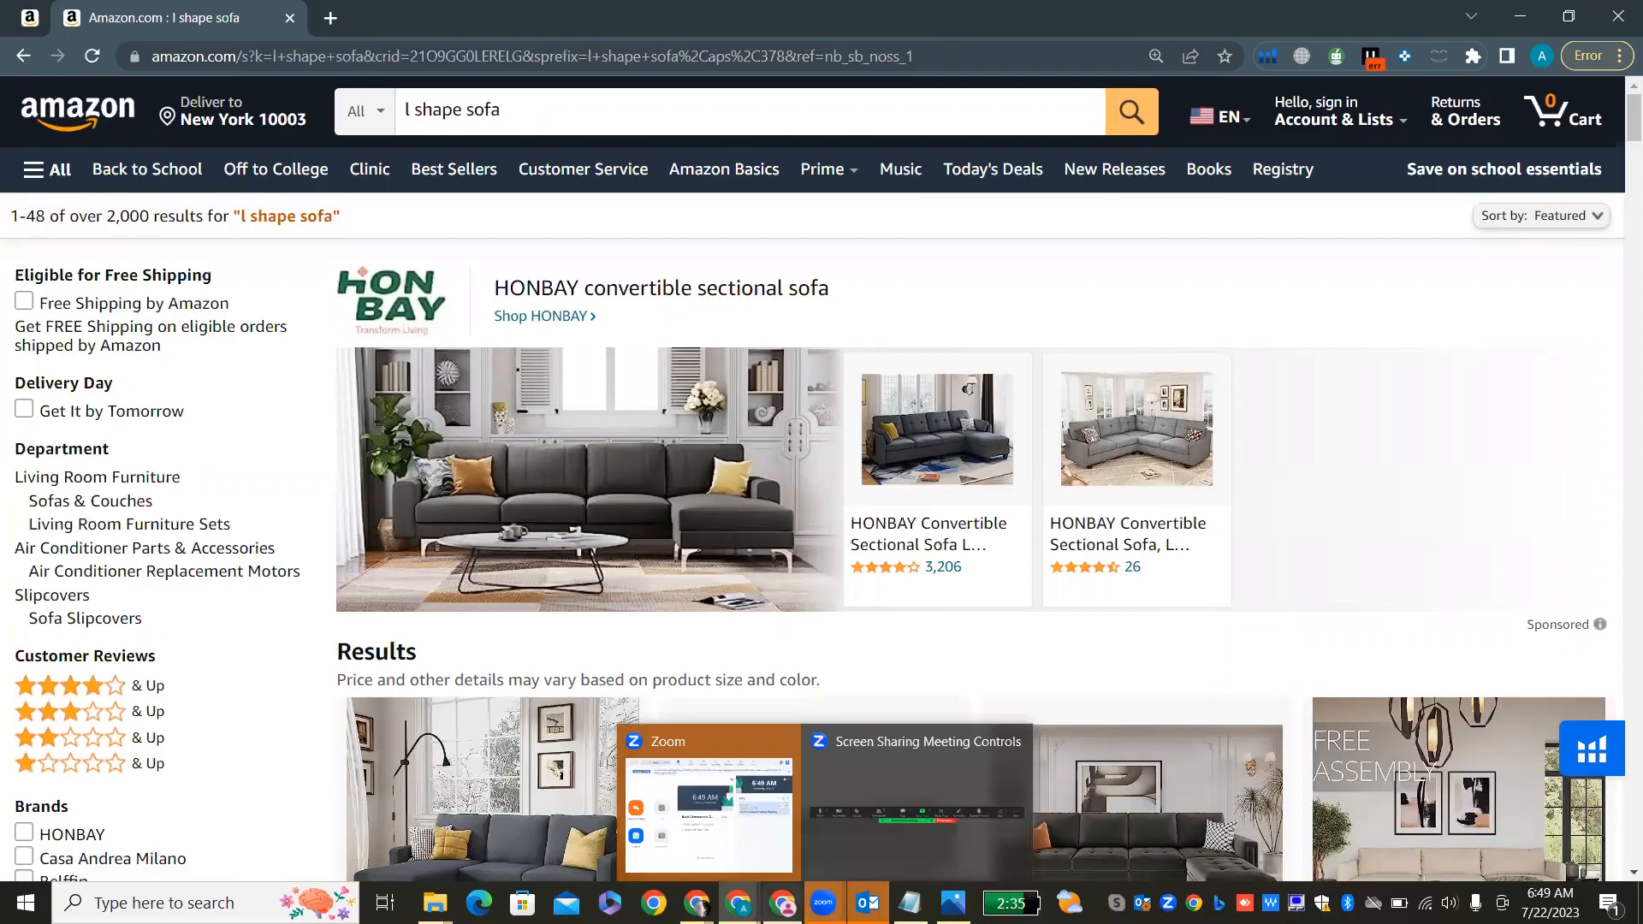
left_click(782, 903)
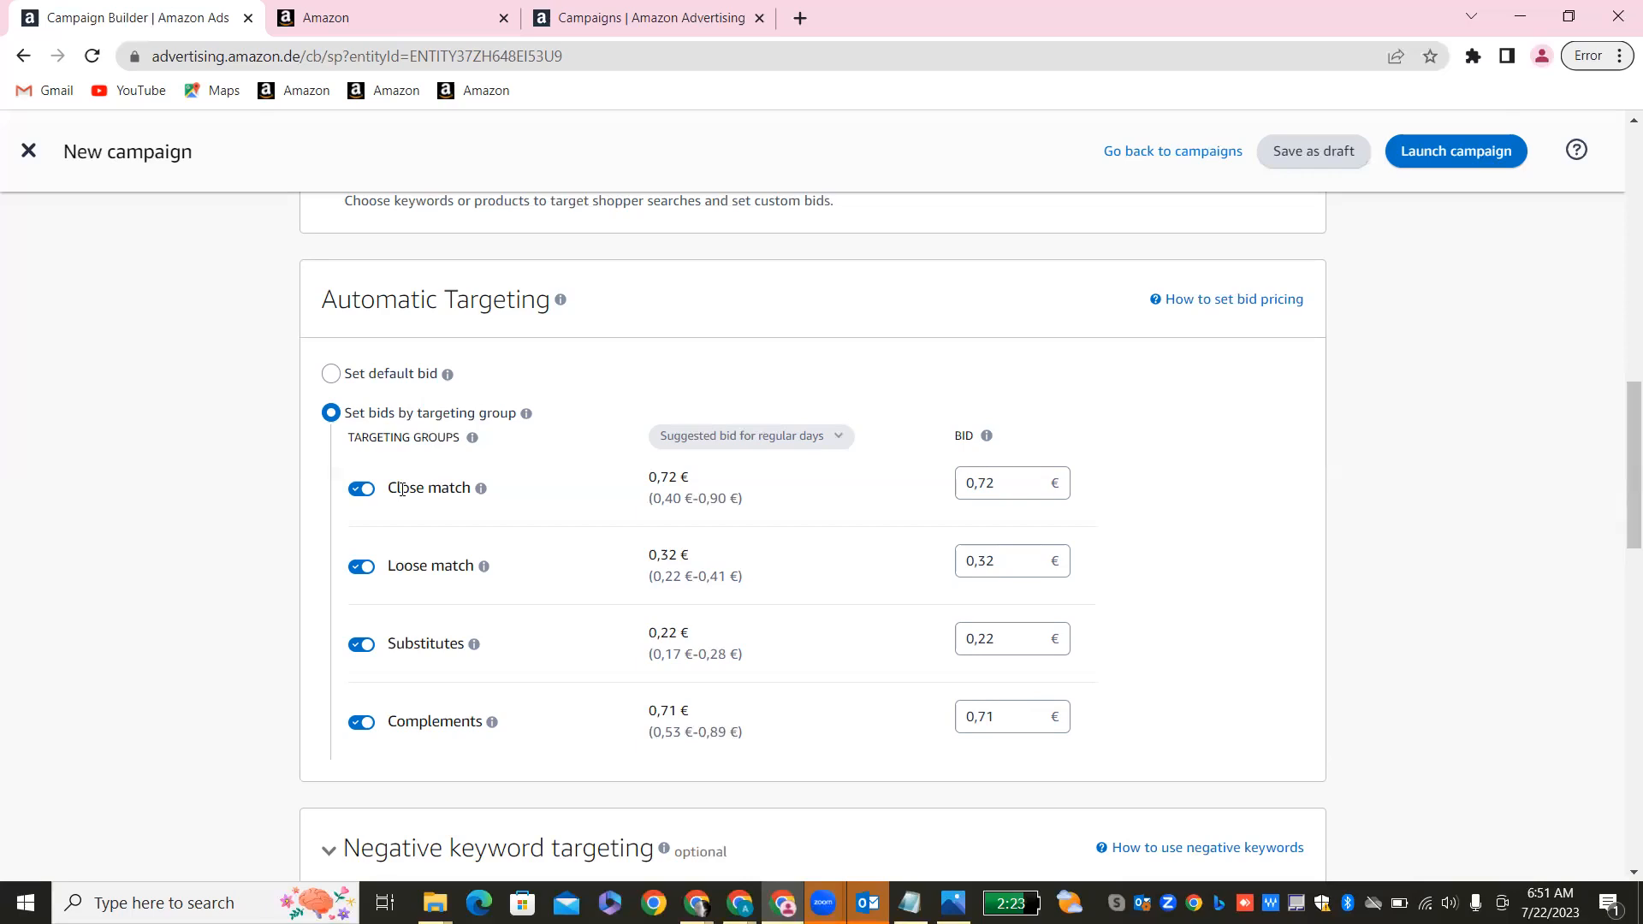
mouse_move(740, 904)
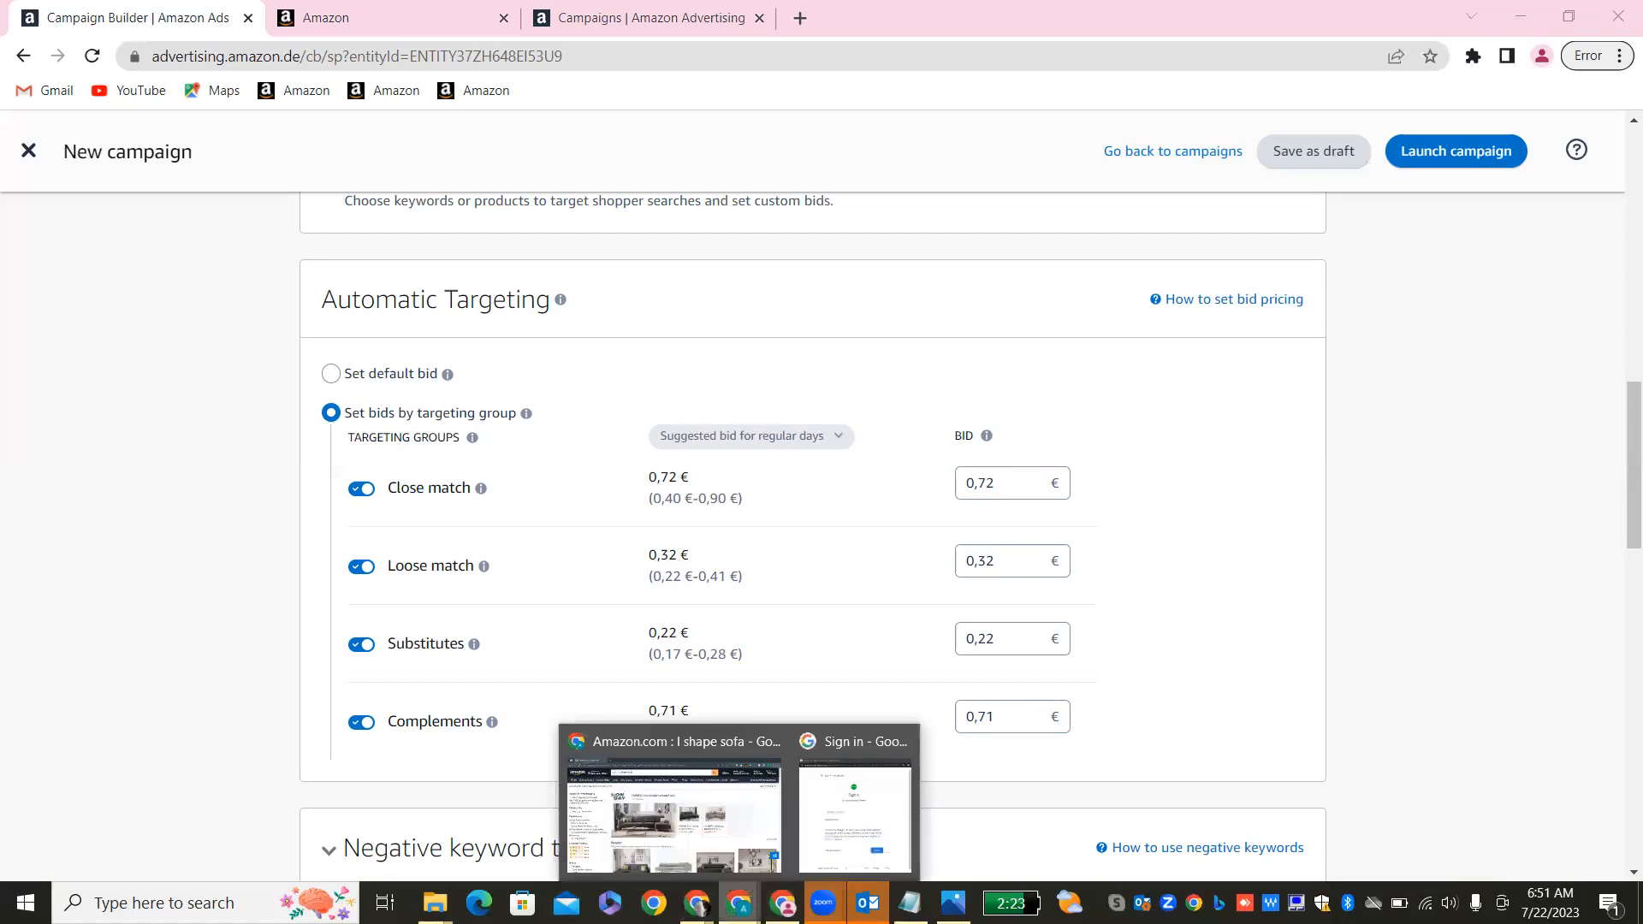
left_click(681, 859)
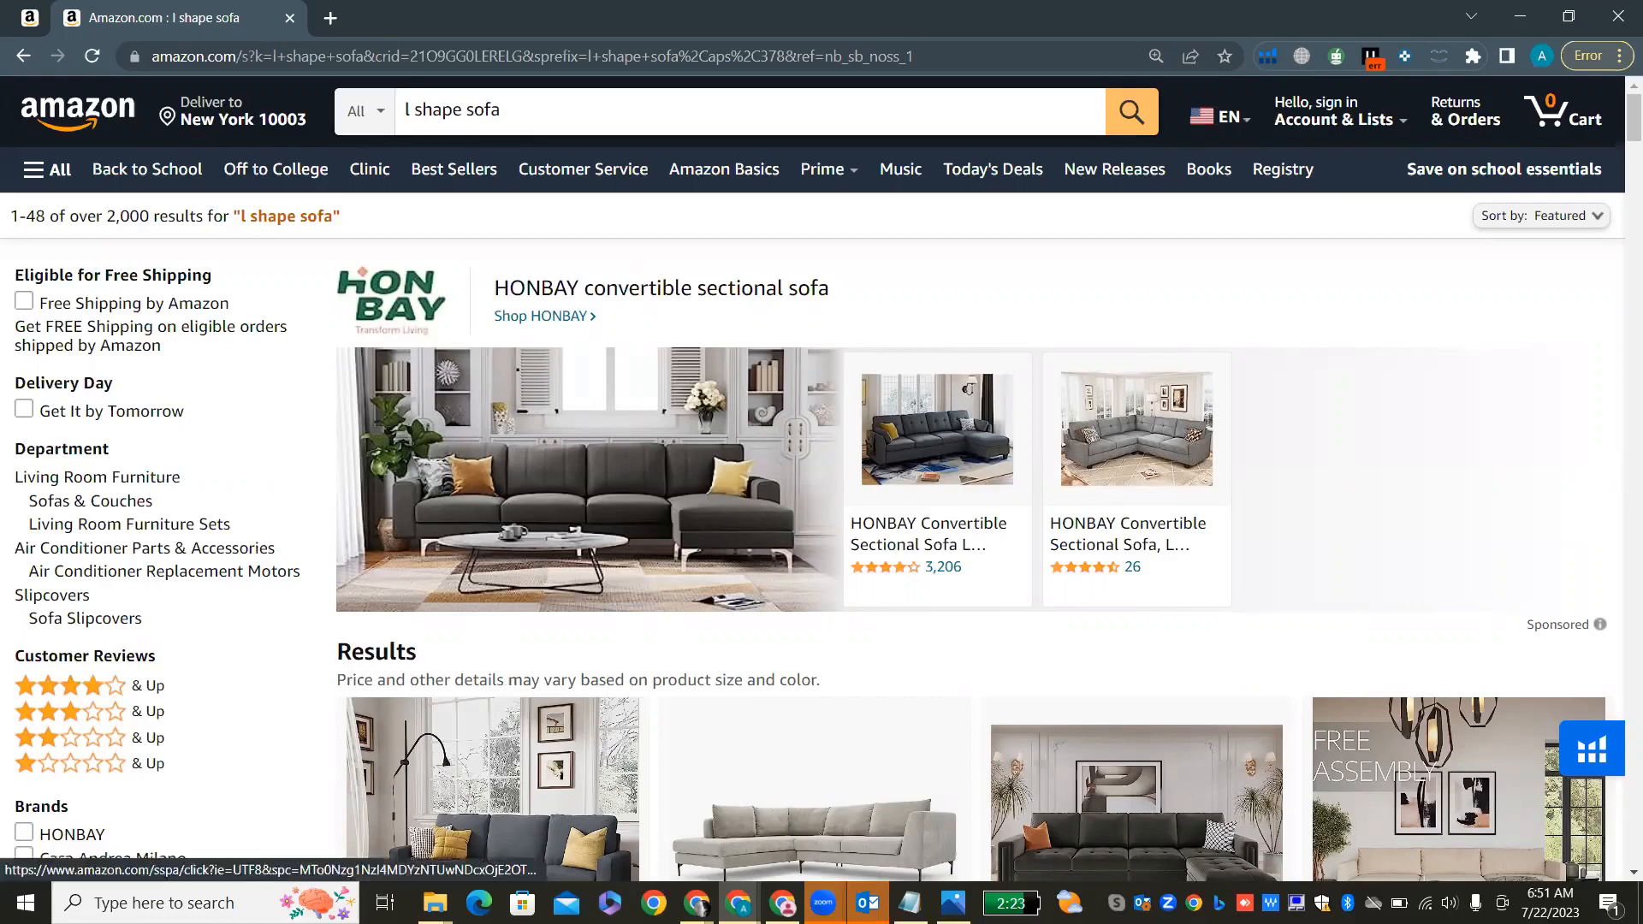
left_click(783, 903)
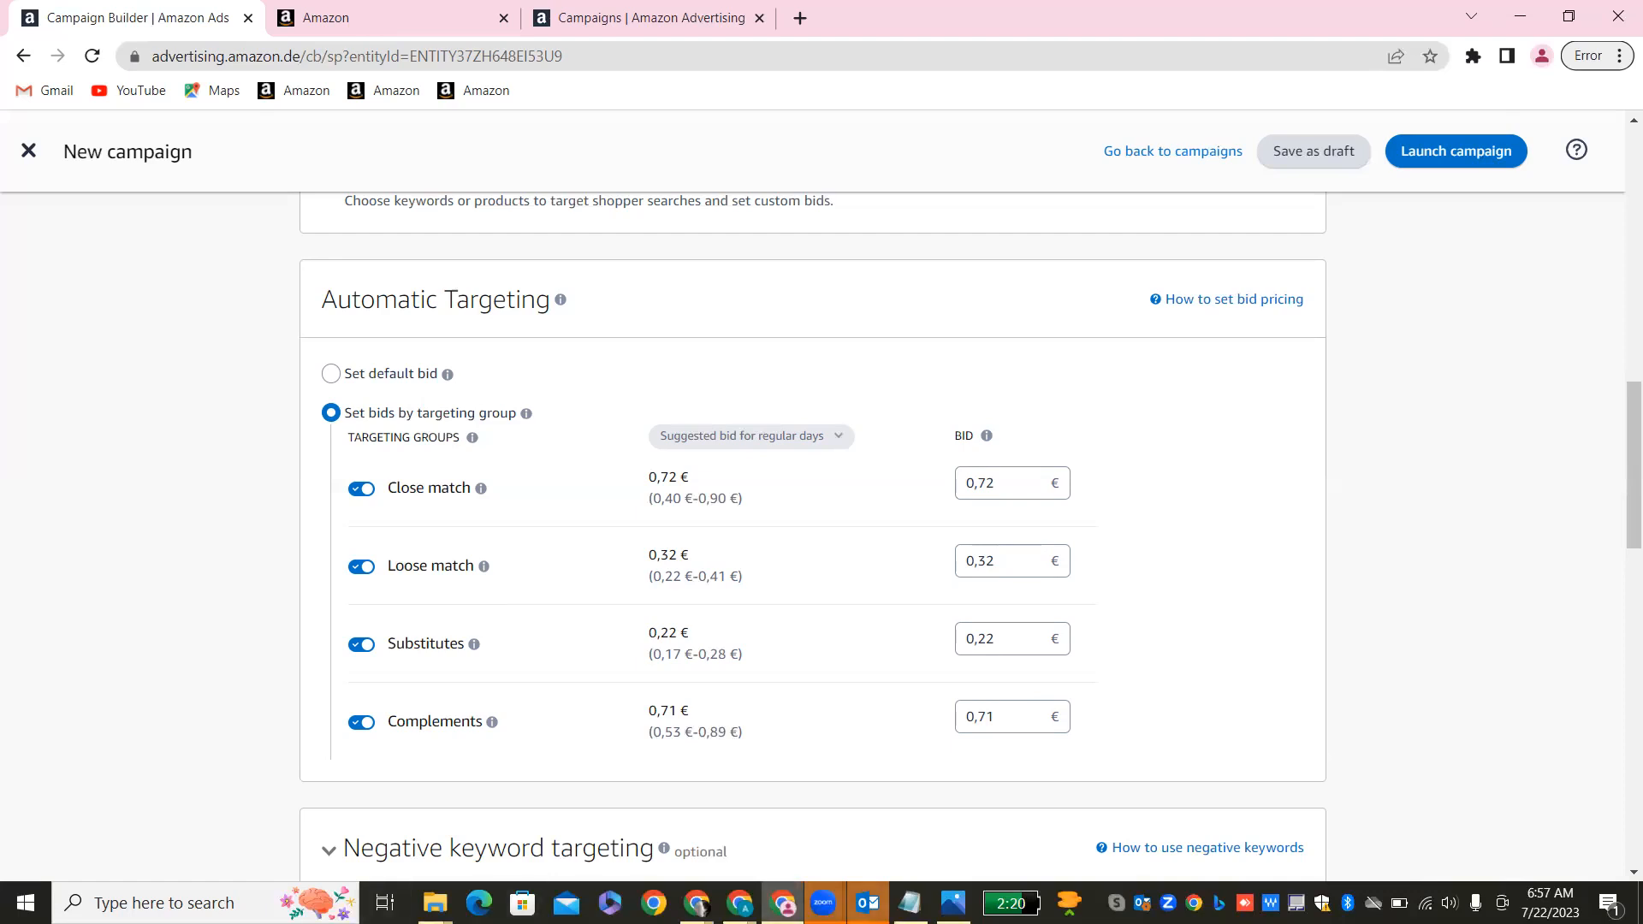
Close the image viewer and the untitled Notepad document running in the background.
mouse_move(954, 902)
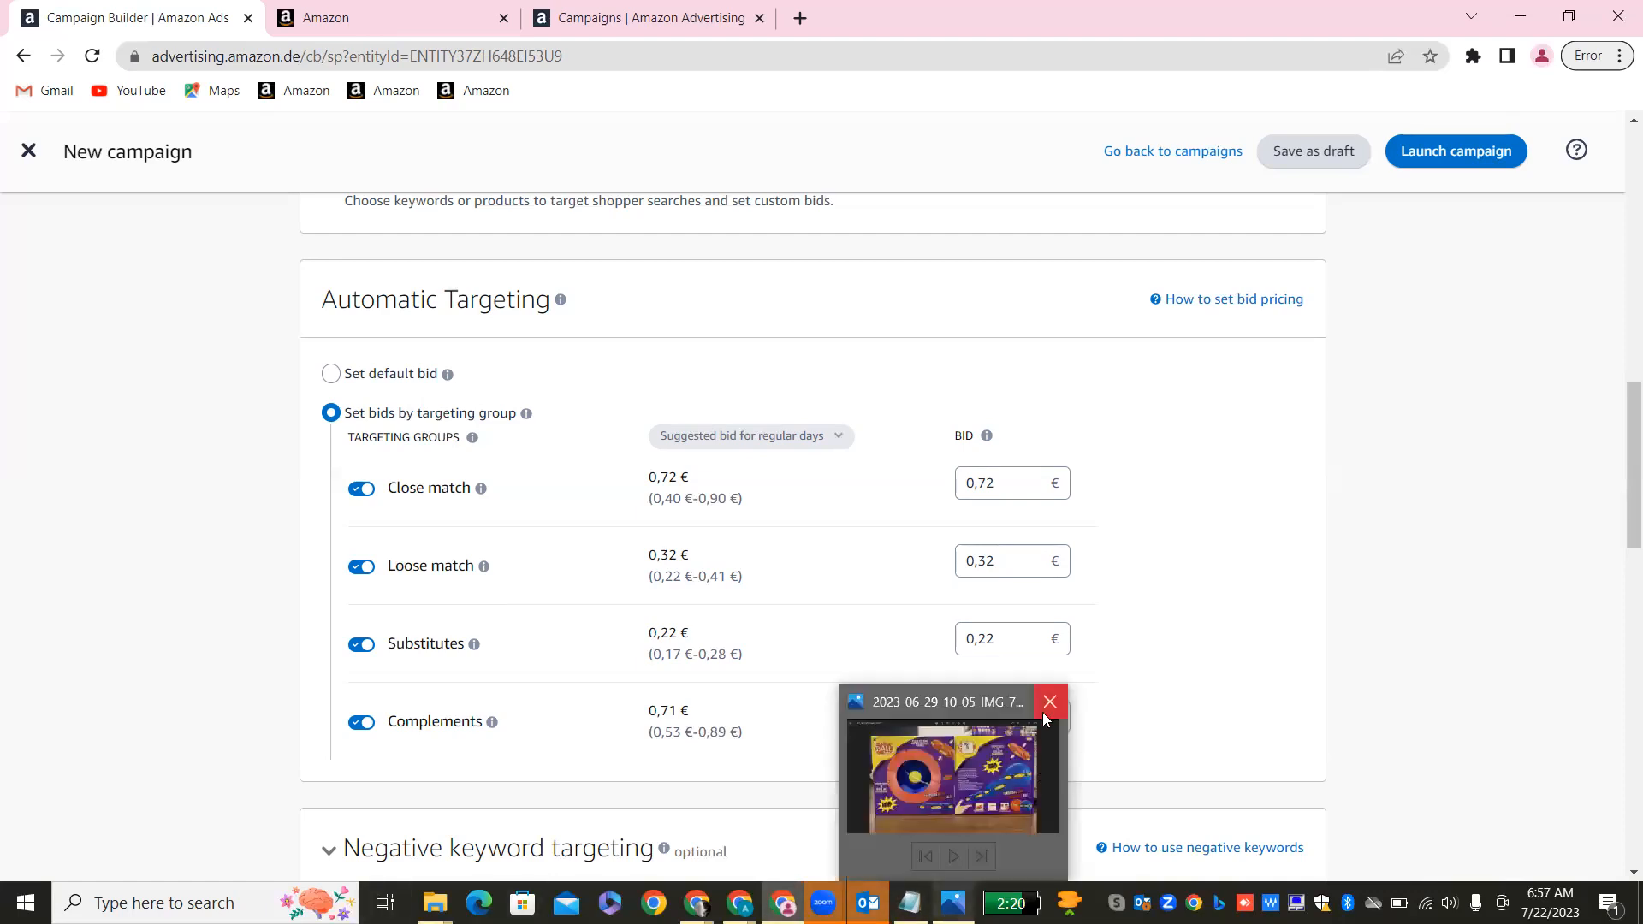
left_click(1044, 710)
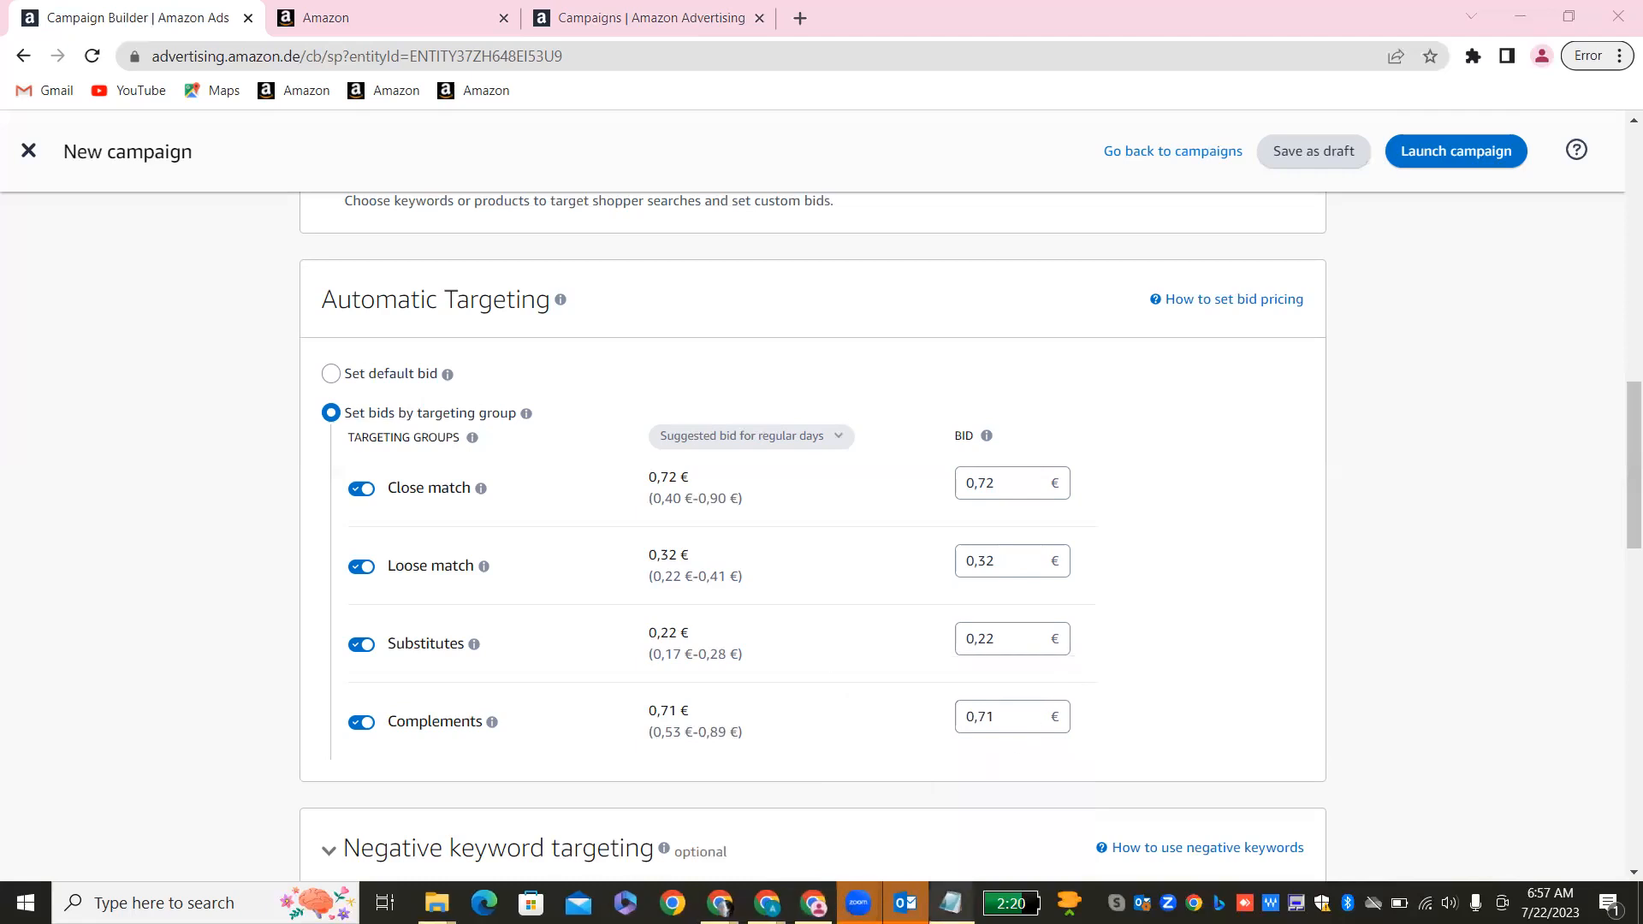
mouse_move(951, 903)
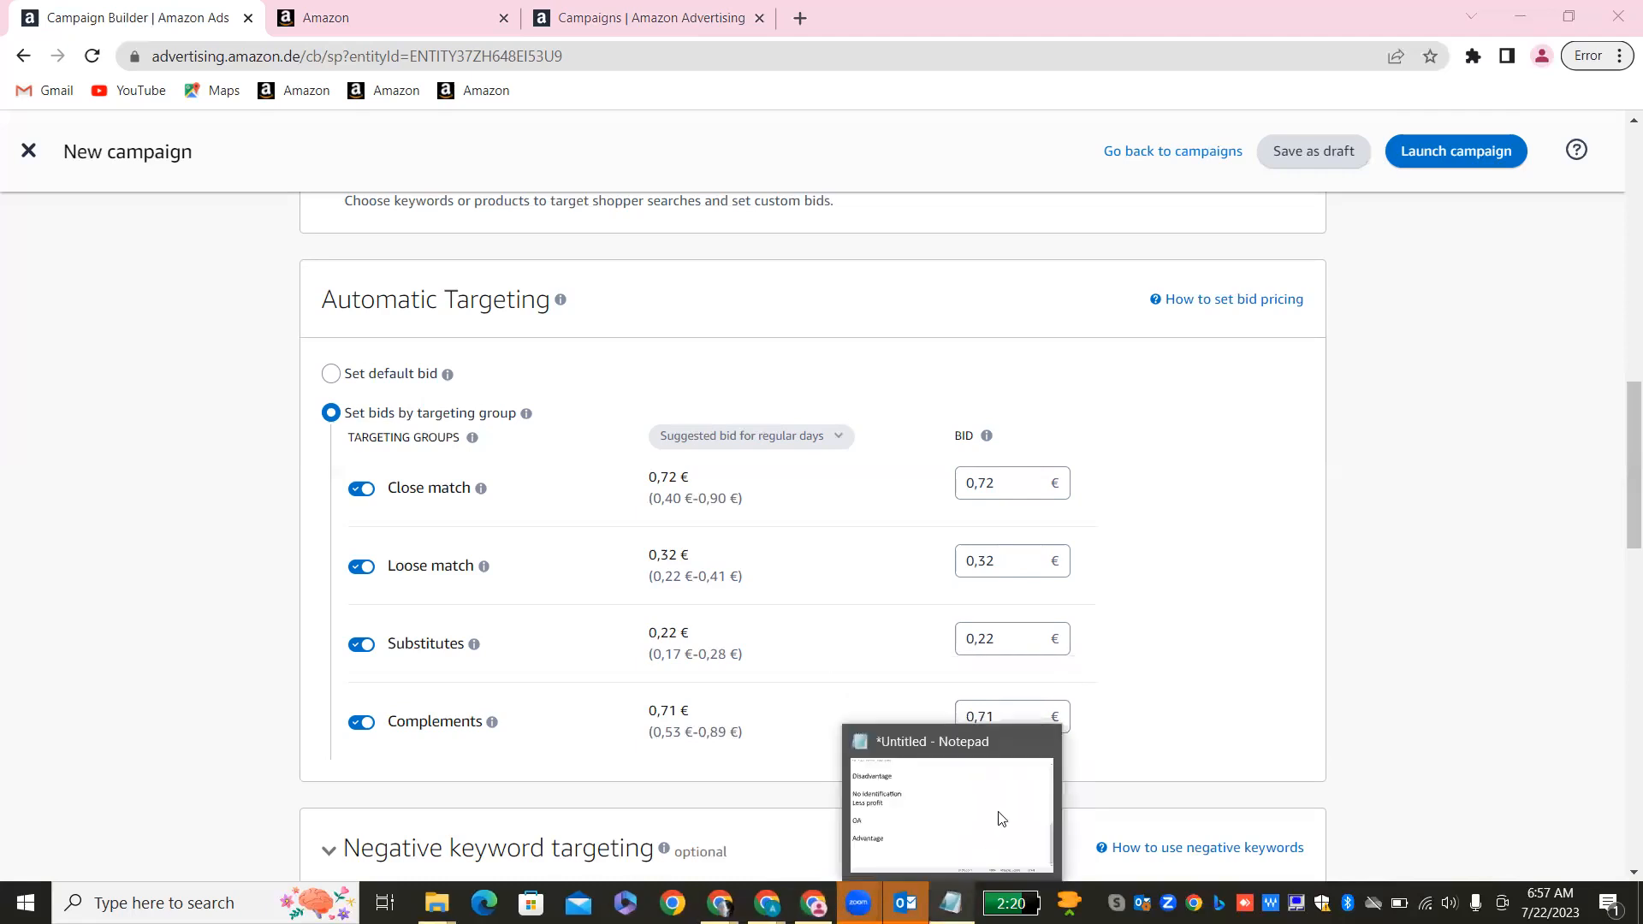
left_click(1054, 739)
left_click(854, 455)
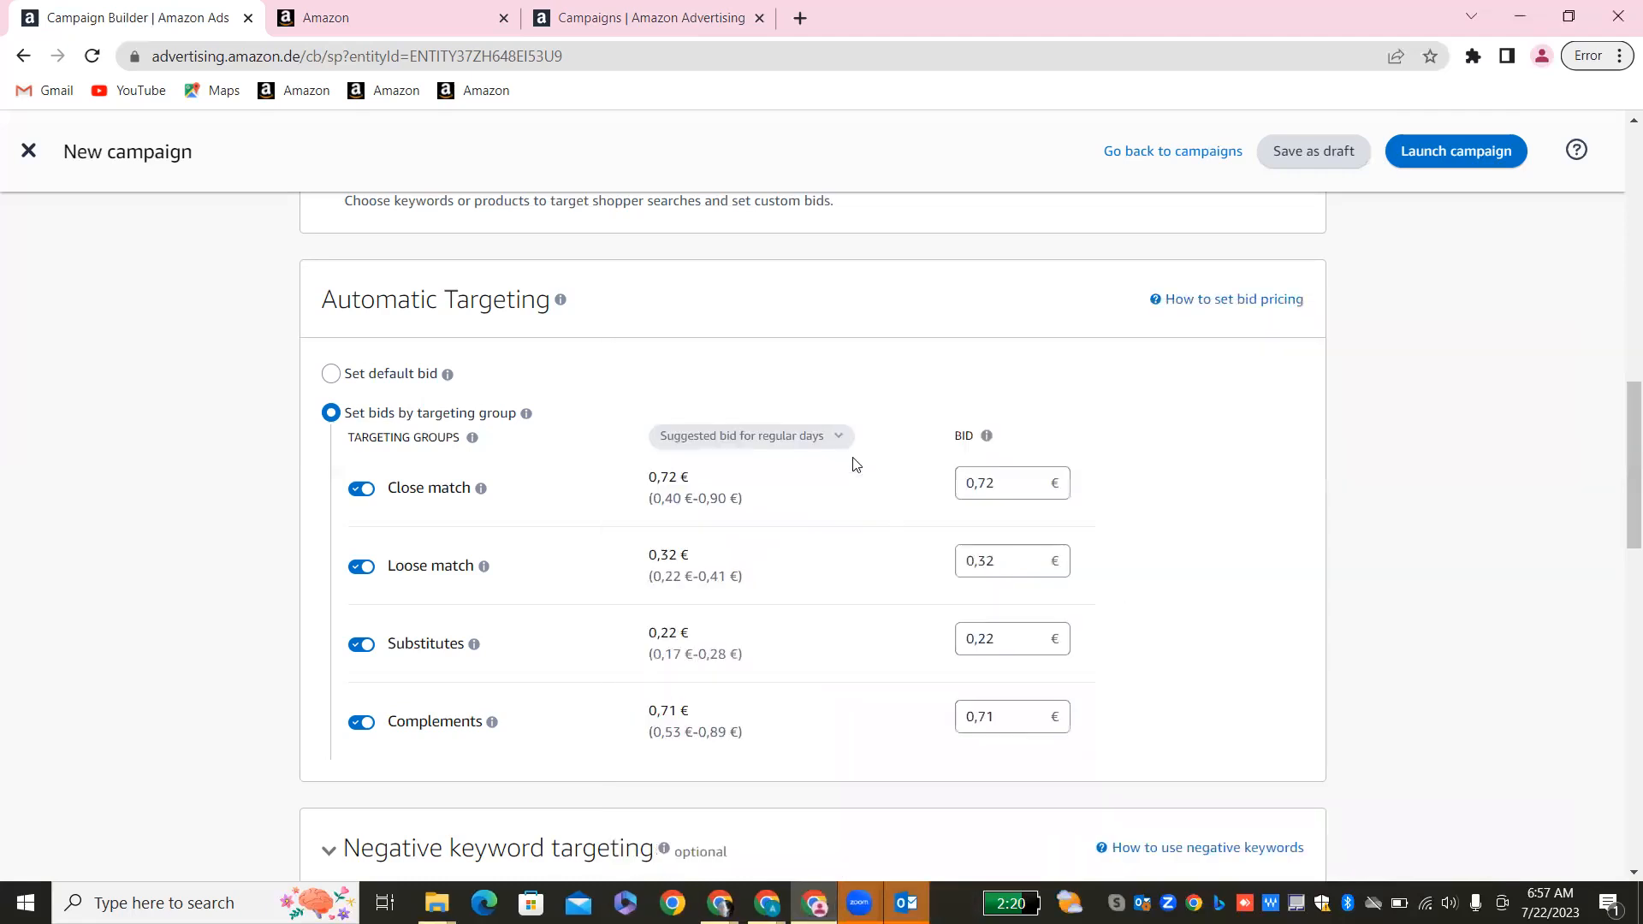
Exit the Microsoft Outlook 2016 welcome wizard without configuring an account.
mouse_move(951, 903)
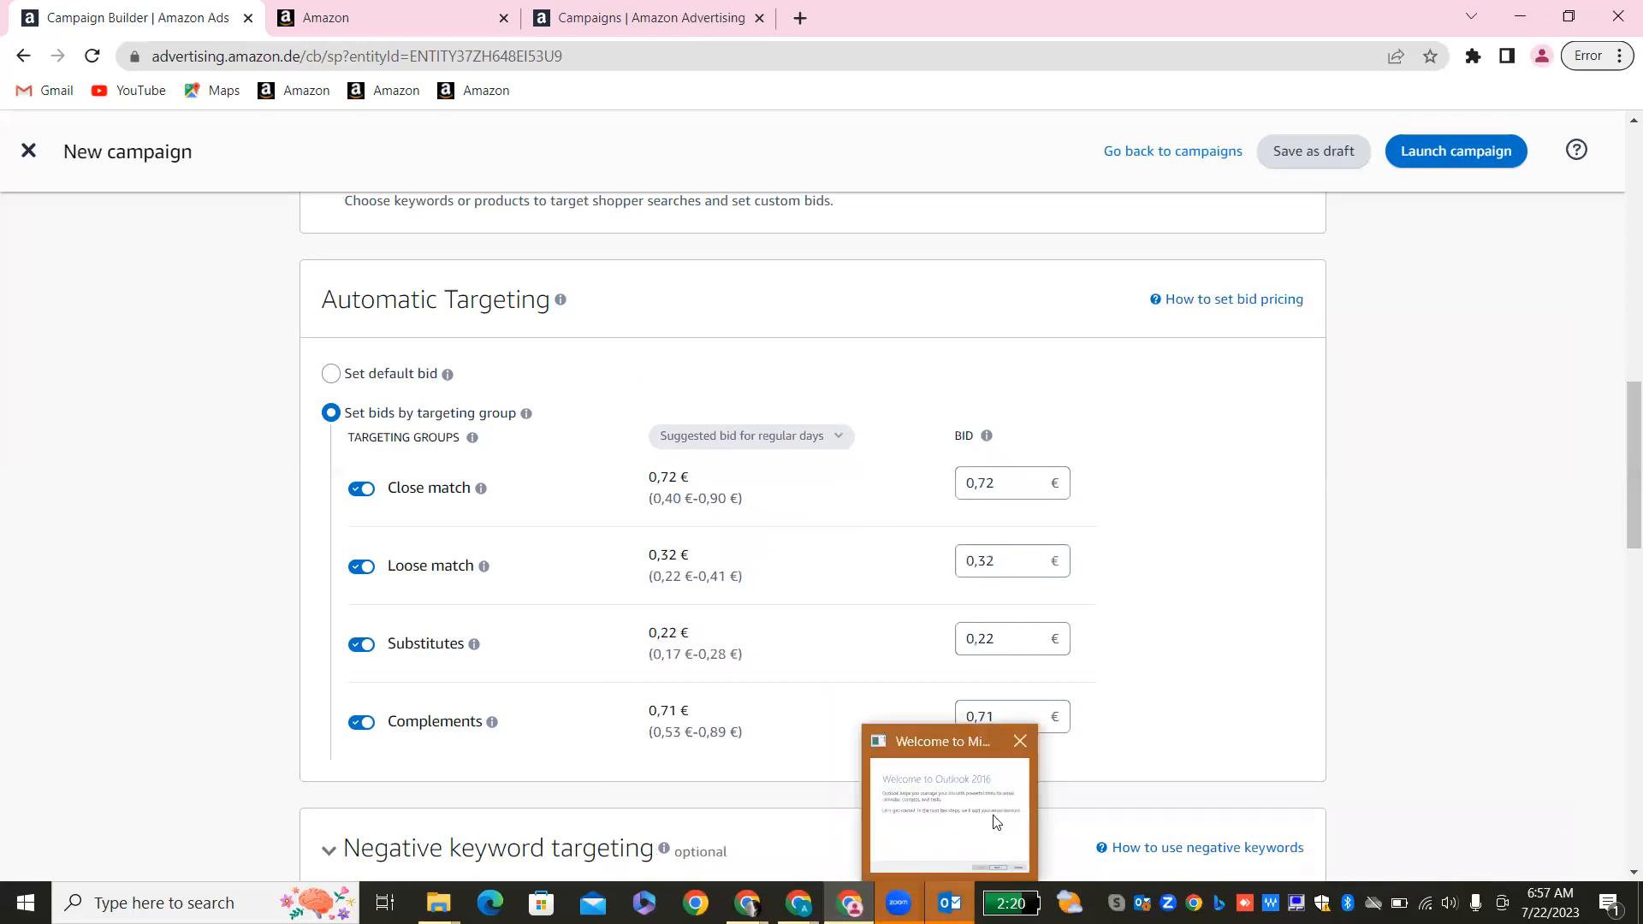
left_click(1022, 736)
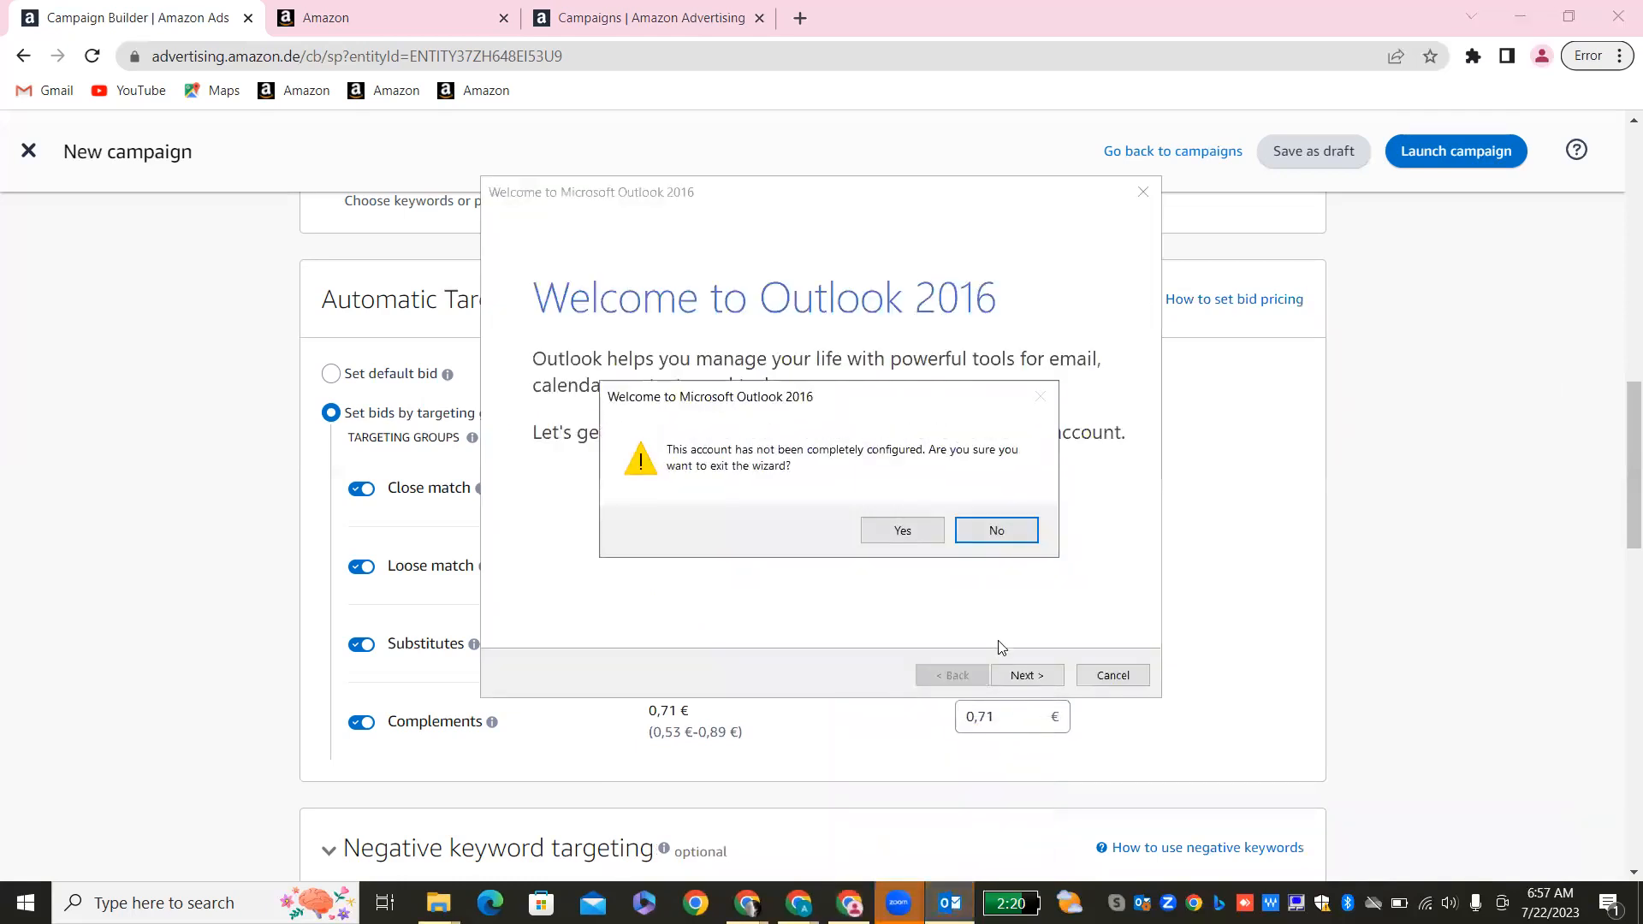
left_click(938, 532)
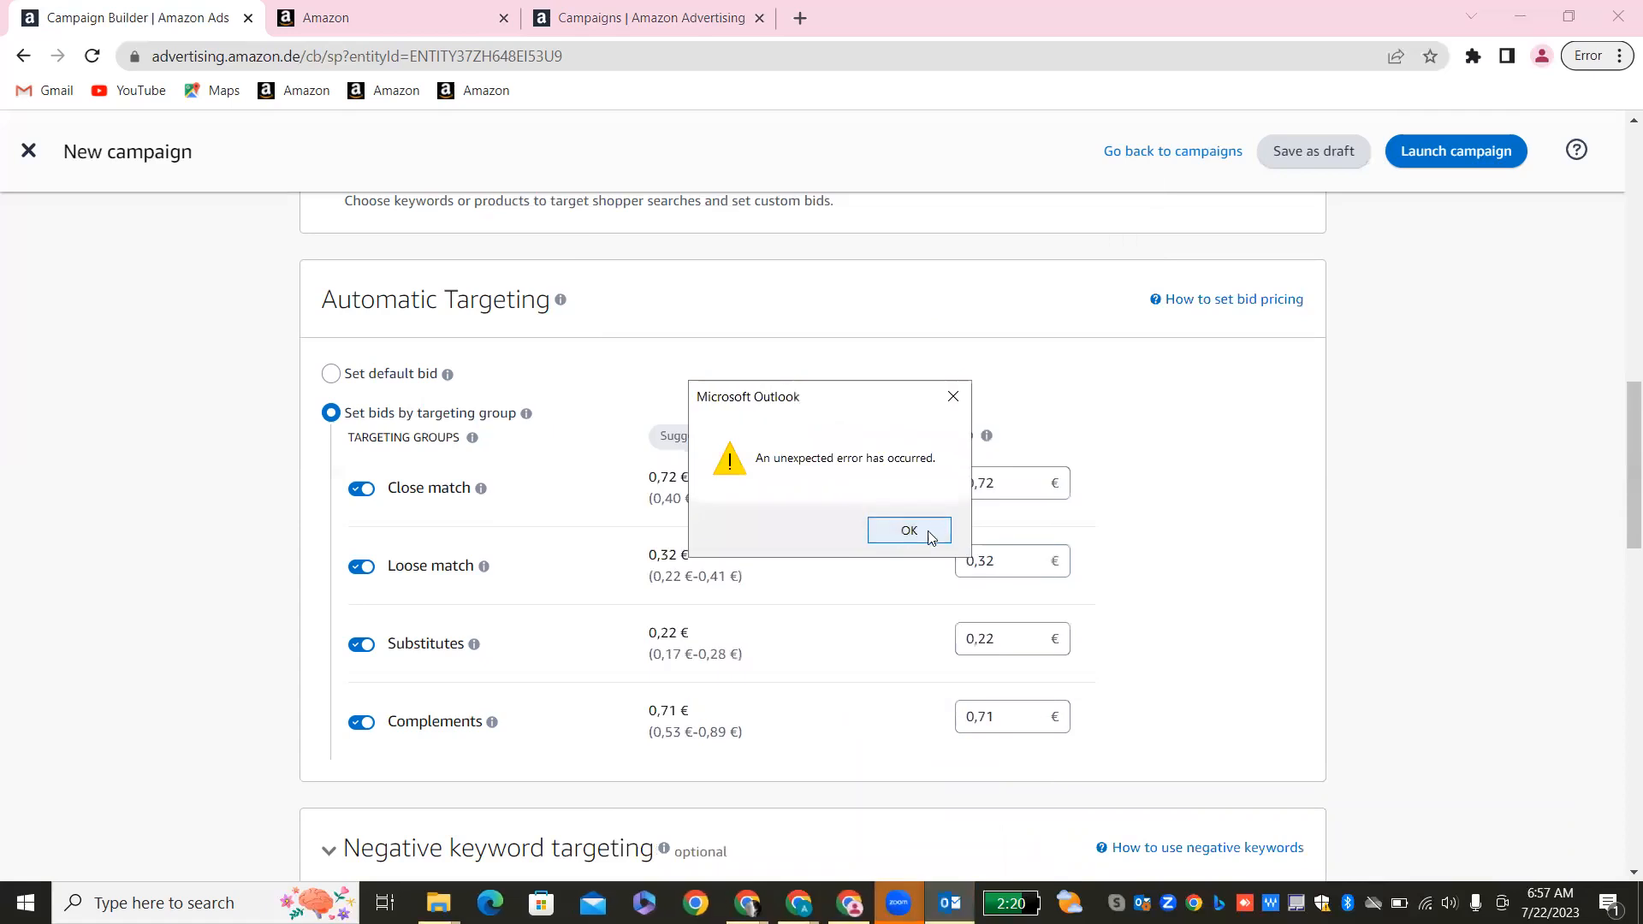
left_click(933, 531)
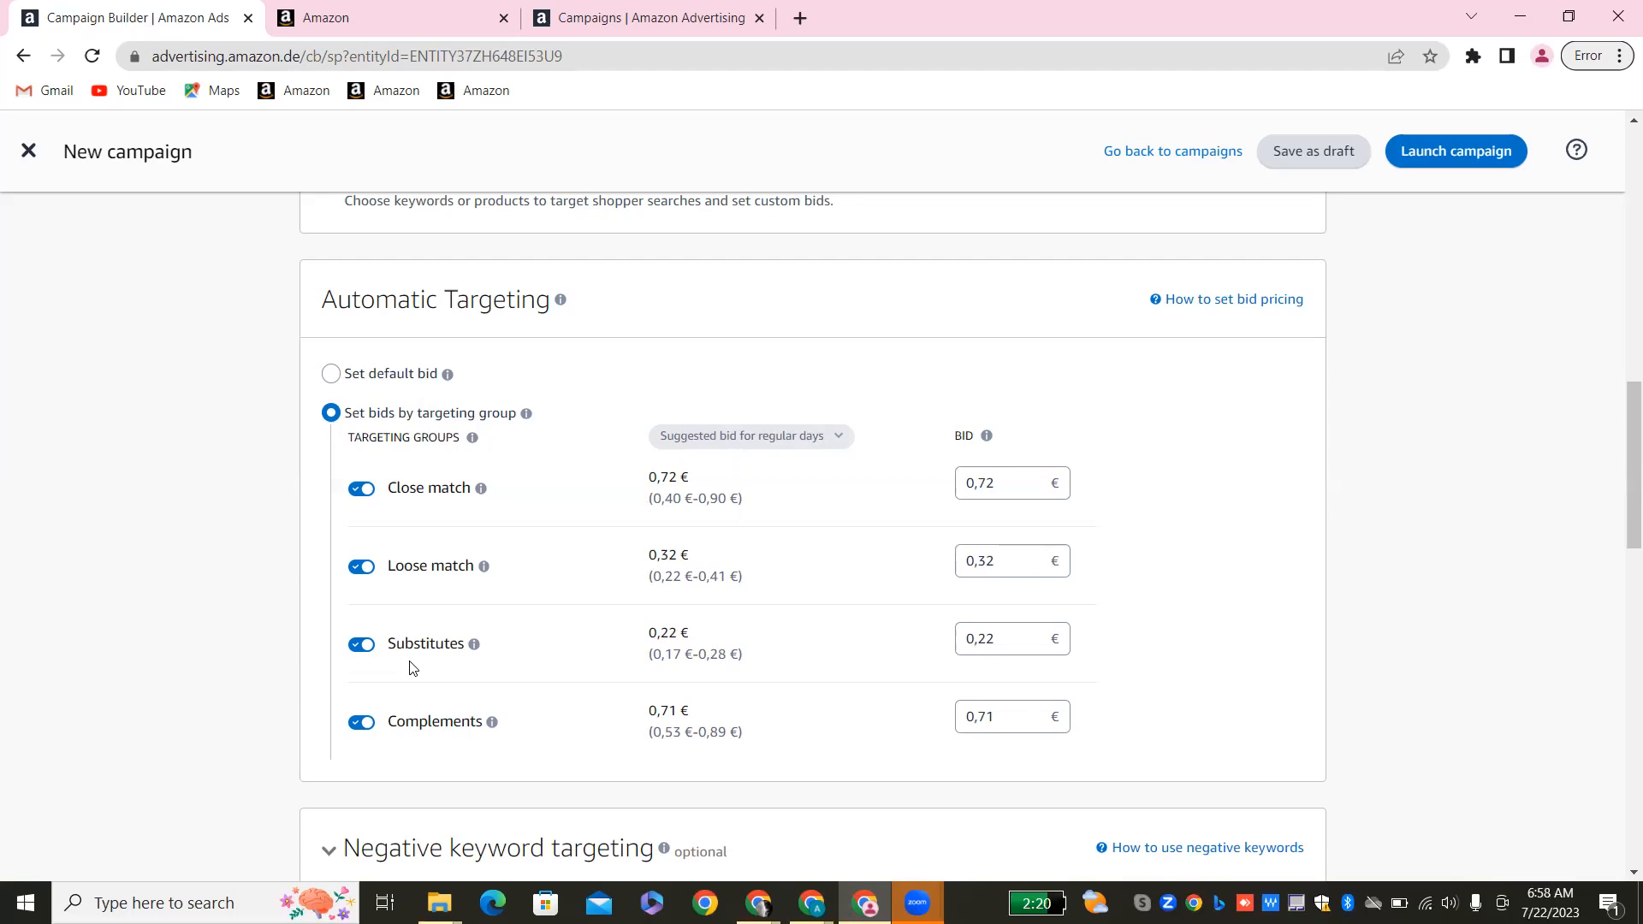
Turn off the Substitutes and Complements targeting groups under automatic targeting.
left_click(357, 651)
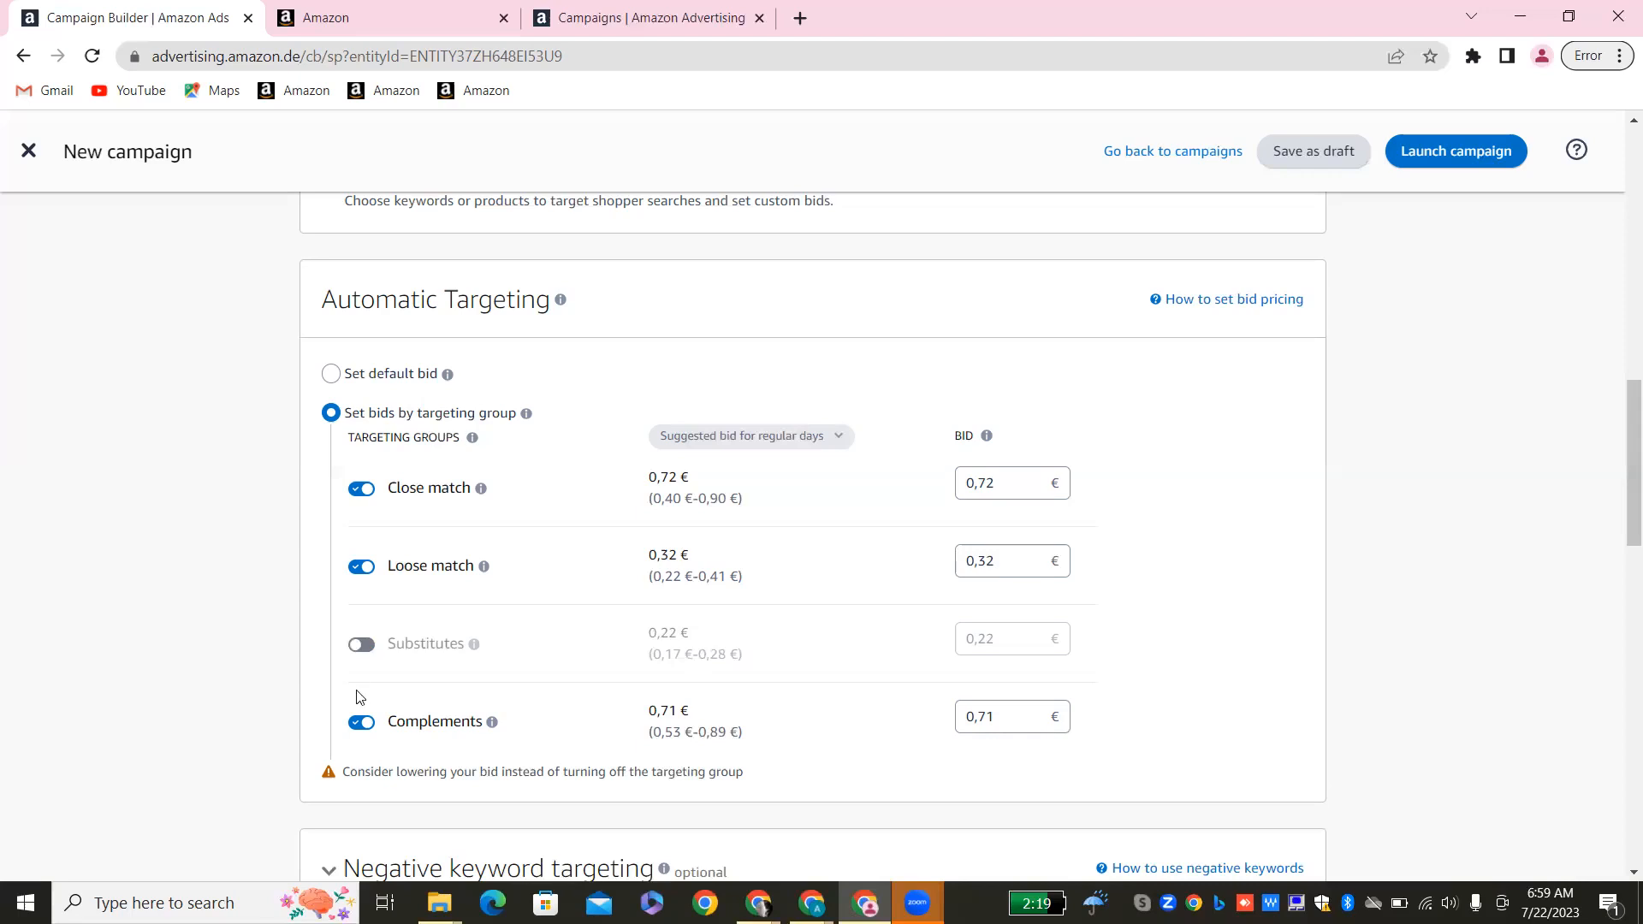
left_click(360, 723)
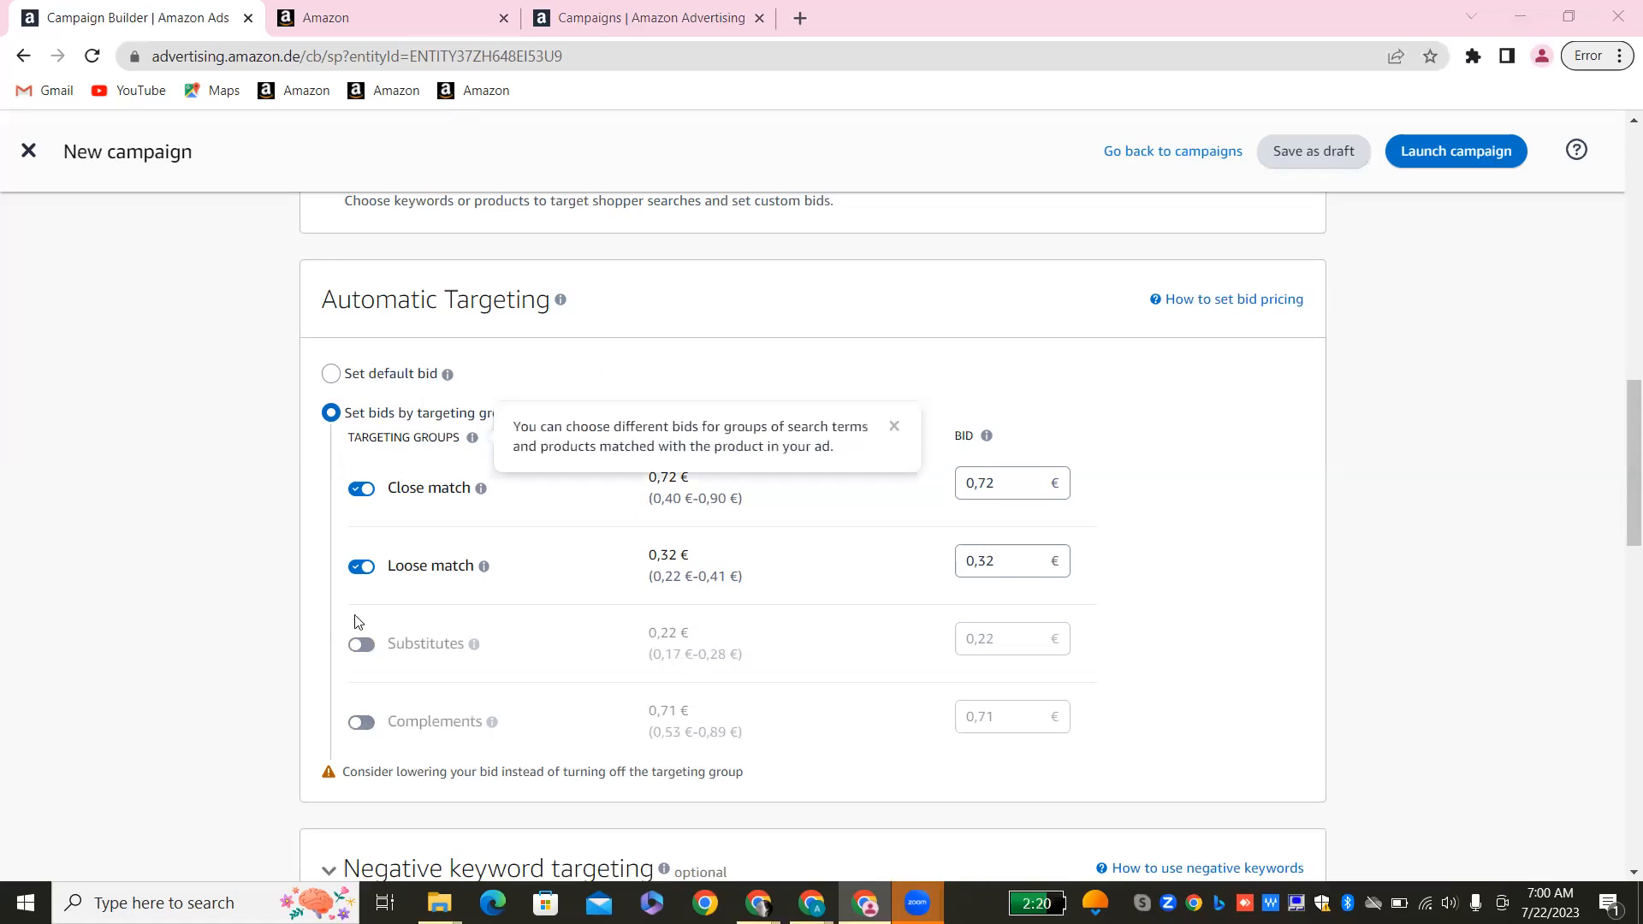
Review the new campaign's targeting group bids, negative targeting sections, ad group name and added product.
scroll(176, 480, "up", 5)
scroll(176, 479, "down", 9)
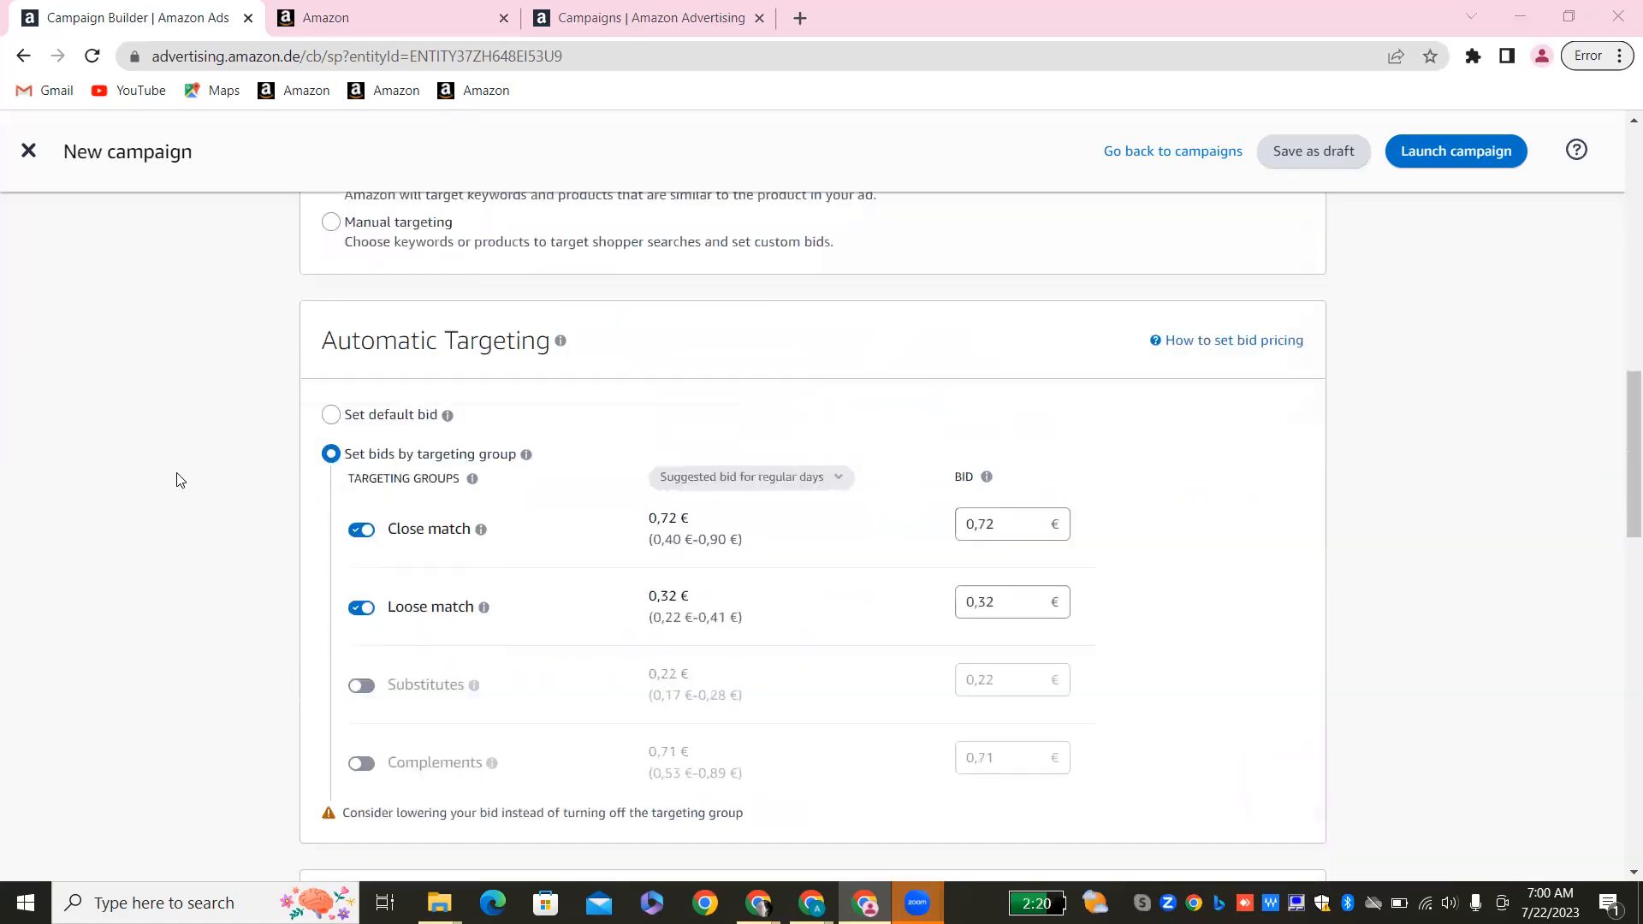
scroll(176, 479, "up", 1)
scroll(177, 479, "down", 2)
scroll(176, 480, "up", 1)
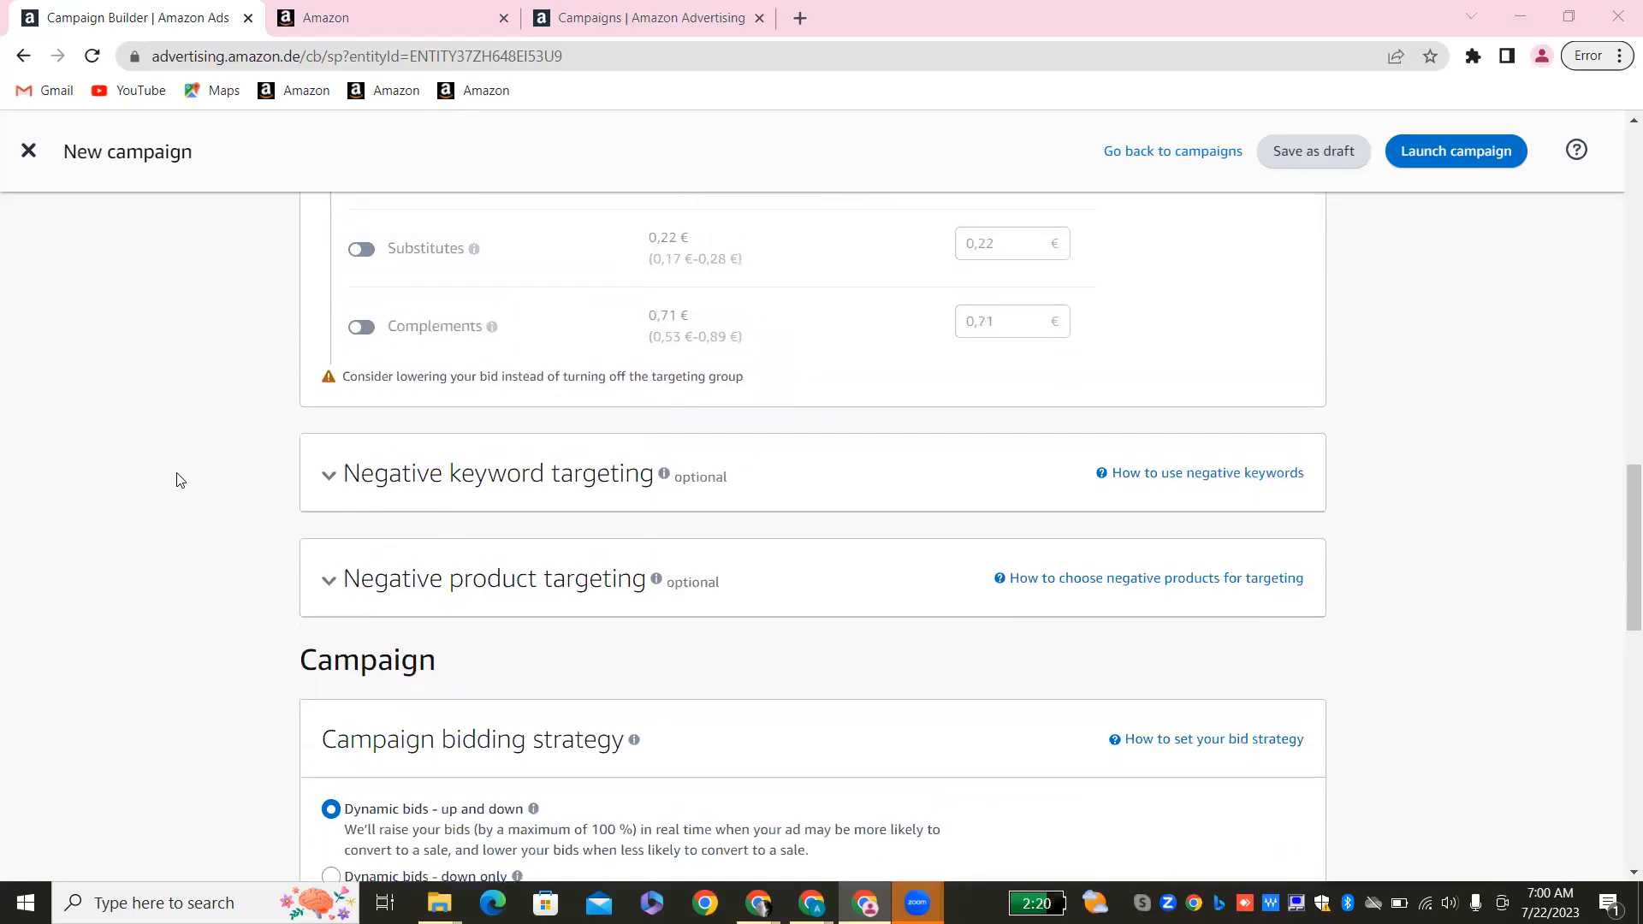
scroll(176, 479, "up", 3)
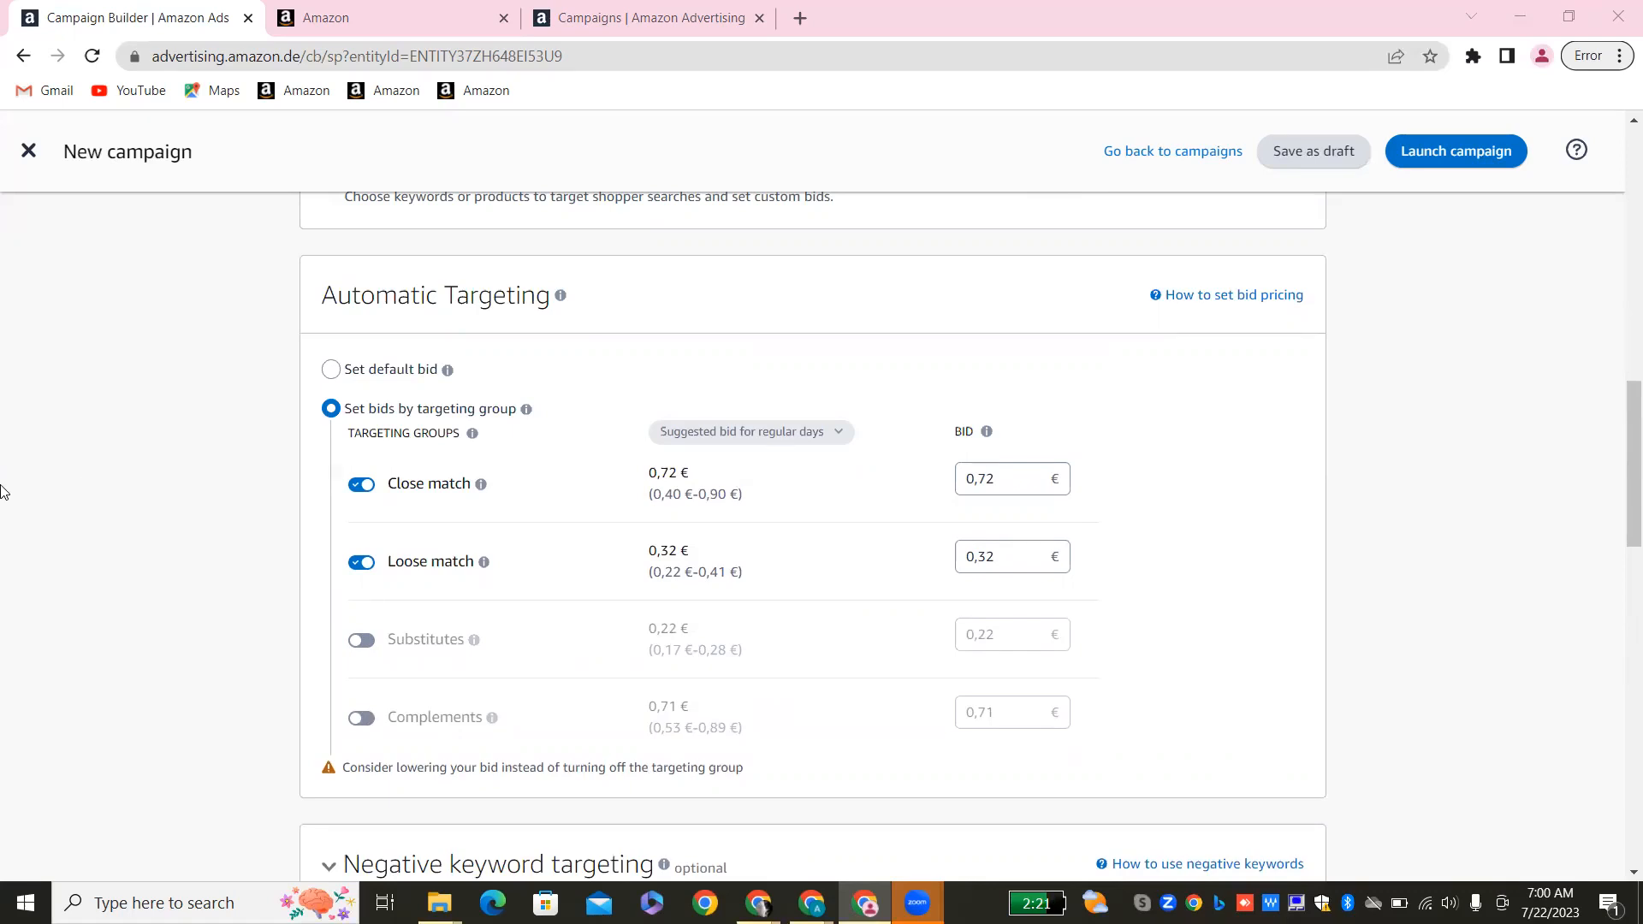
scroll(96, 489, "down", 1)
scroll(95, 490, "down", 5)
scroll(96, 490, "up", 15)
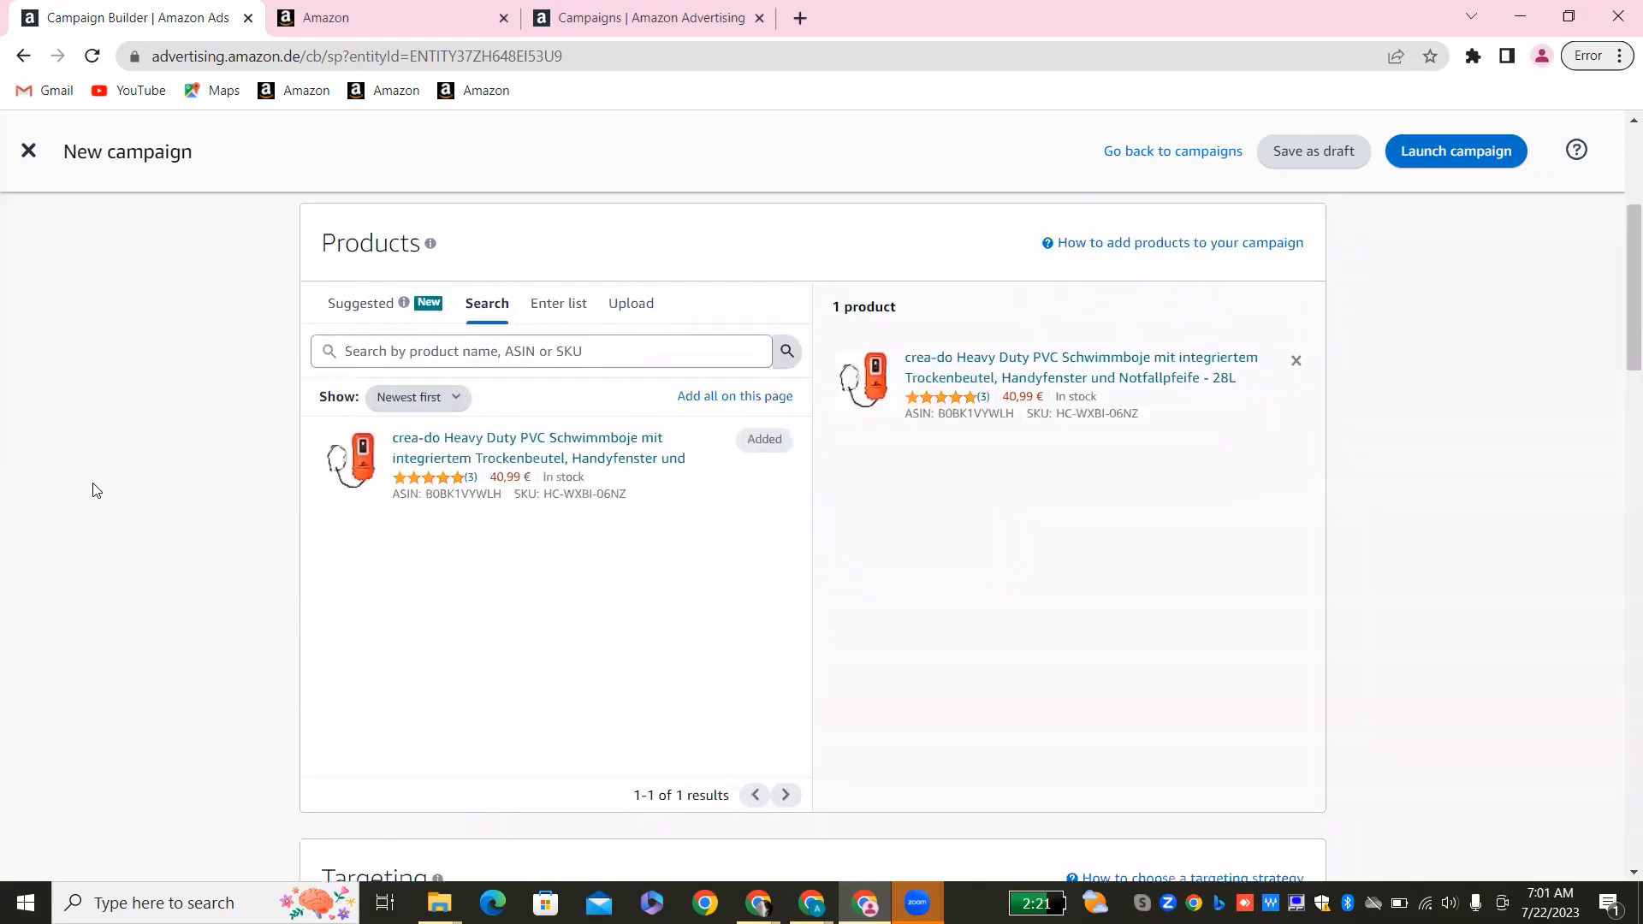
scroll(91, 488, "up", 3)
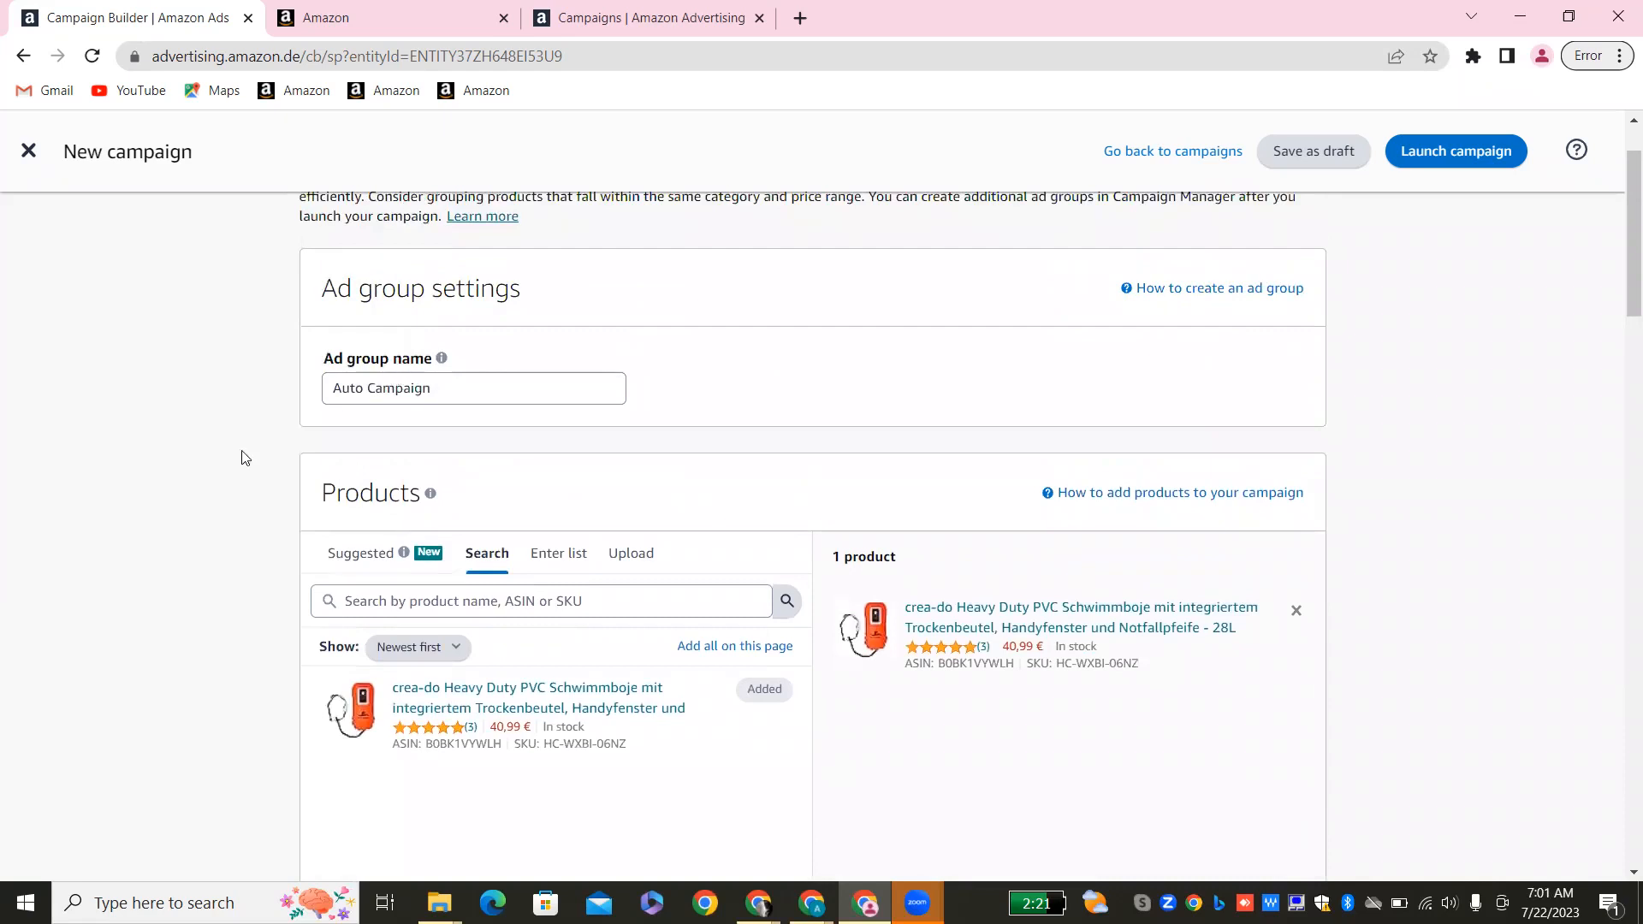
scroll(219, 466, "down", 3)
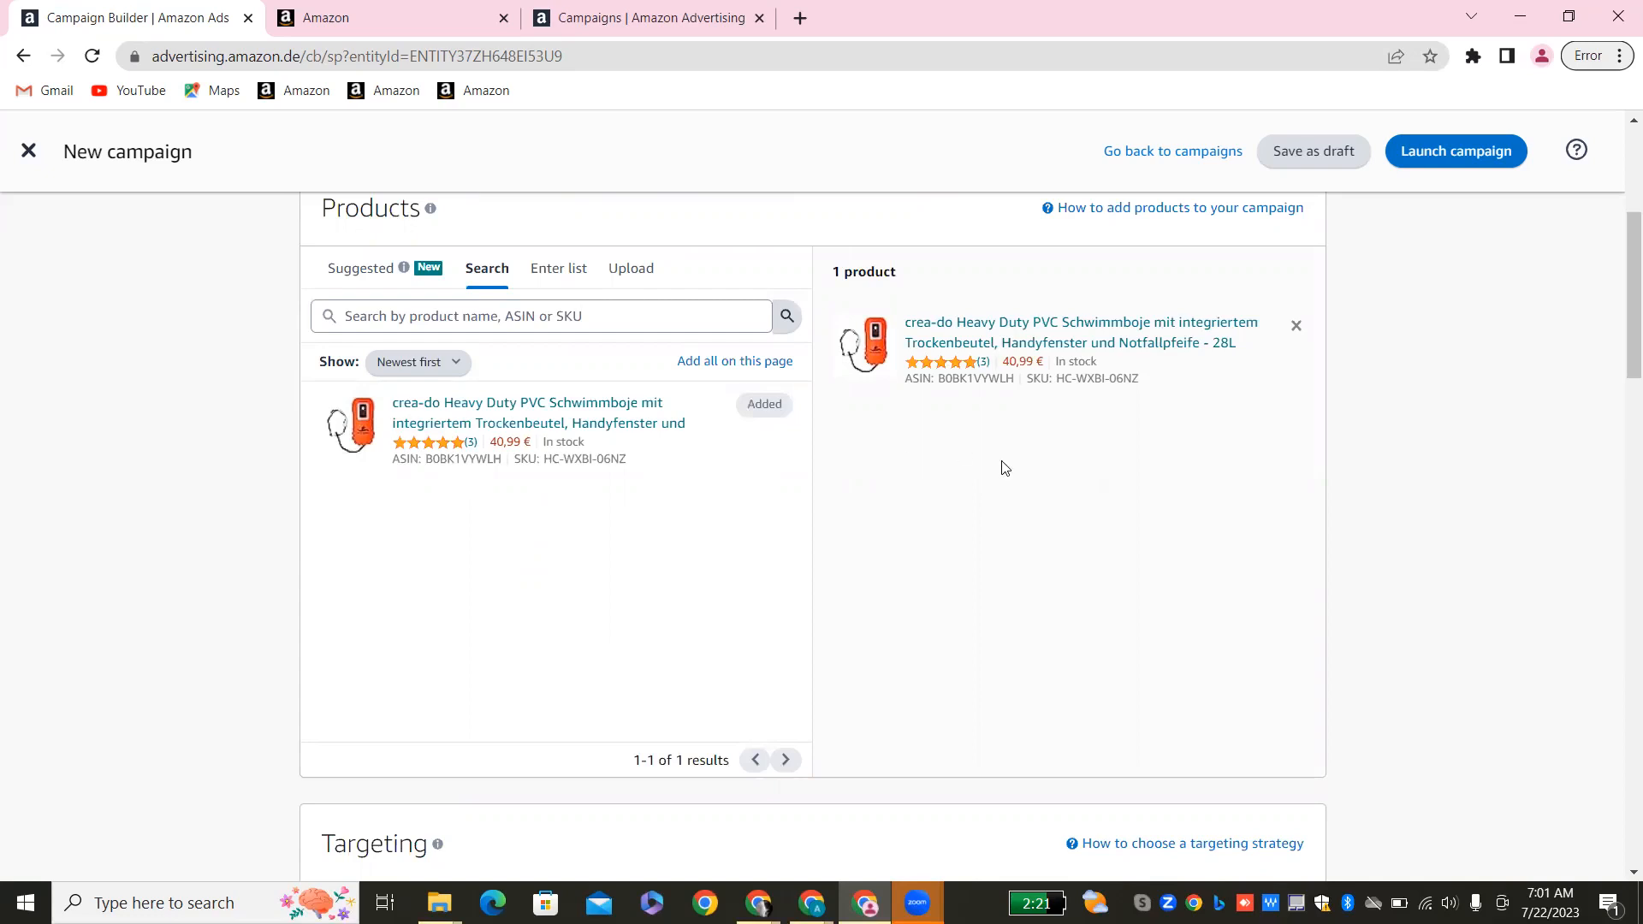
Switch automatic targeting to the default bid option, and return it to bids by targeting group.
scroll(1005, 468, "down", 5)
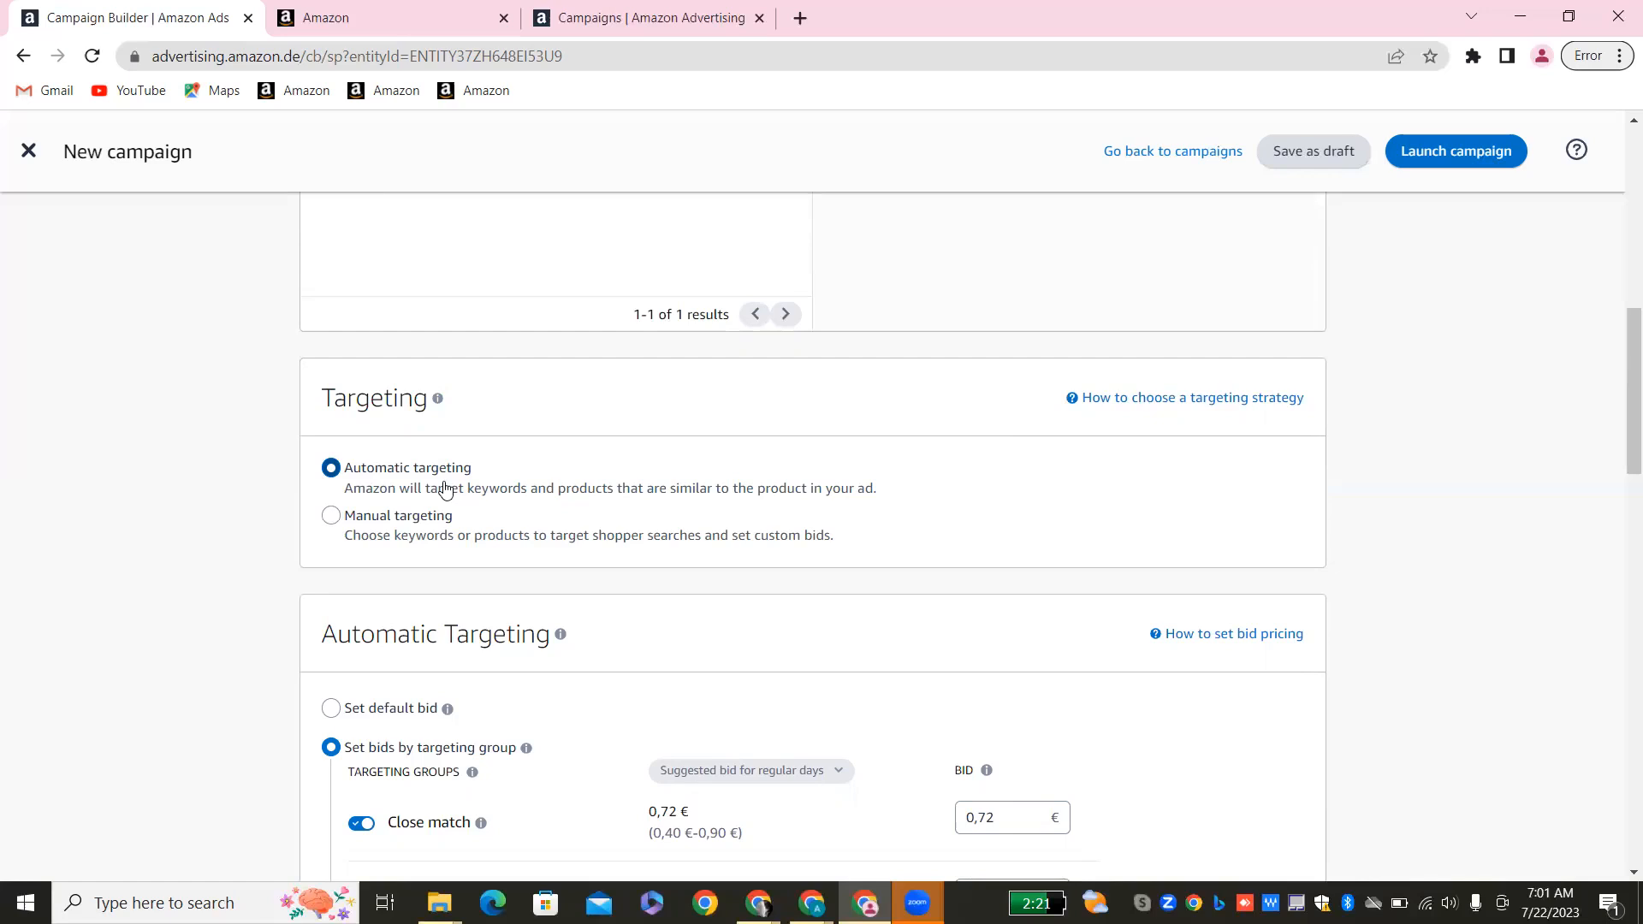
left_click(331, 709)
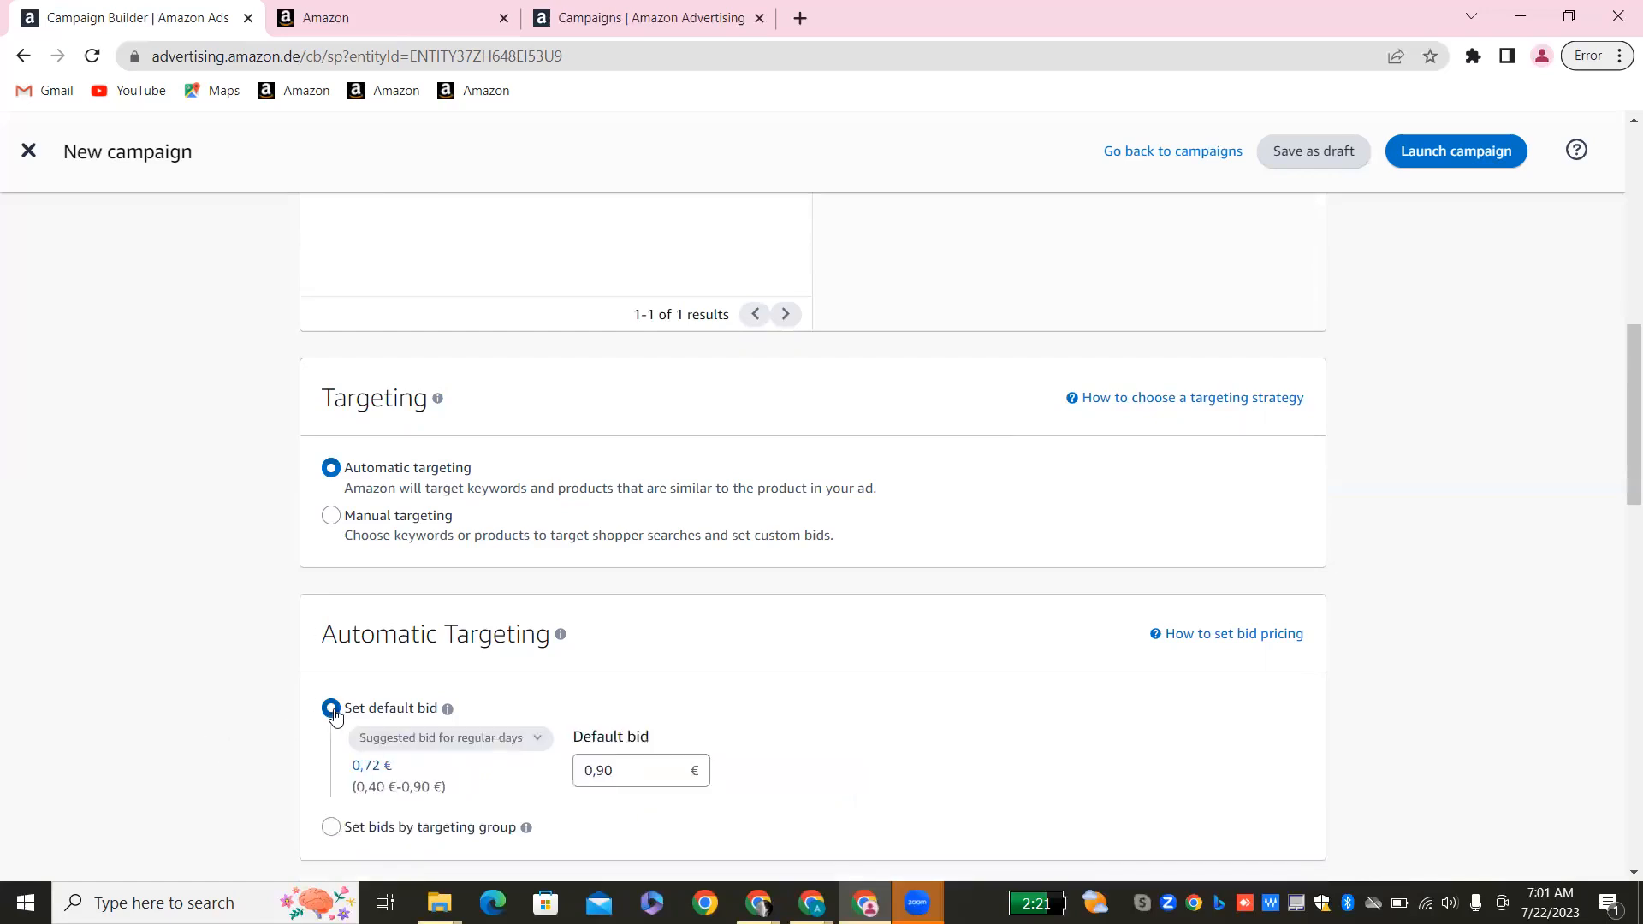
scroll(251, 723, "down", 2)
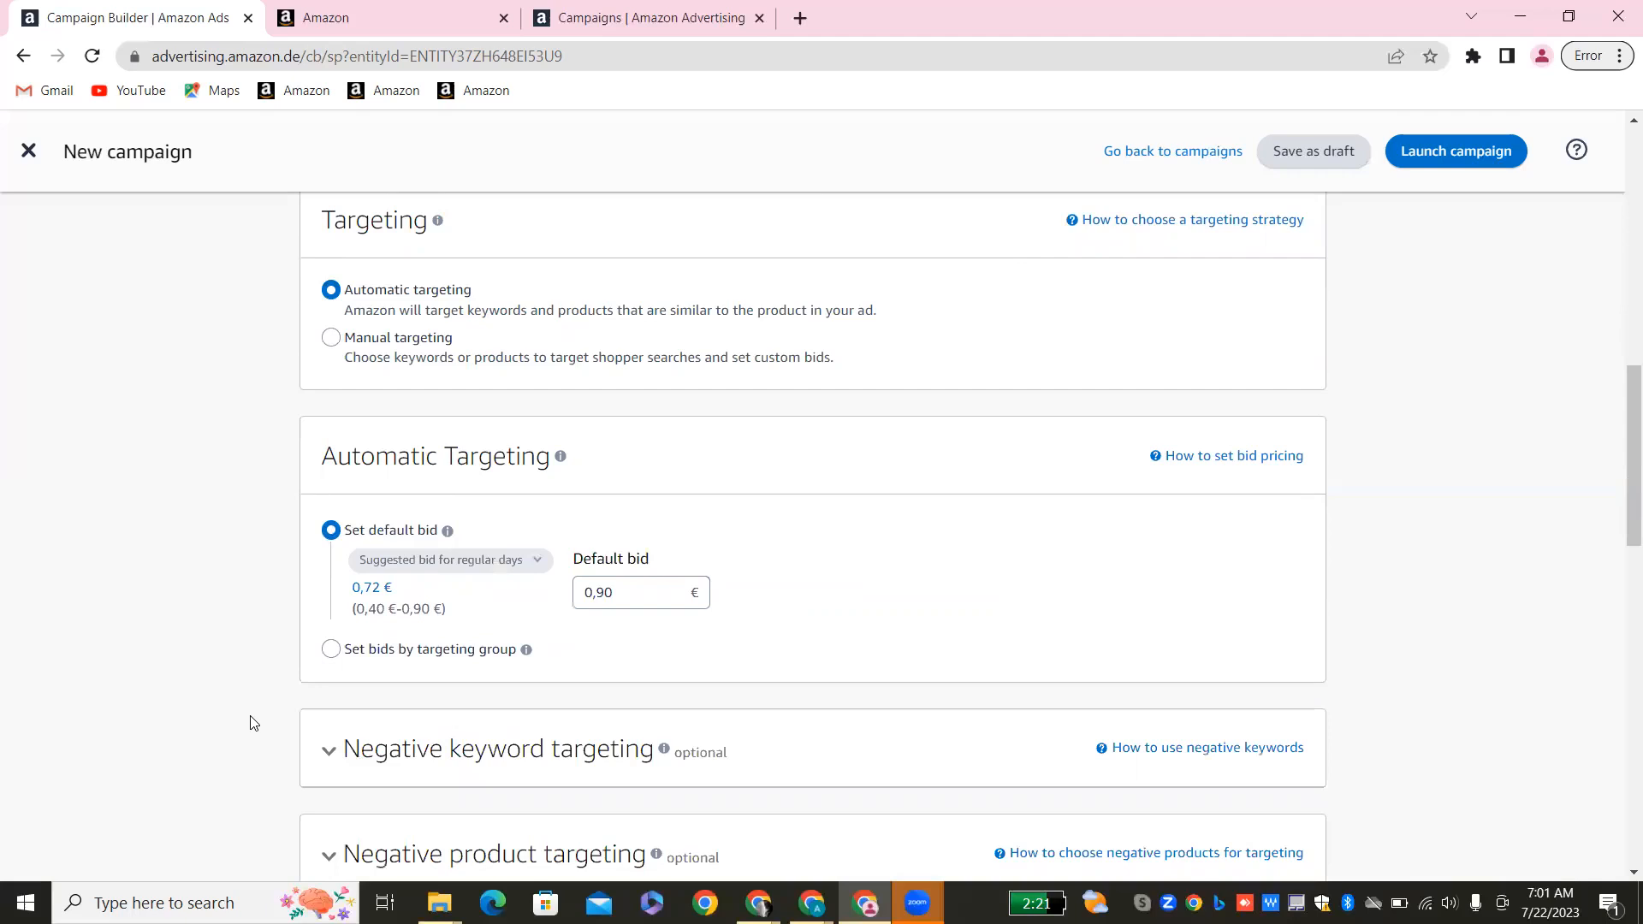
left_click(332, 651)
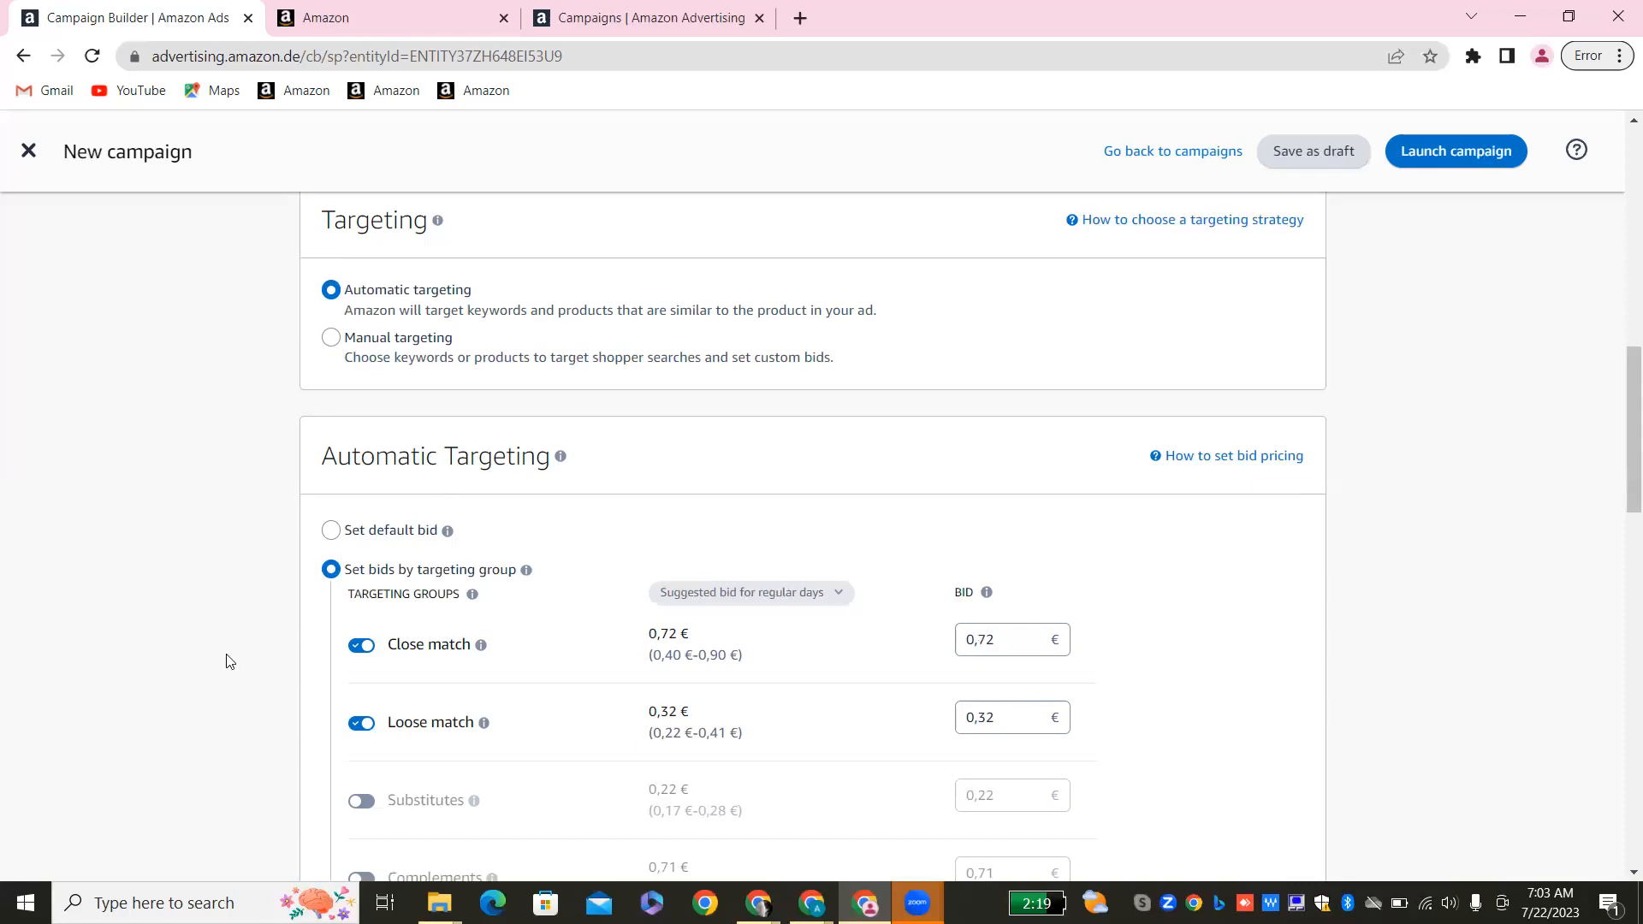
Try the down-only and fixed bidding strategies, and return the campaign to Dynamic bids - up and down.
scroll(212, 656, "down", 1)
scroll(213, 656, "down", 5)
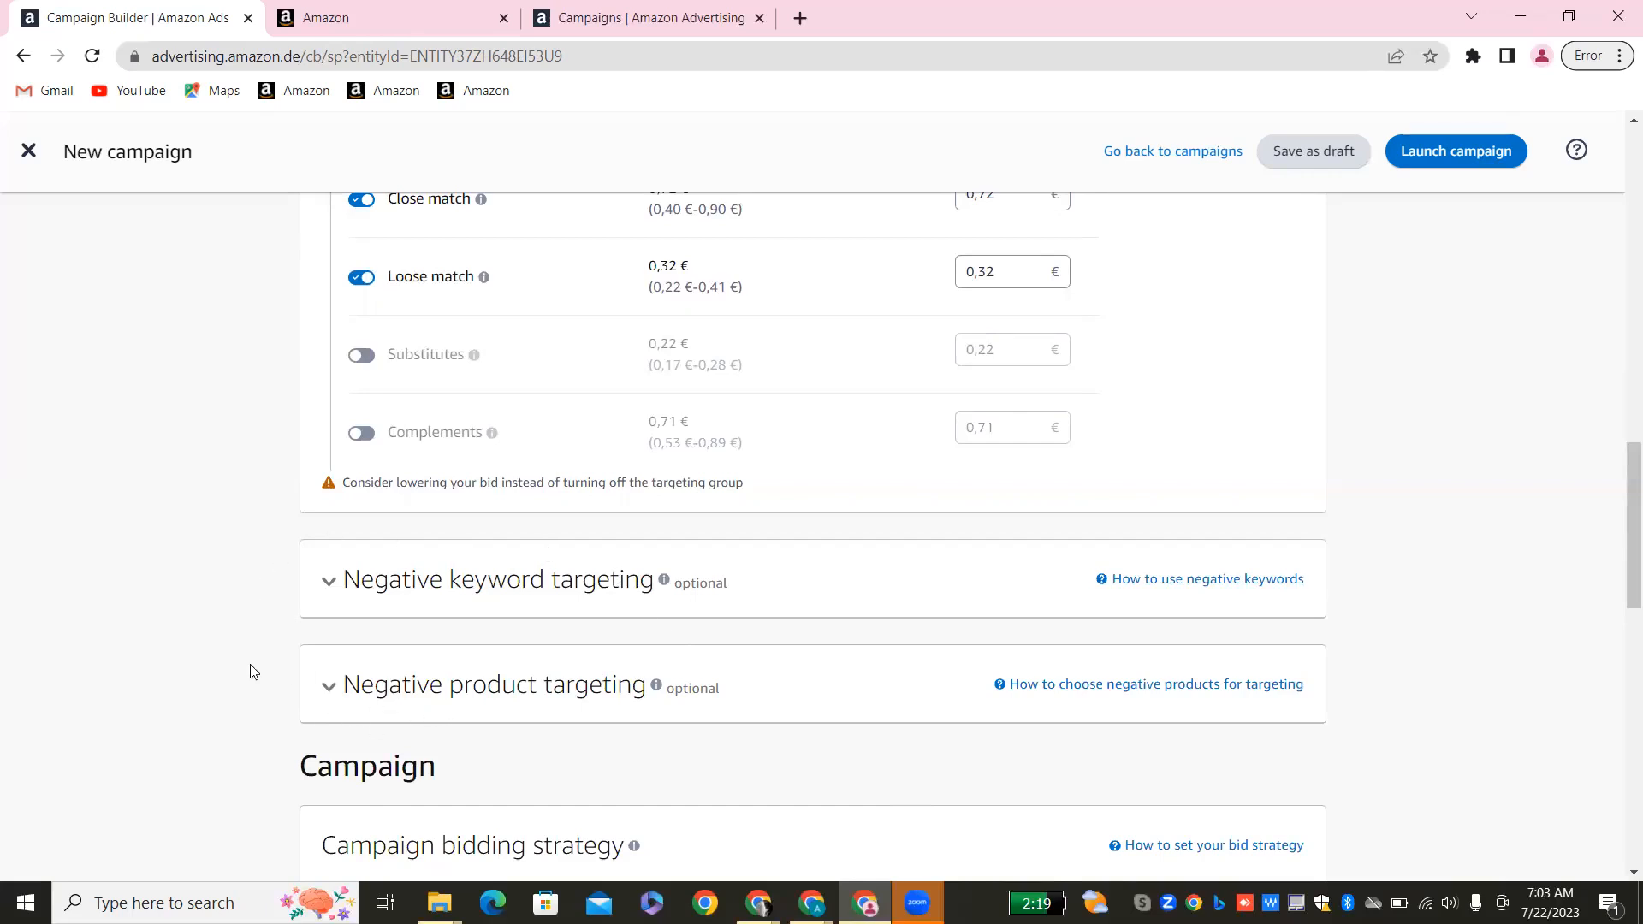
scroll(237, 715, "down", 5)
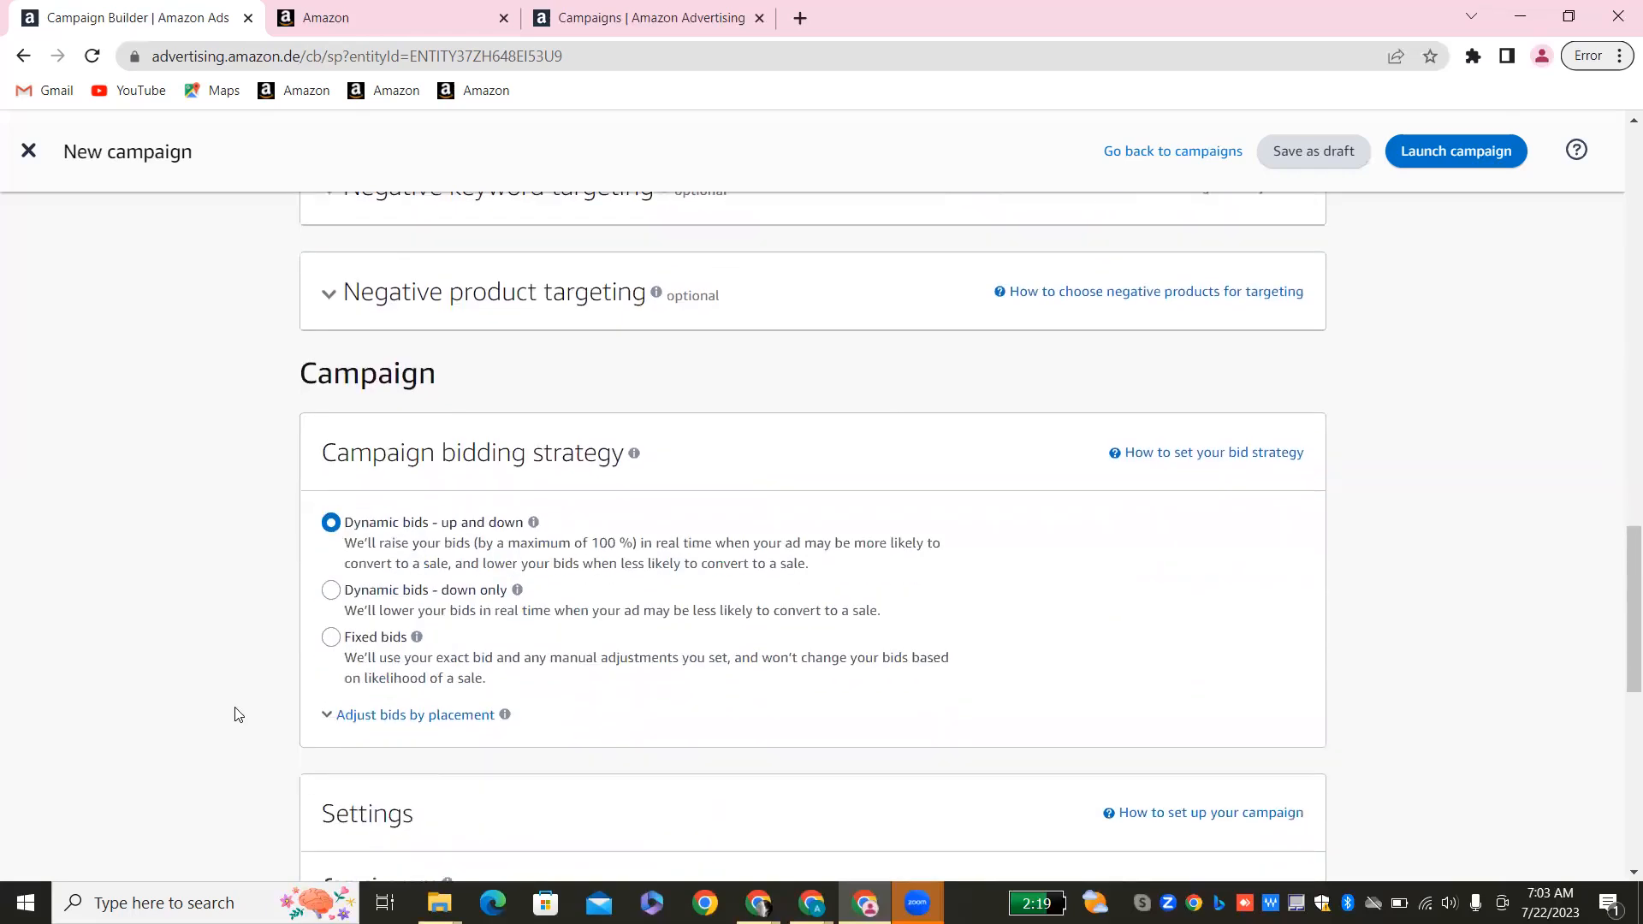
scroll(238, 715, "down", 2)
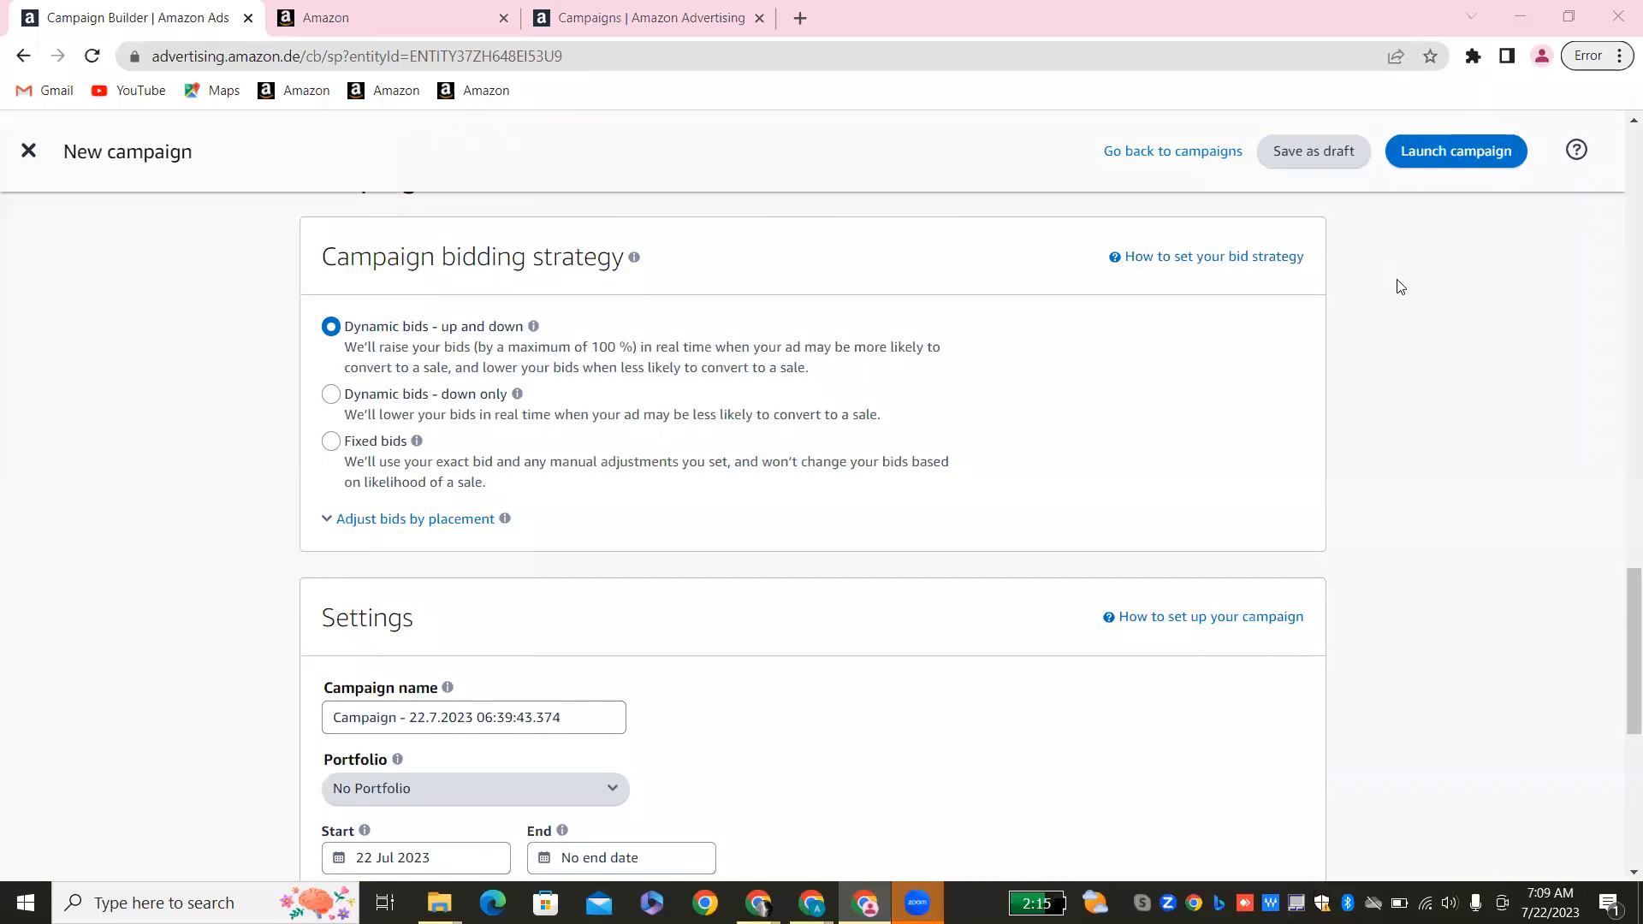
left_click(1400, 287)
left_click(332, 396)
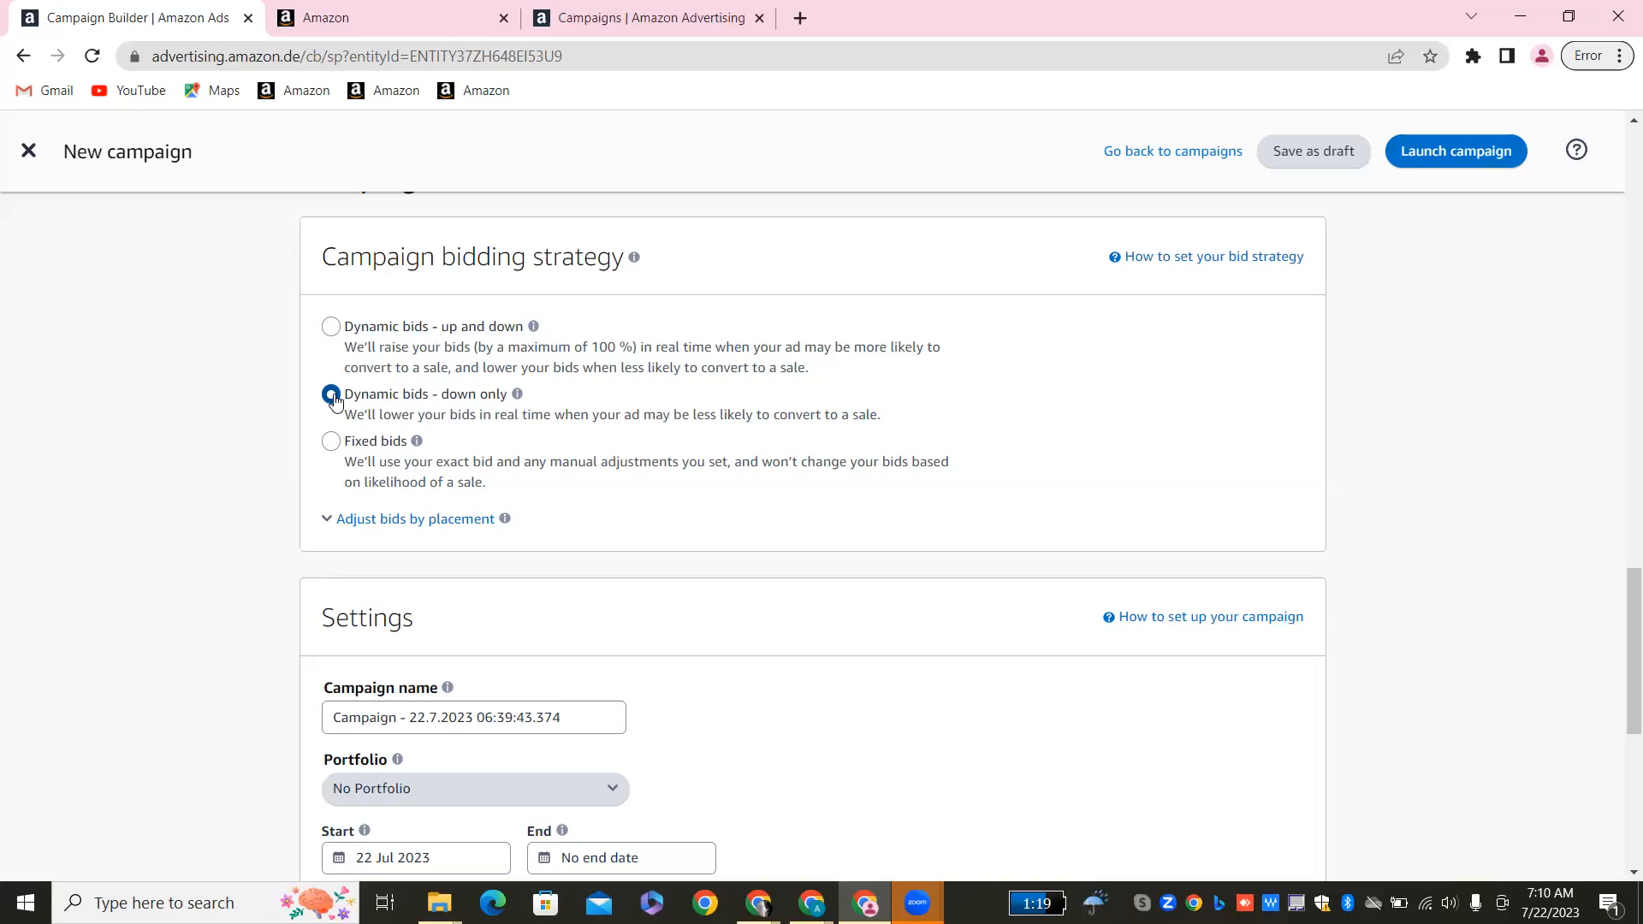
left_click(332, 395)
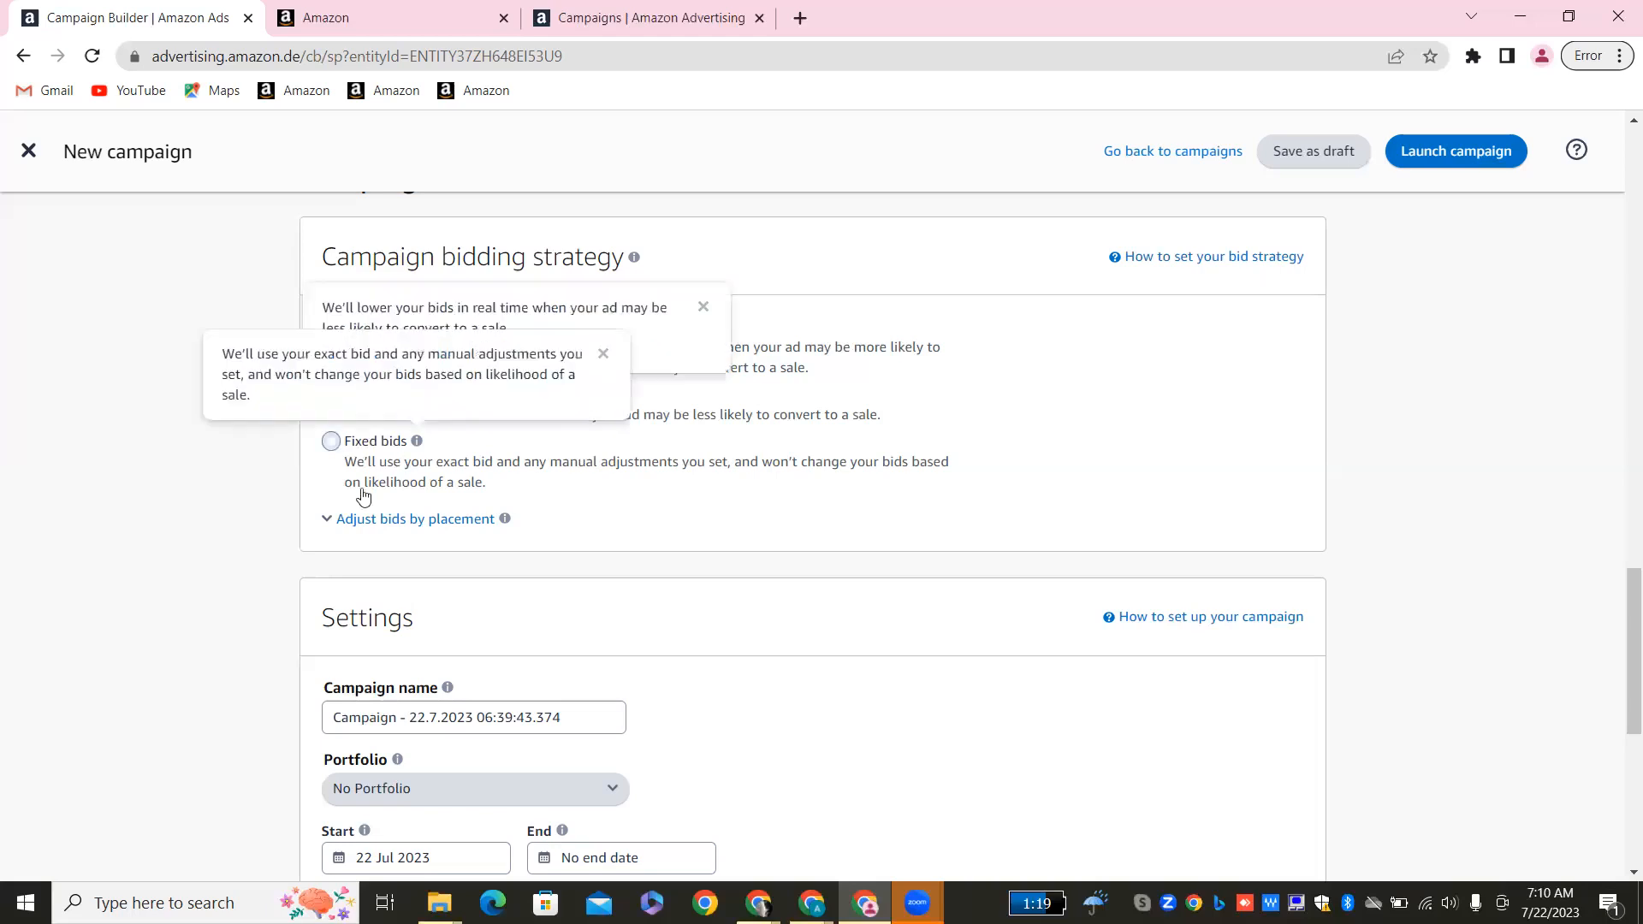
left_click(333, 460)
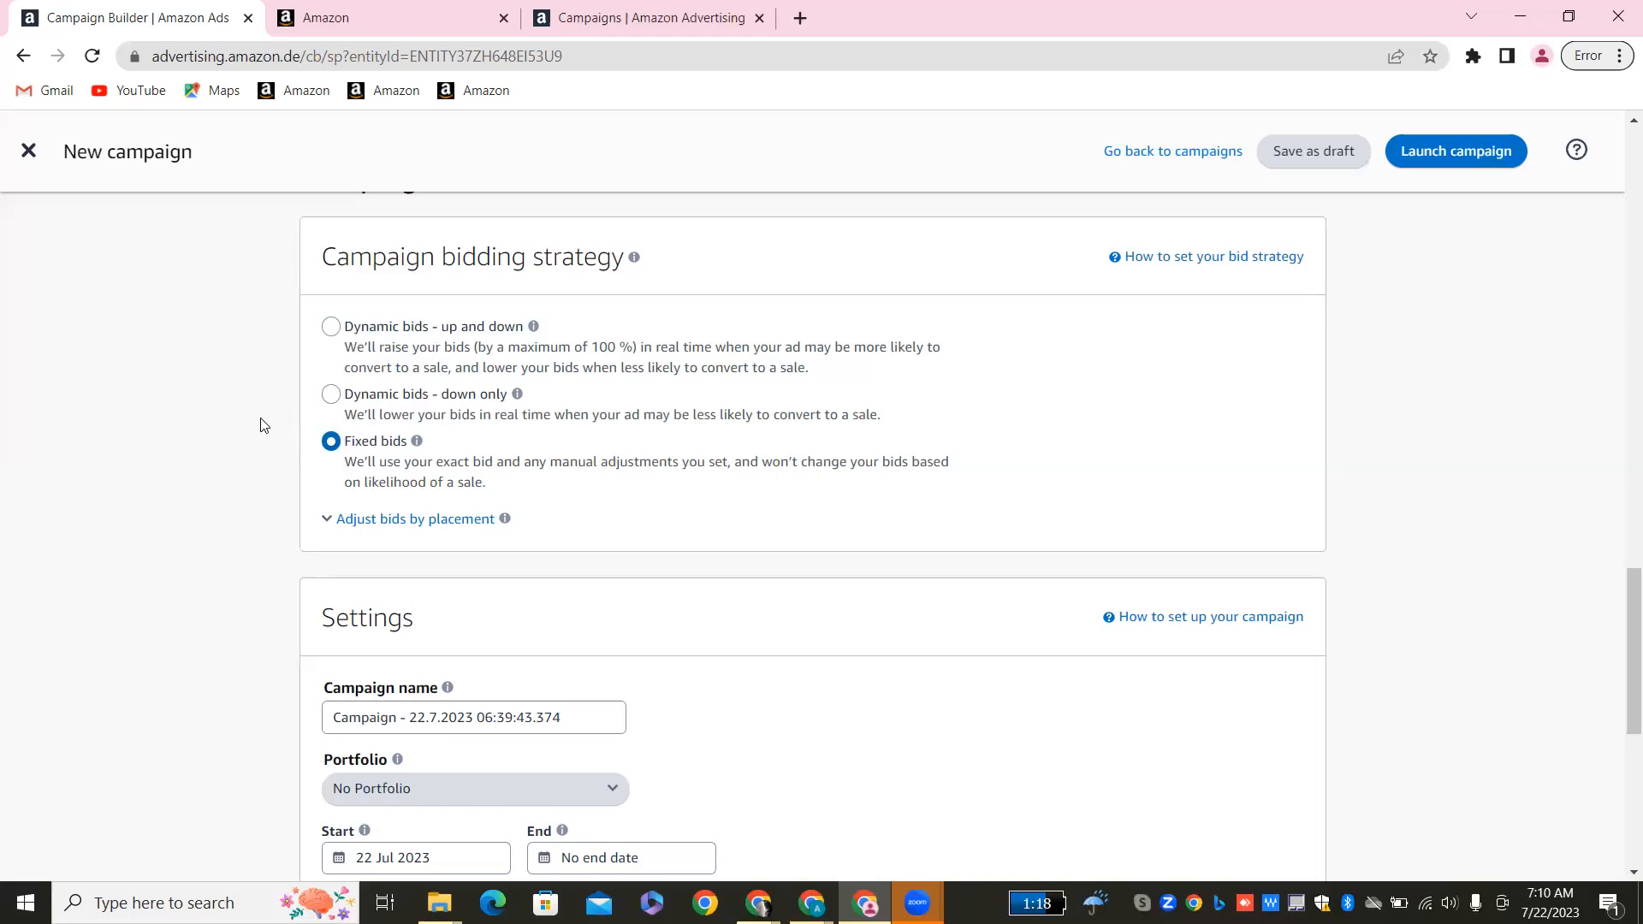
left_click(331, 326)
left_click(332, 395)
left_click(335, 342)
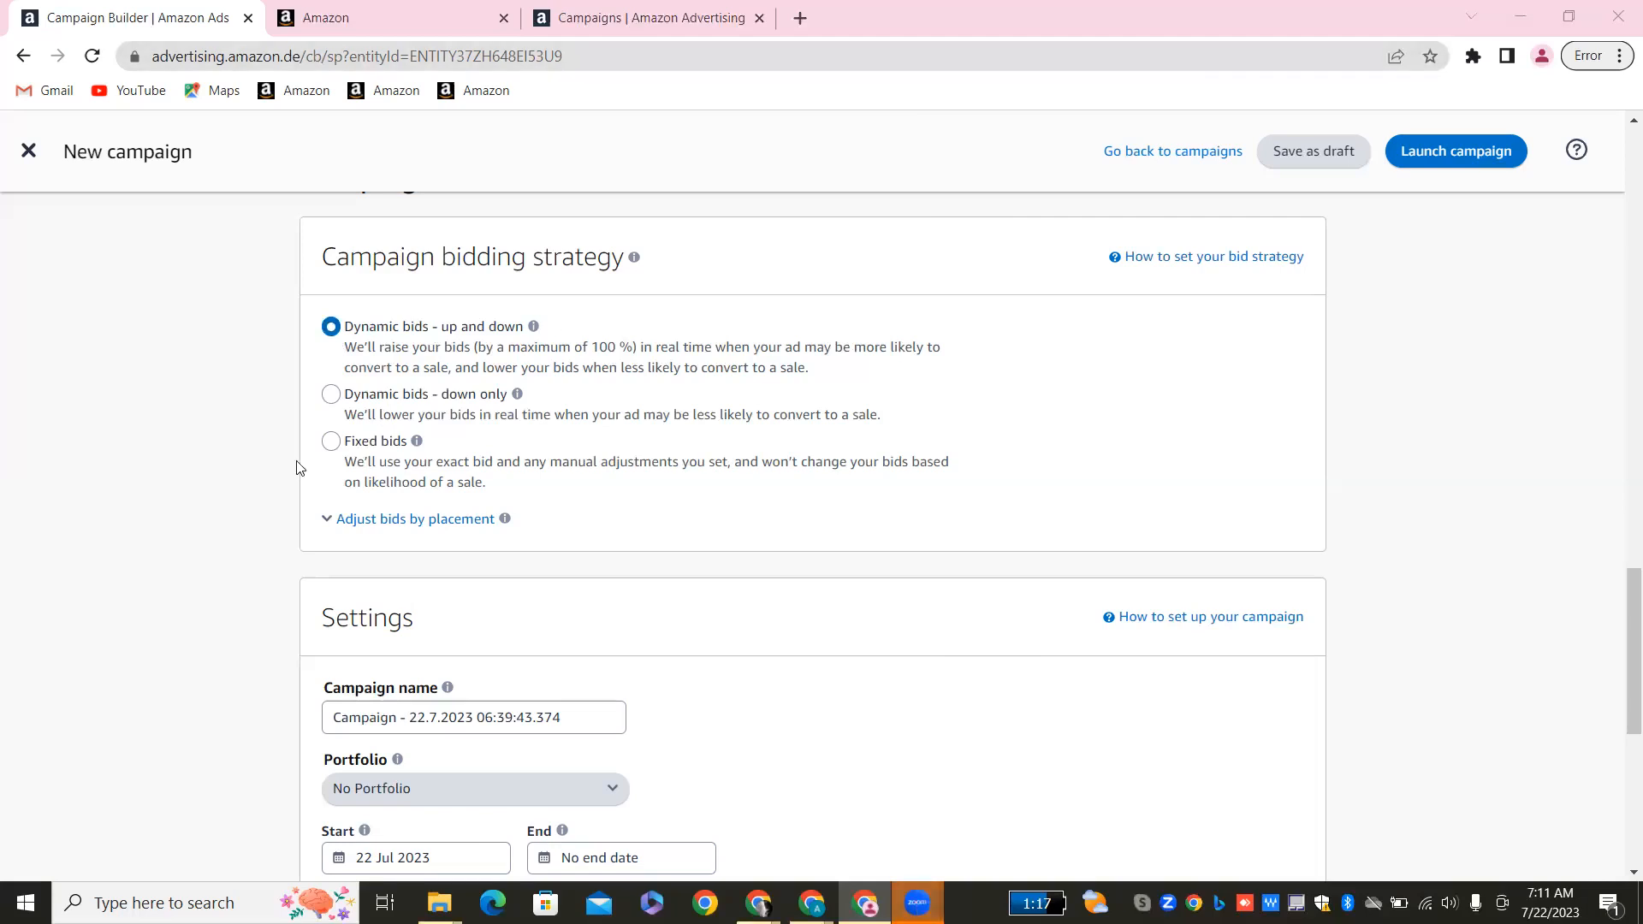
Review the campaign settings and the available portfolios, leaving the portfolio choice without a selection.
scroll(218, 456, "down", 7)
scroll(219, 456, "up", 6)
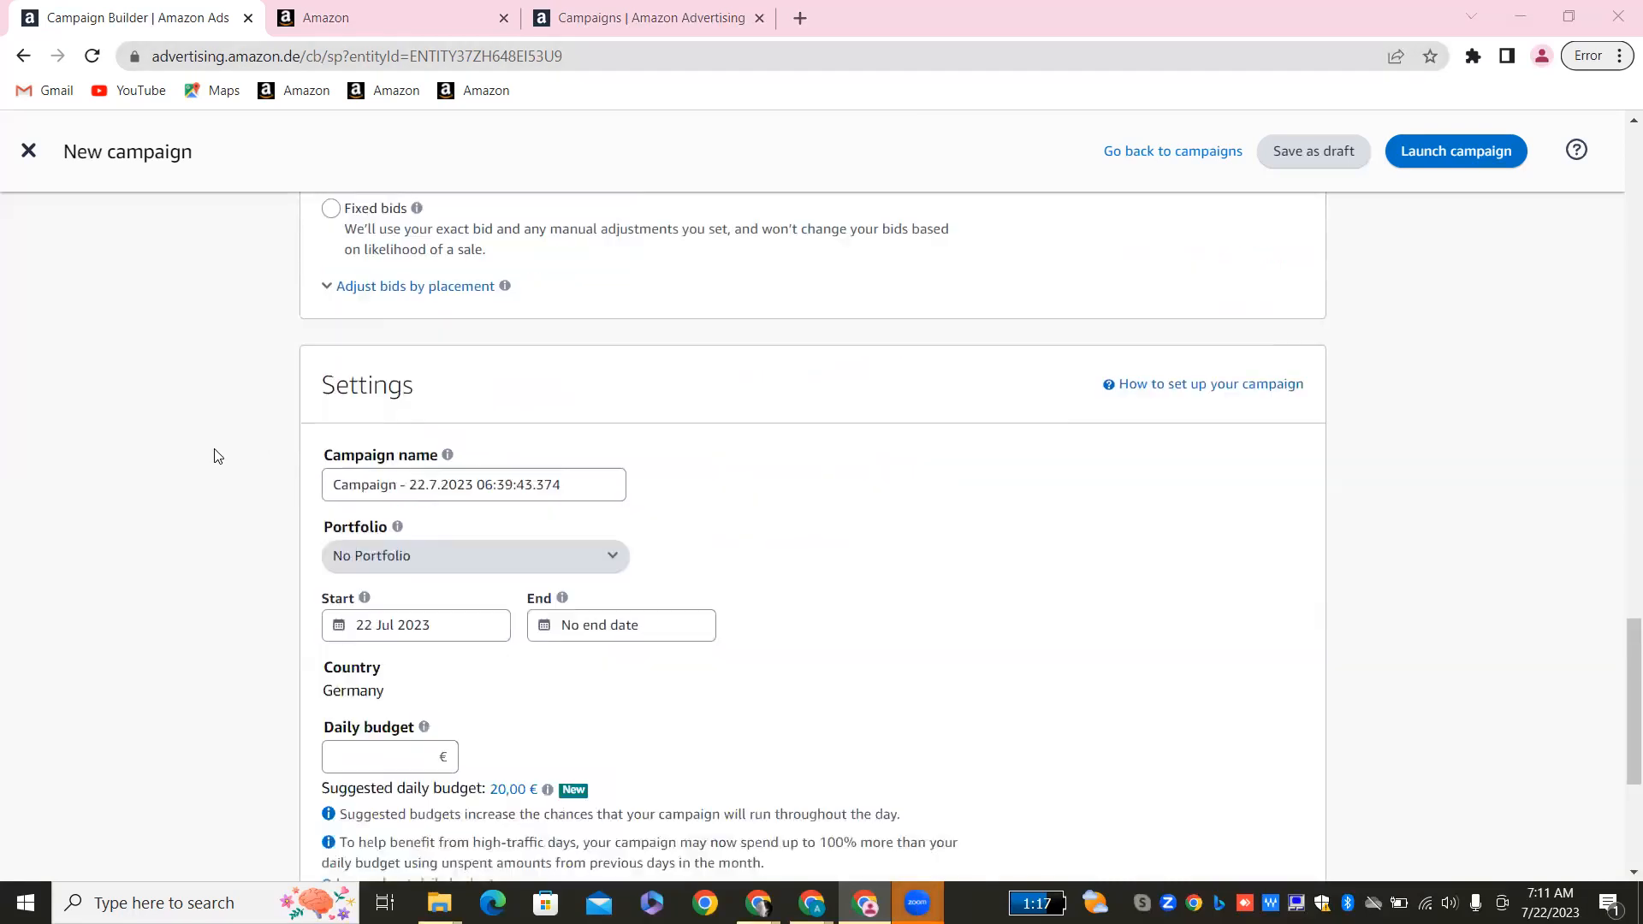
scroll(218, 456, "down", 6)
scroll(219, 456, "up", 2)
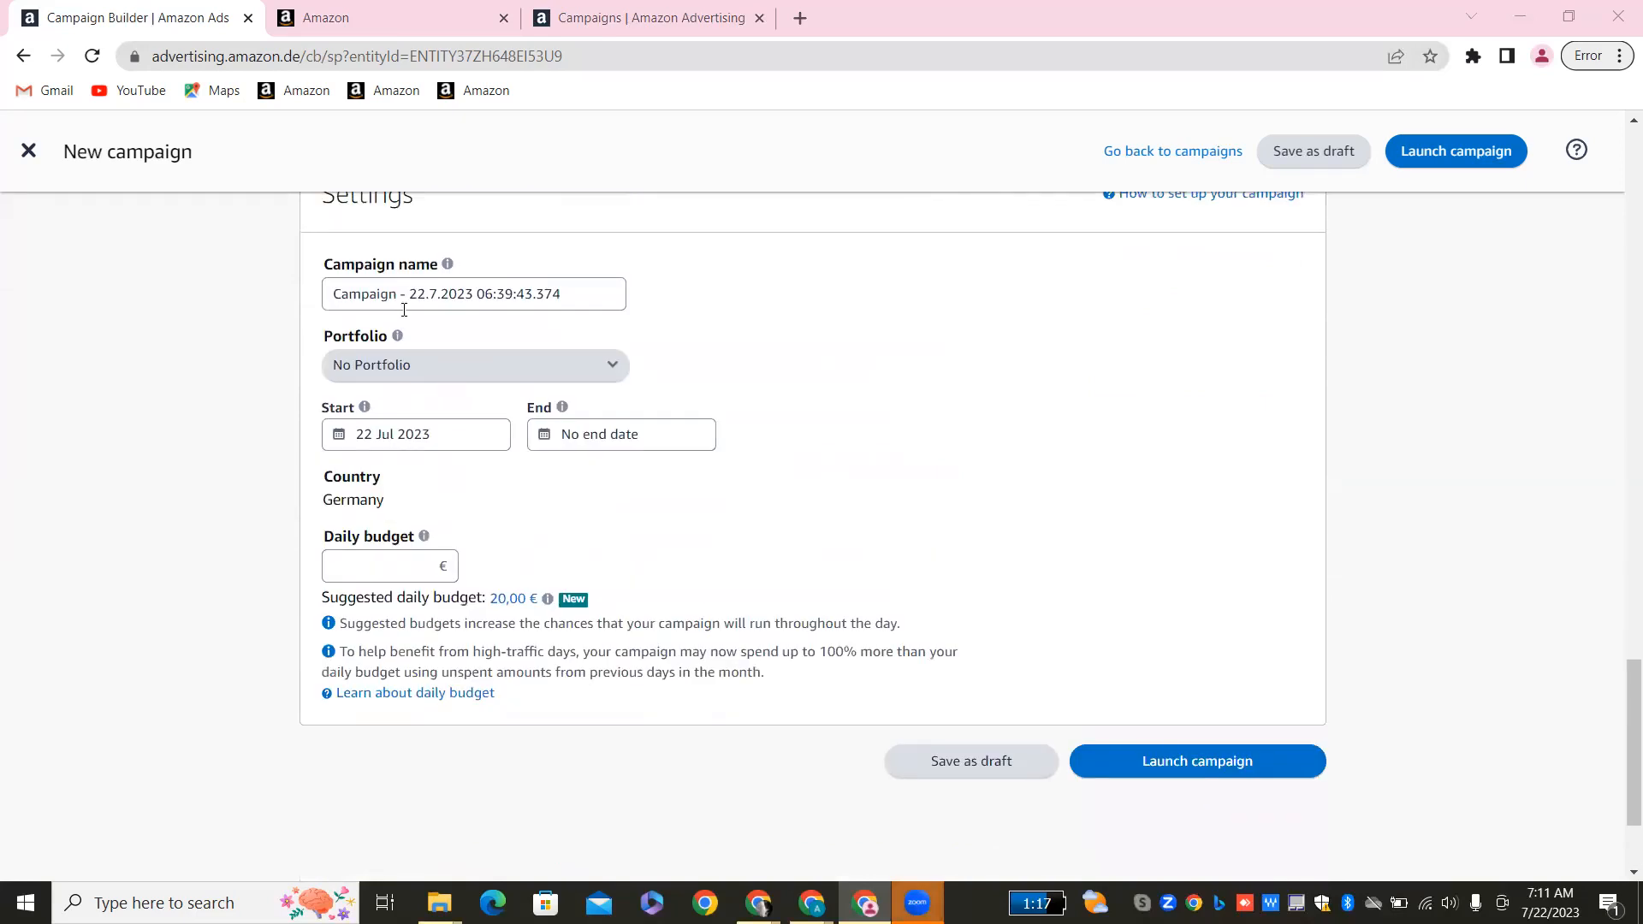
left_click(598, 365)
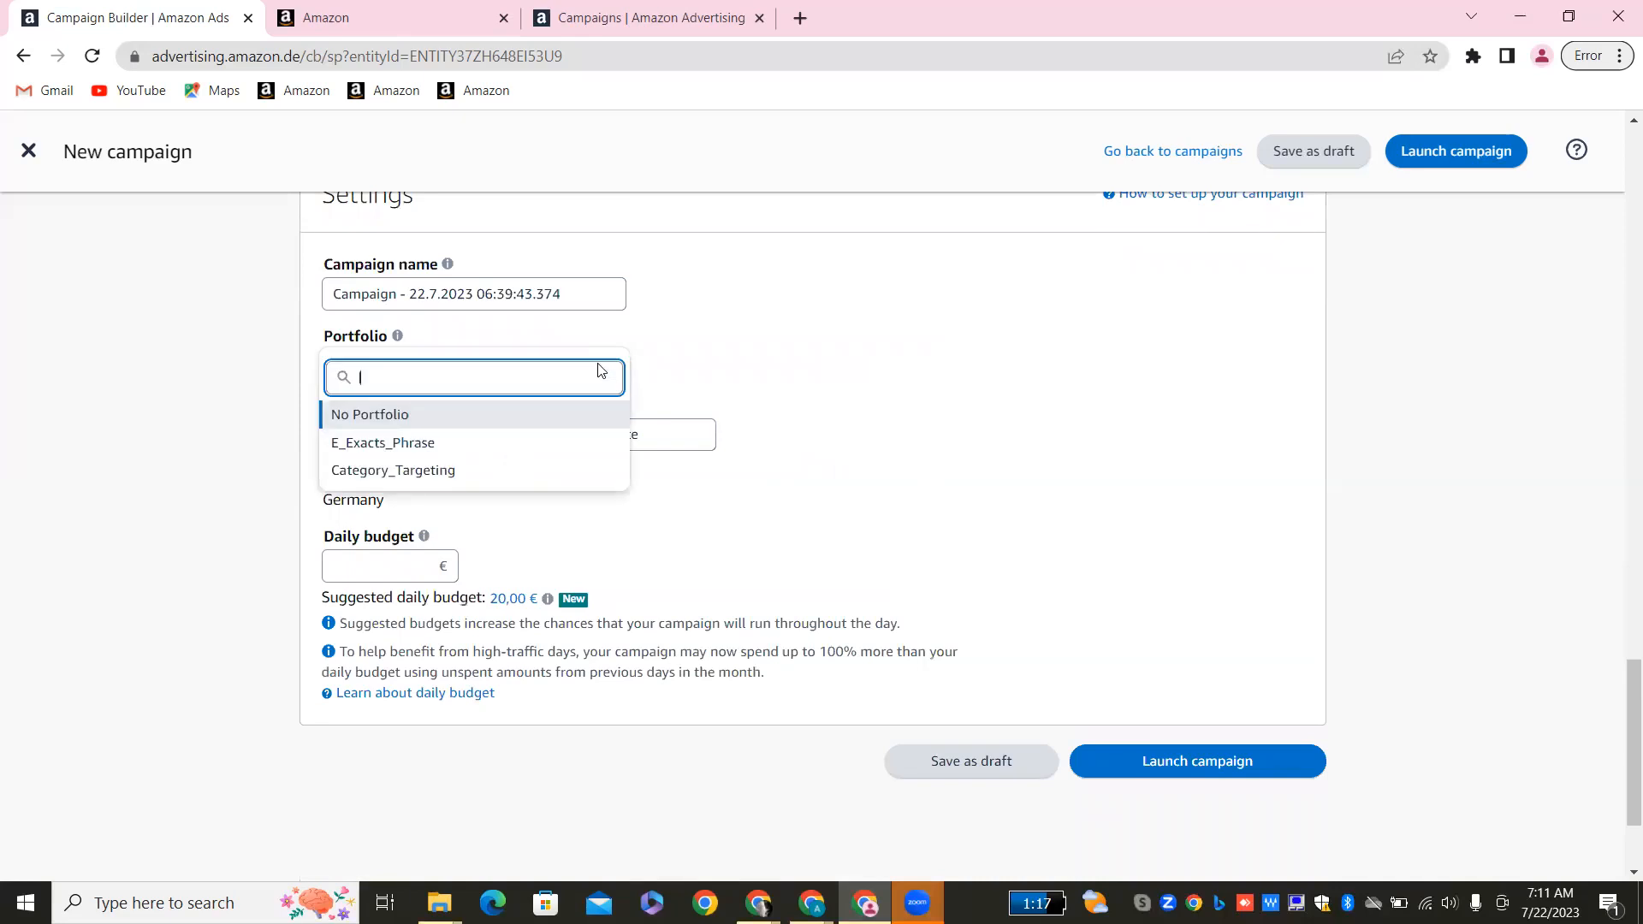
left_click(248, 451)
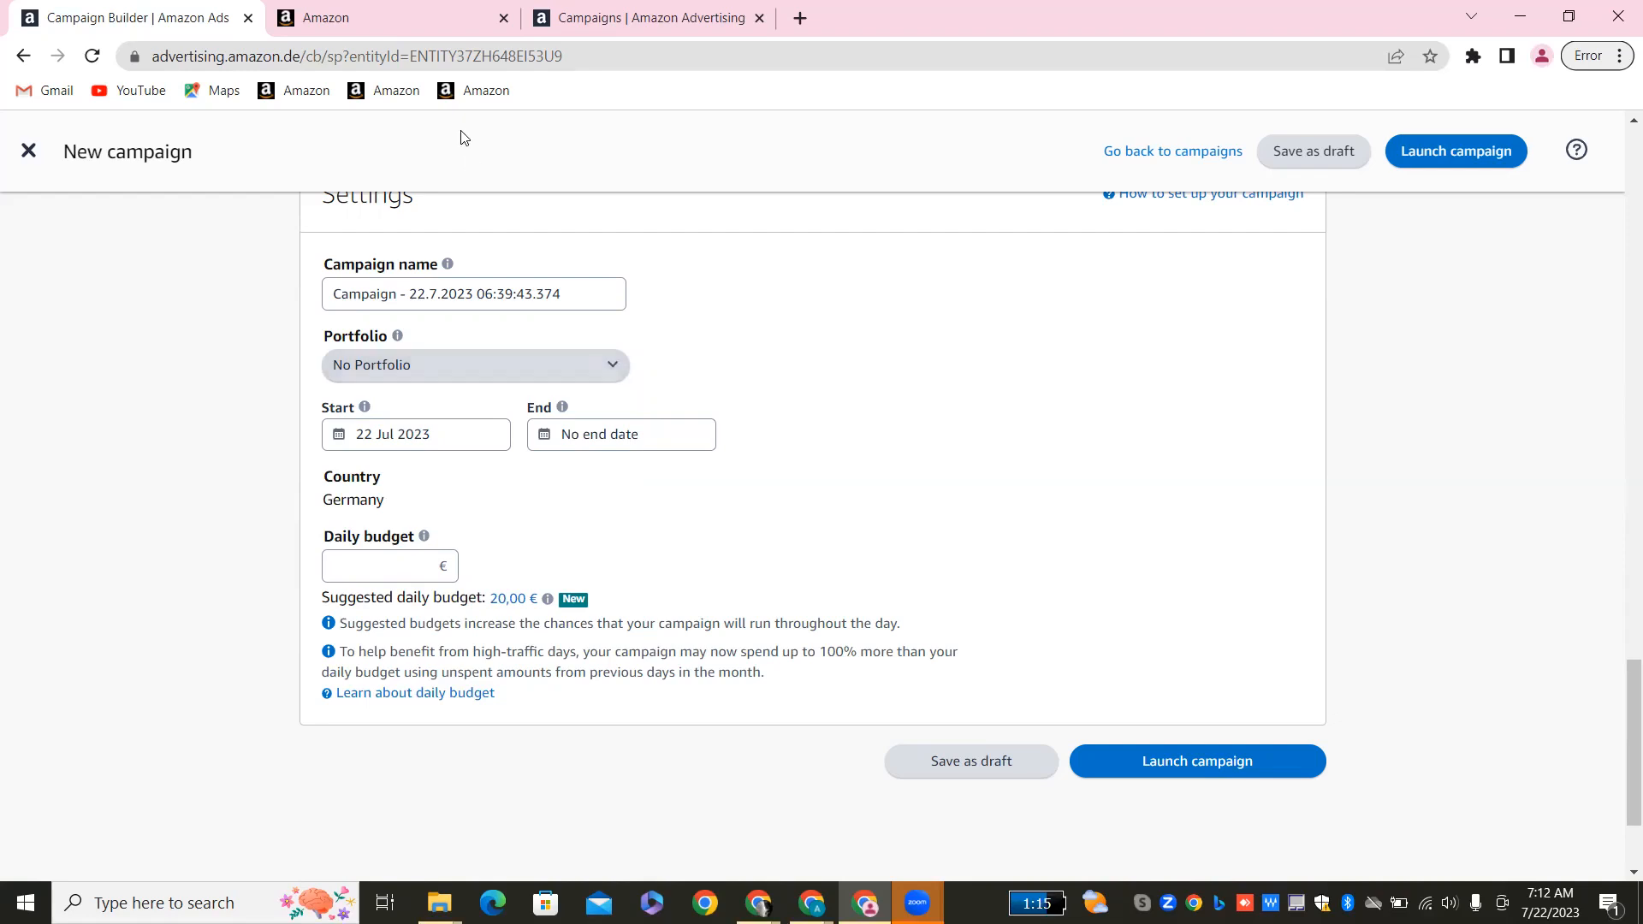
View the Seller Central FBA dashboard and the campaign manager overview, and return to the new campaign form.
left_click(302, 23)
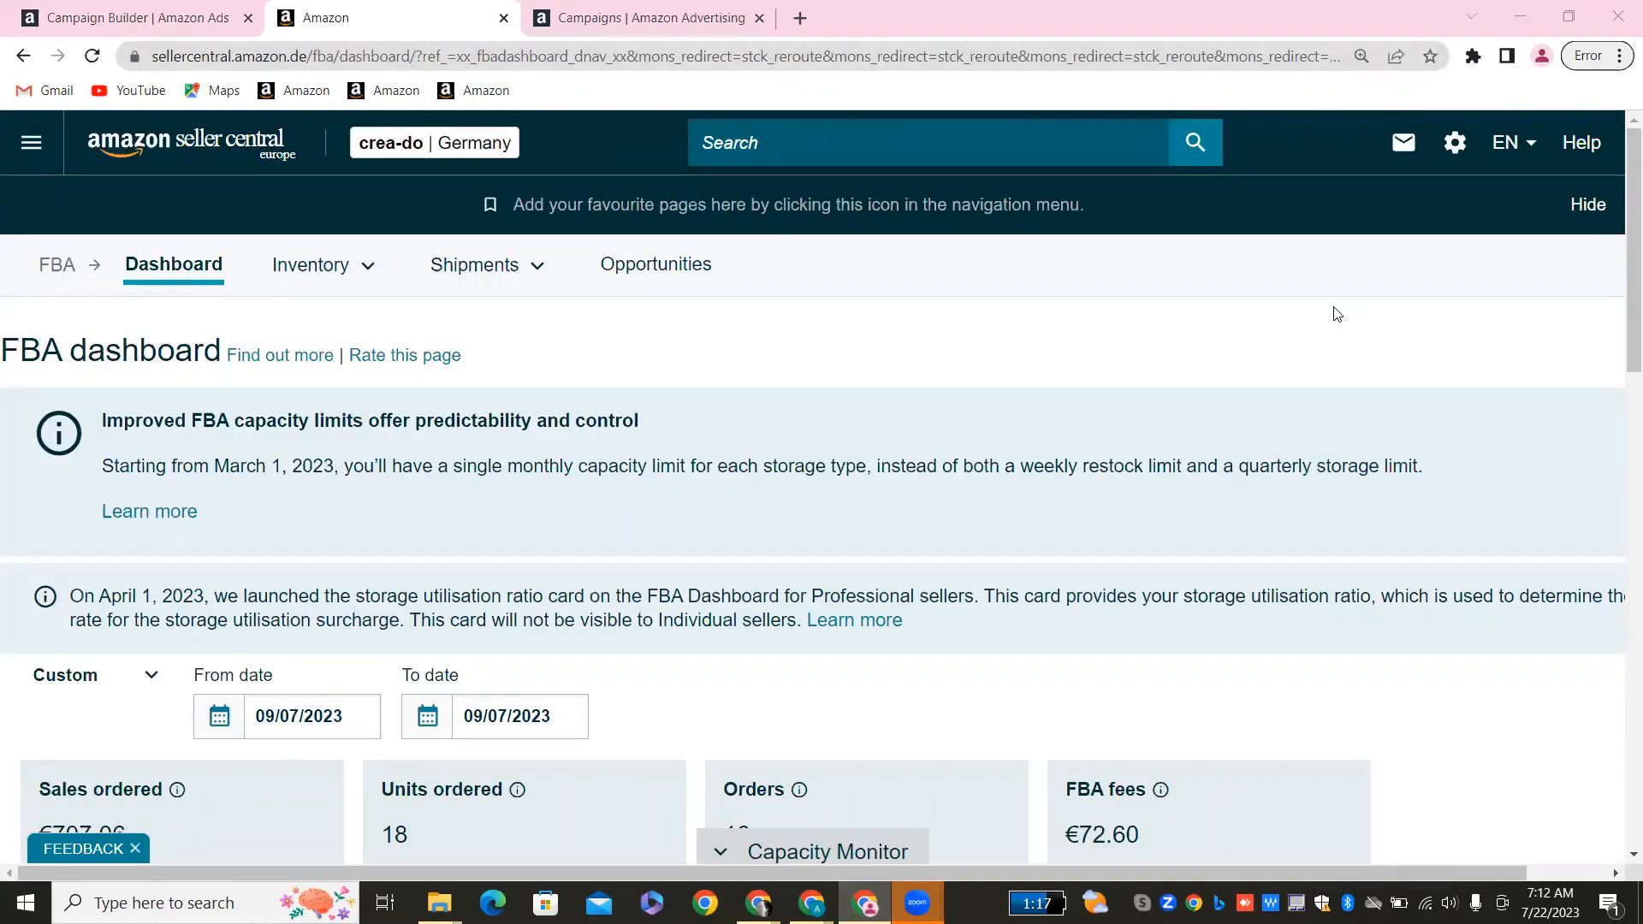
left_click(666, 19)
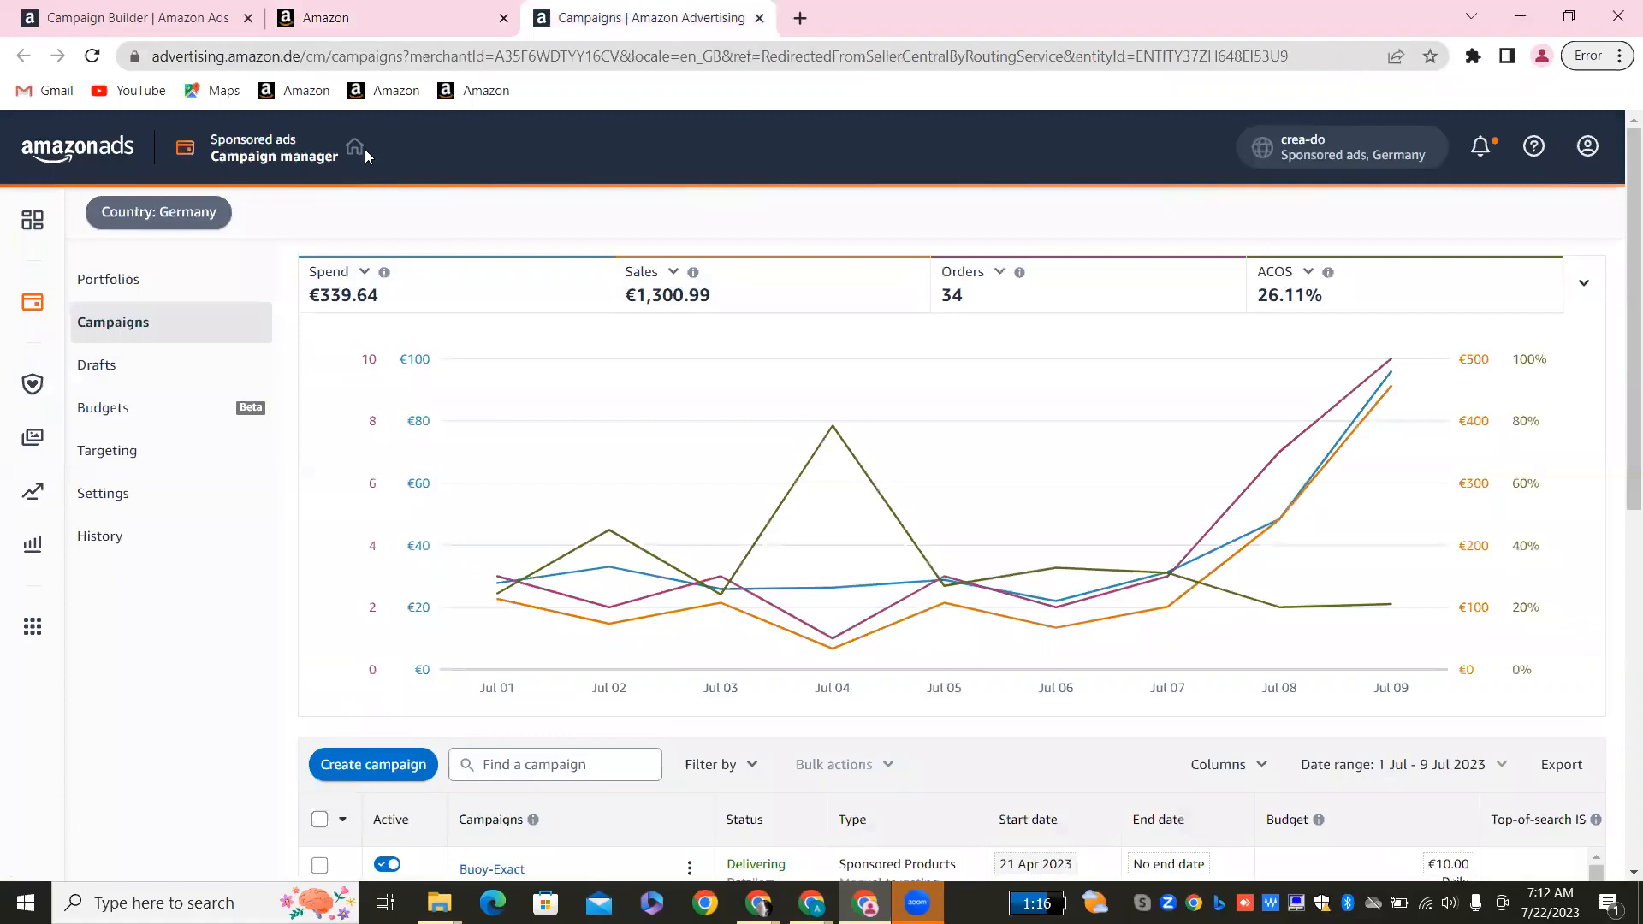
left_click(136, 18)
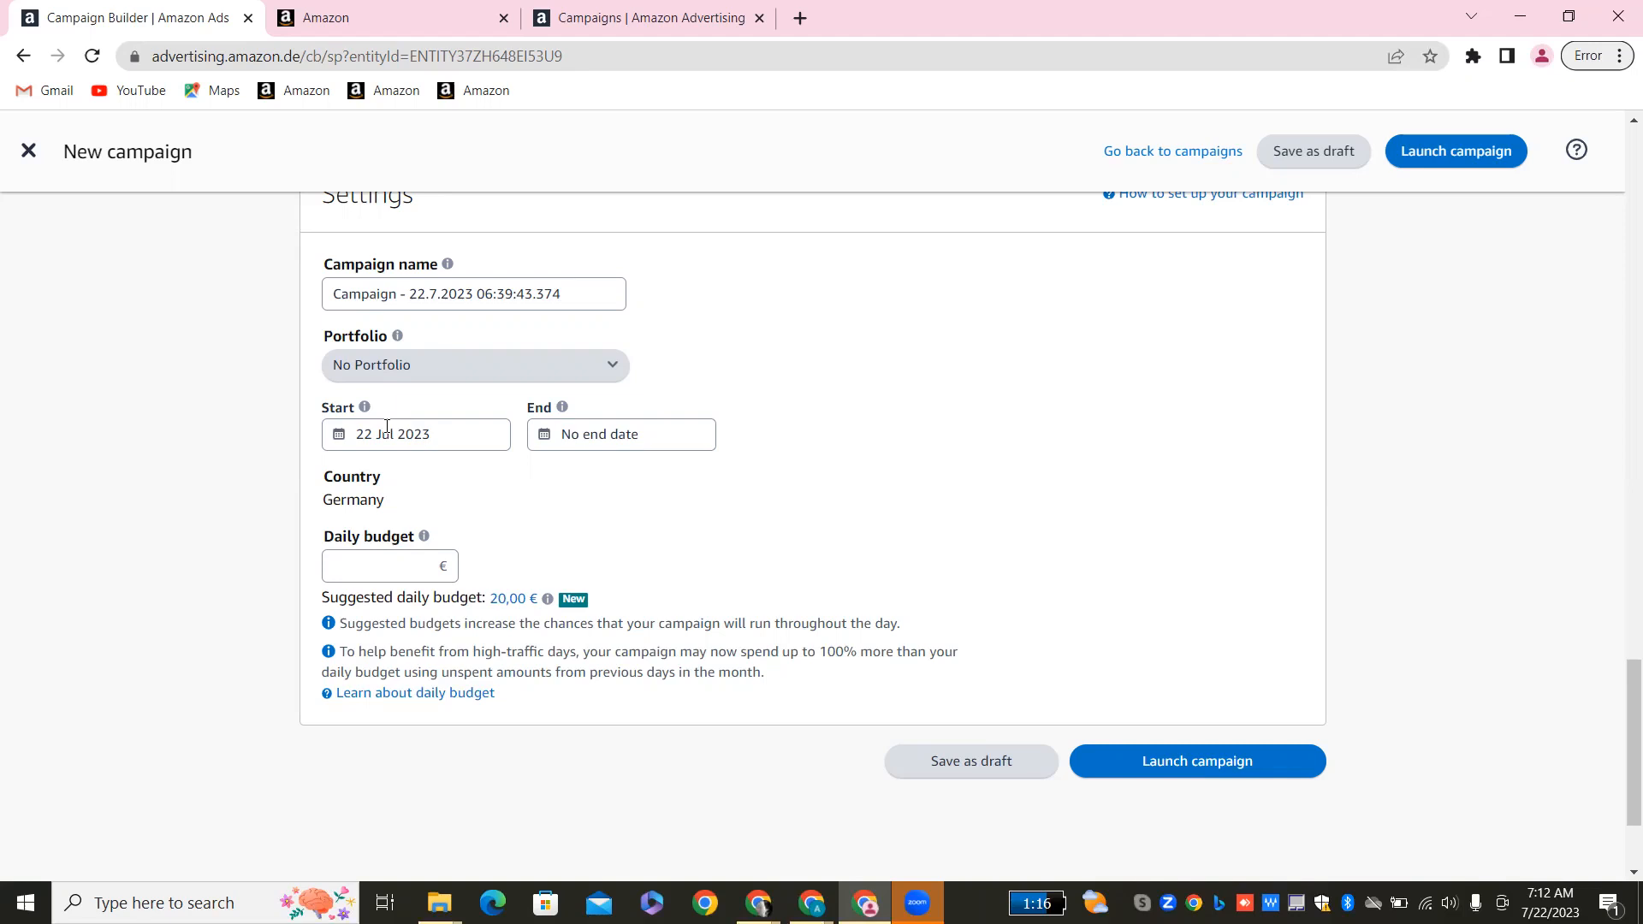
Set the campaign's start date to 29 Jul 2023 and its daily budget to 10 €.
left_click(340, 439)
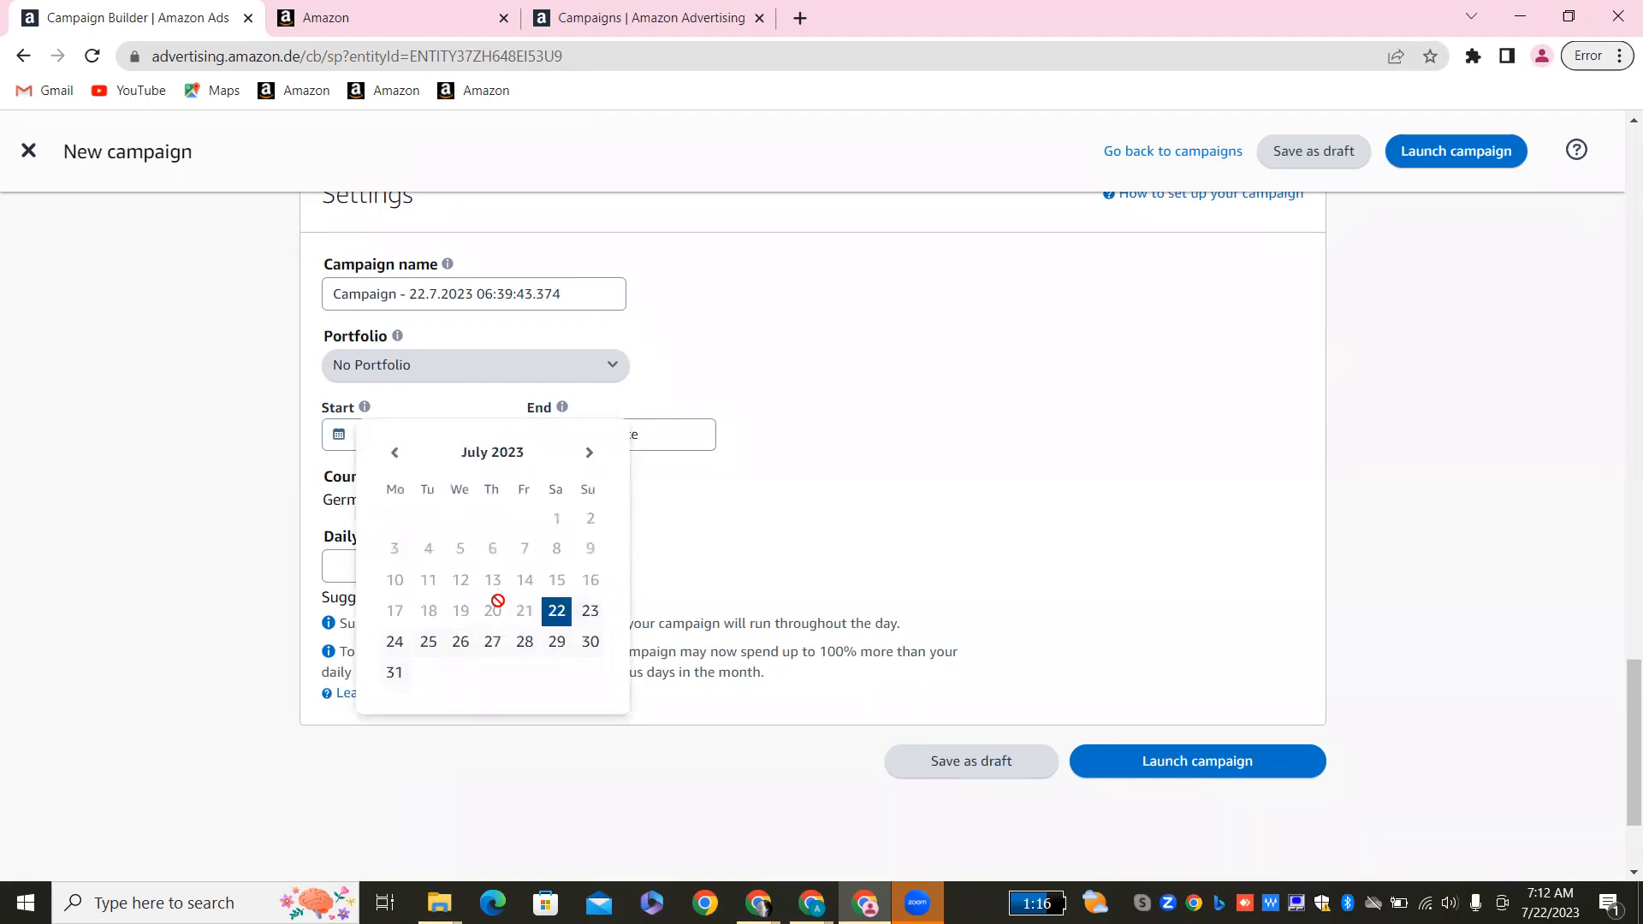
left_click(554, 644)
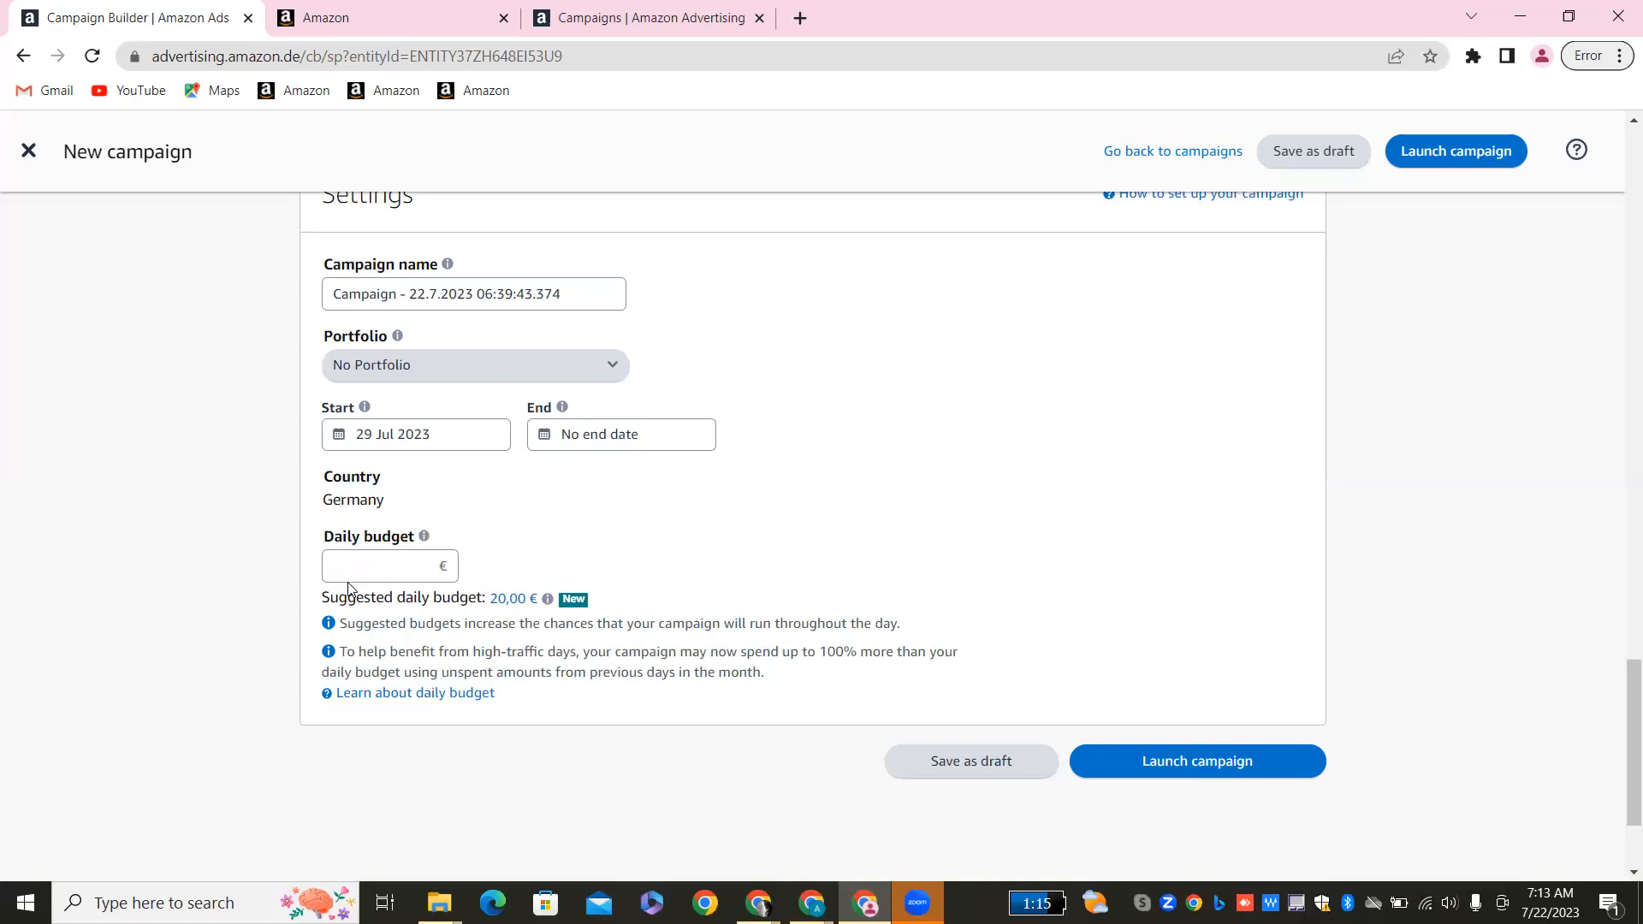
left_click(371, 570)
type("10")
Examine the daily budgets of the existing campaigns in the campaign manager's list.
left_click(623, 24)
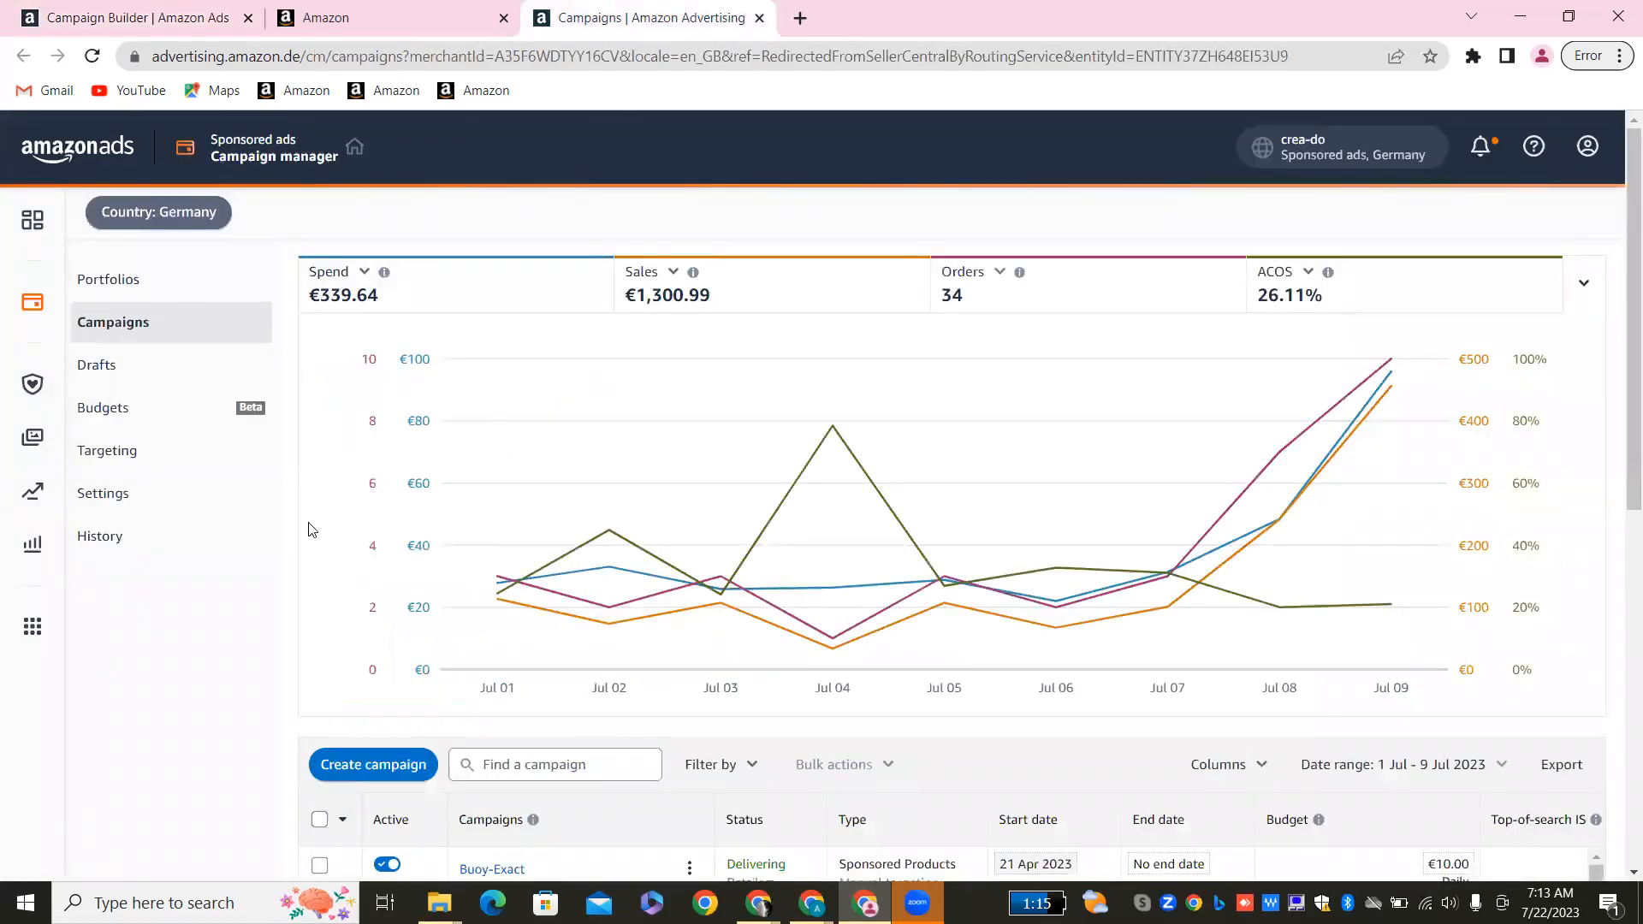
scroll(312, 530, "down", 3)
scroll(311, 530, "down", 1)
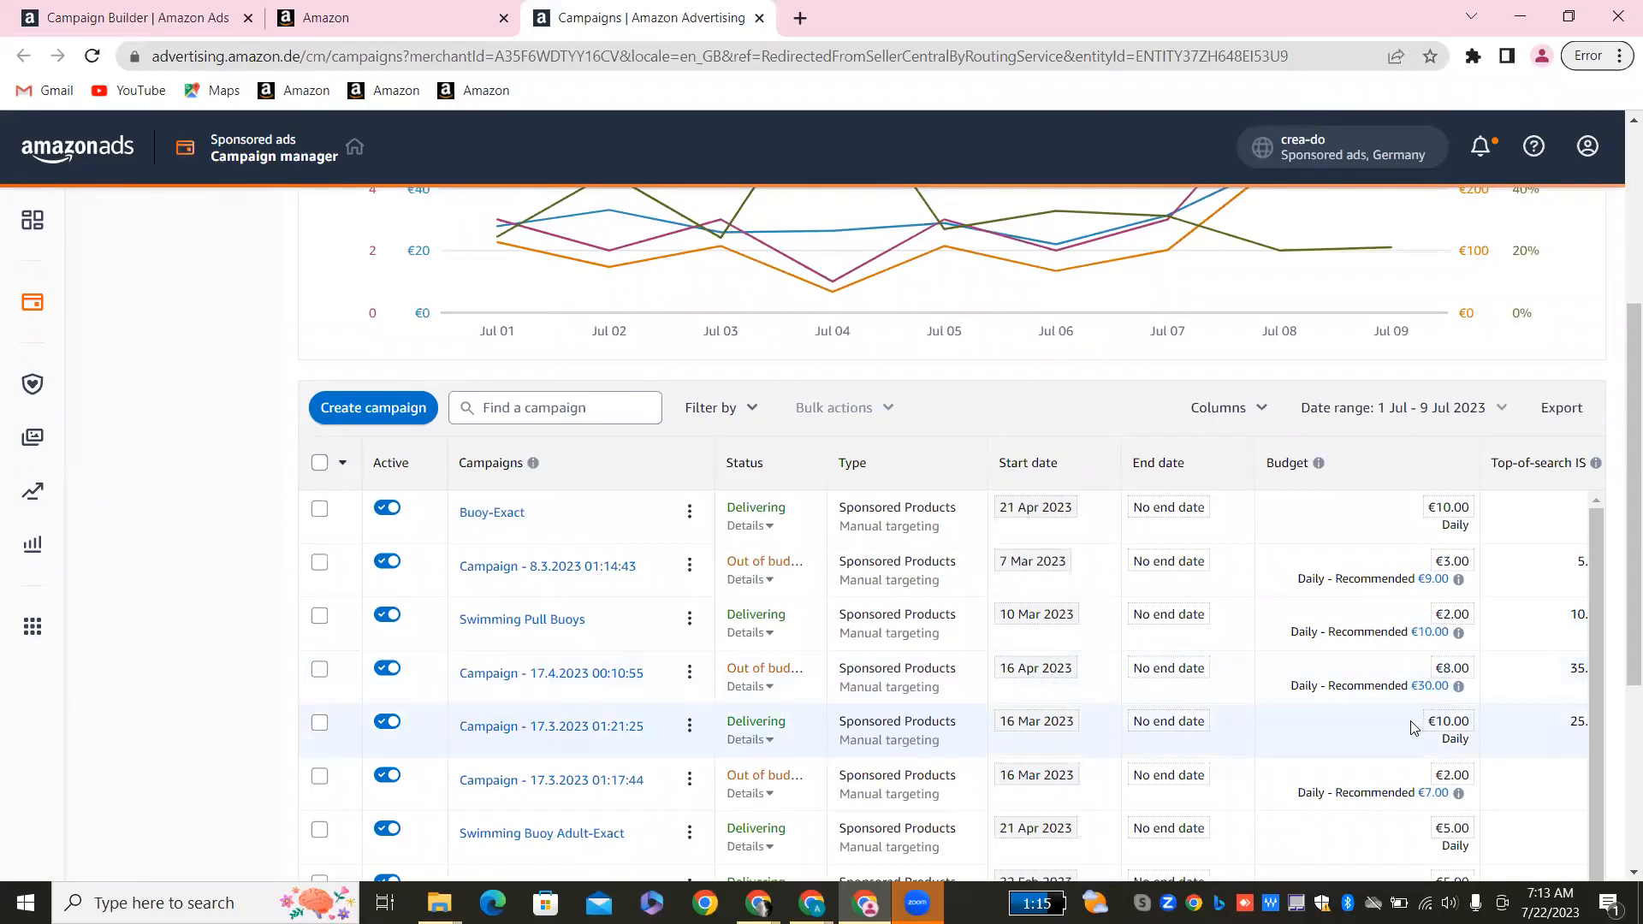
scroll(1412, 727, "down", 1)
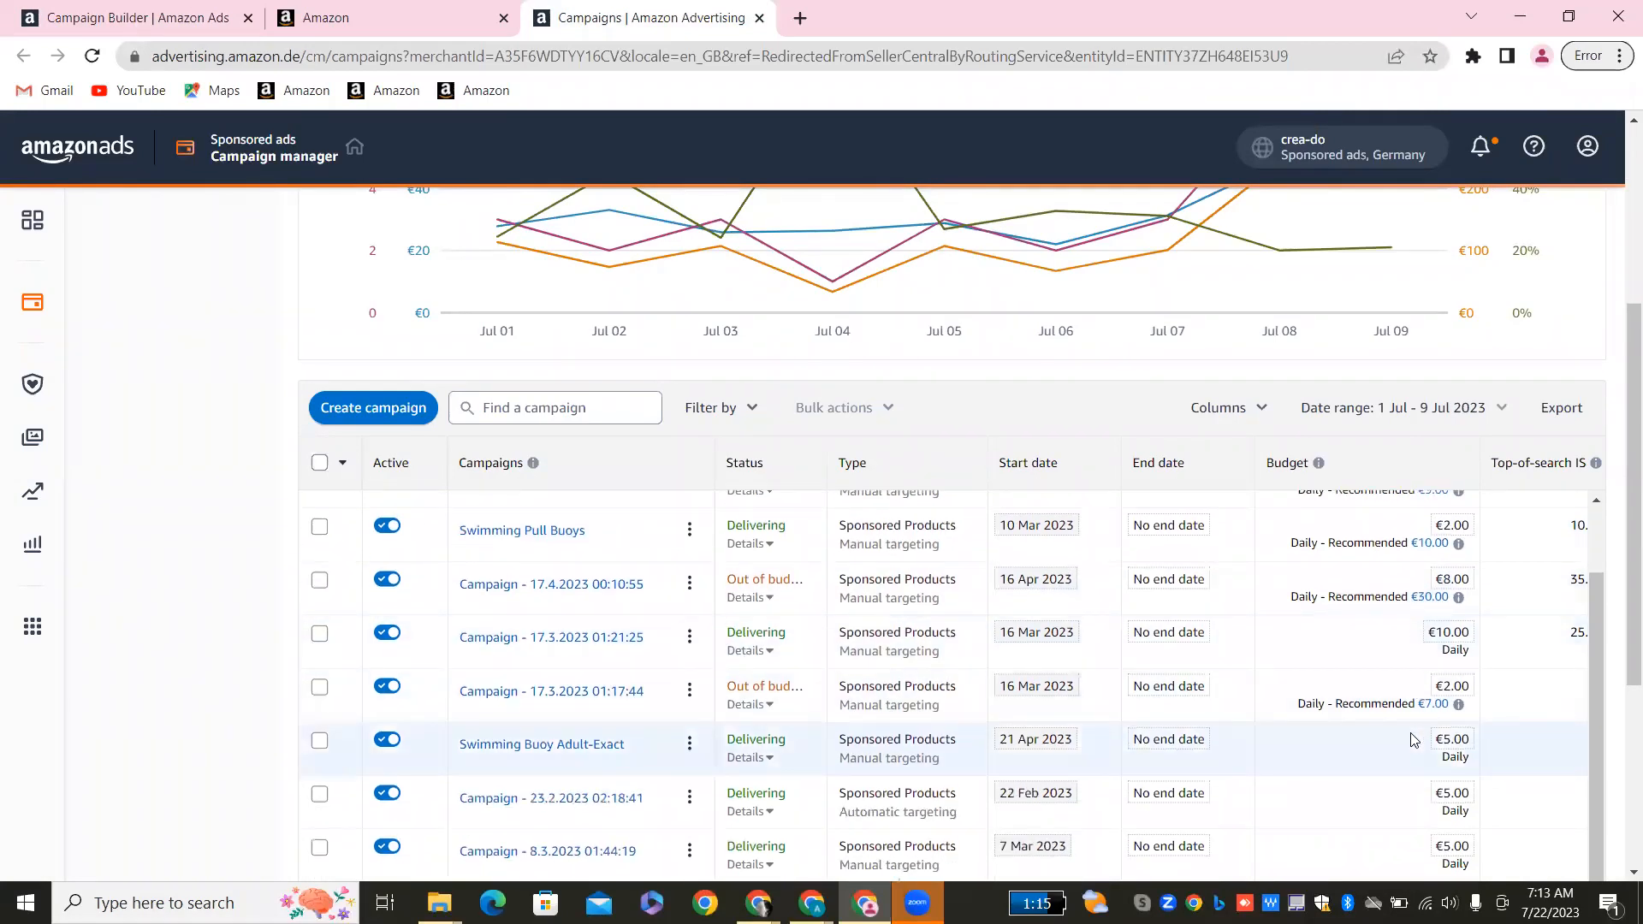
scroll(1412, 740, "down", 1)
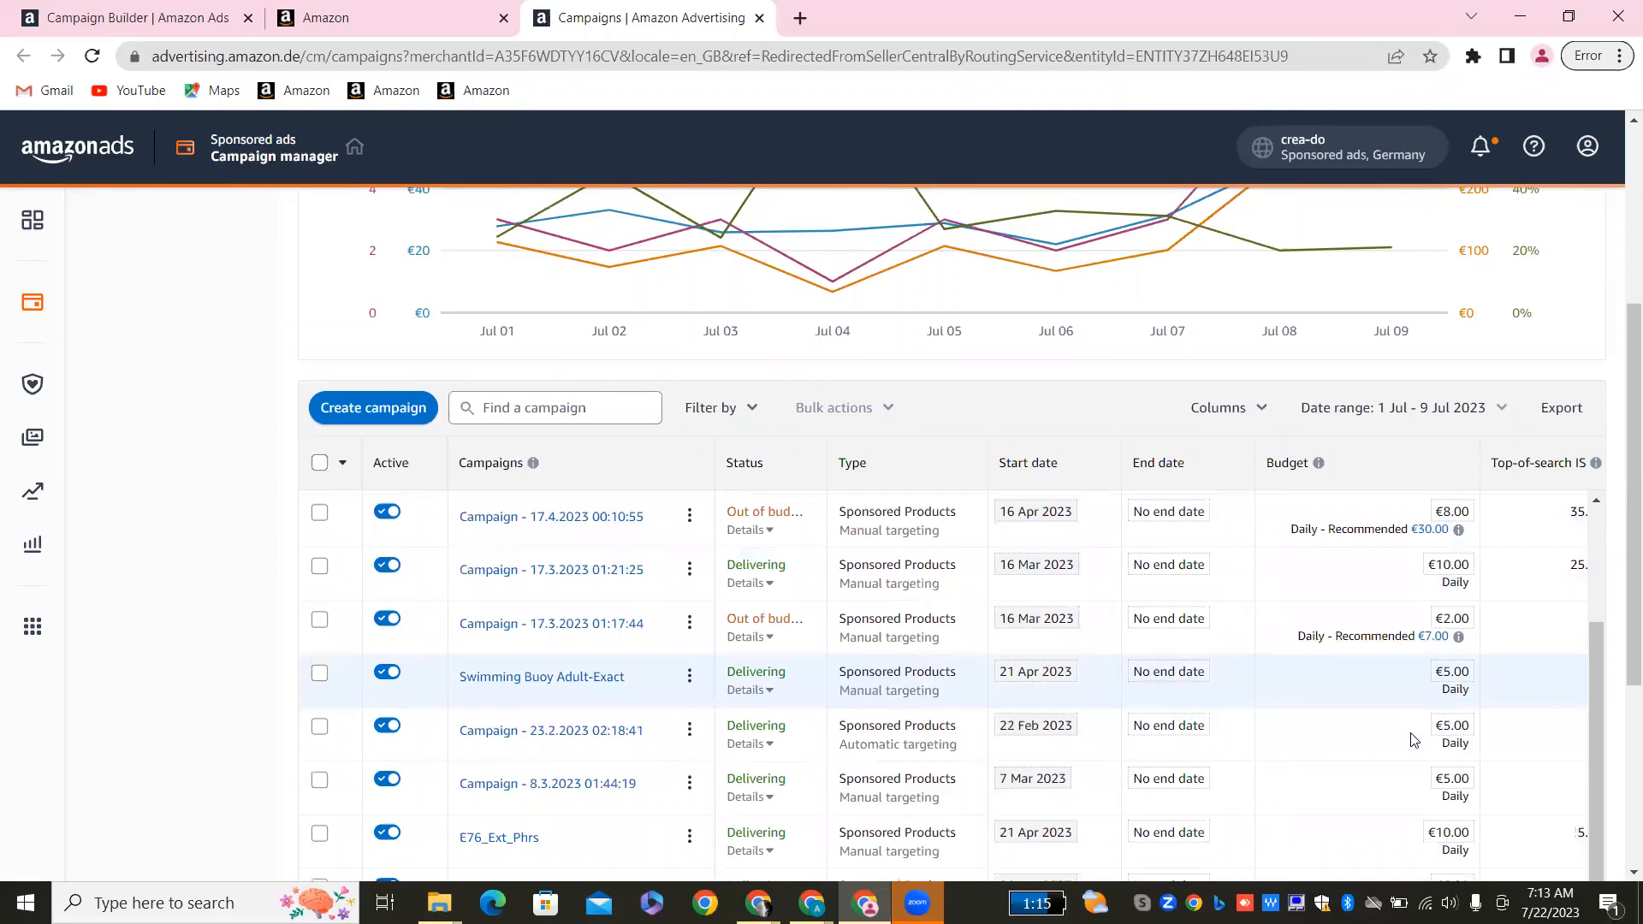
scroll(1411, 739, "down", 4)
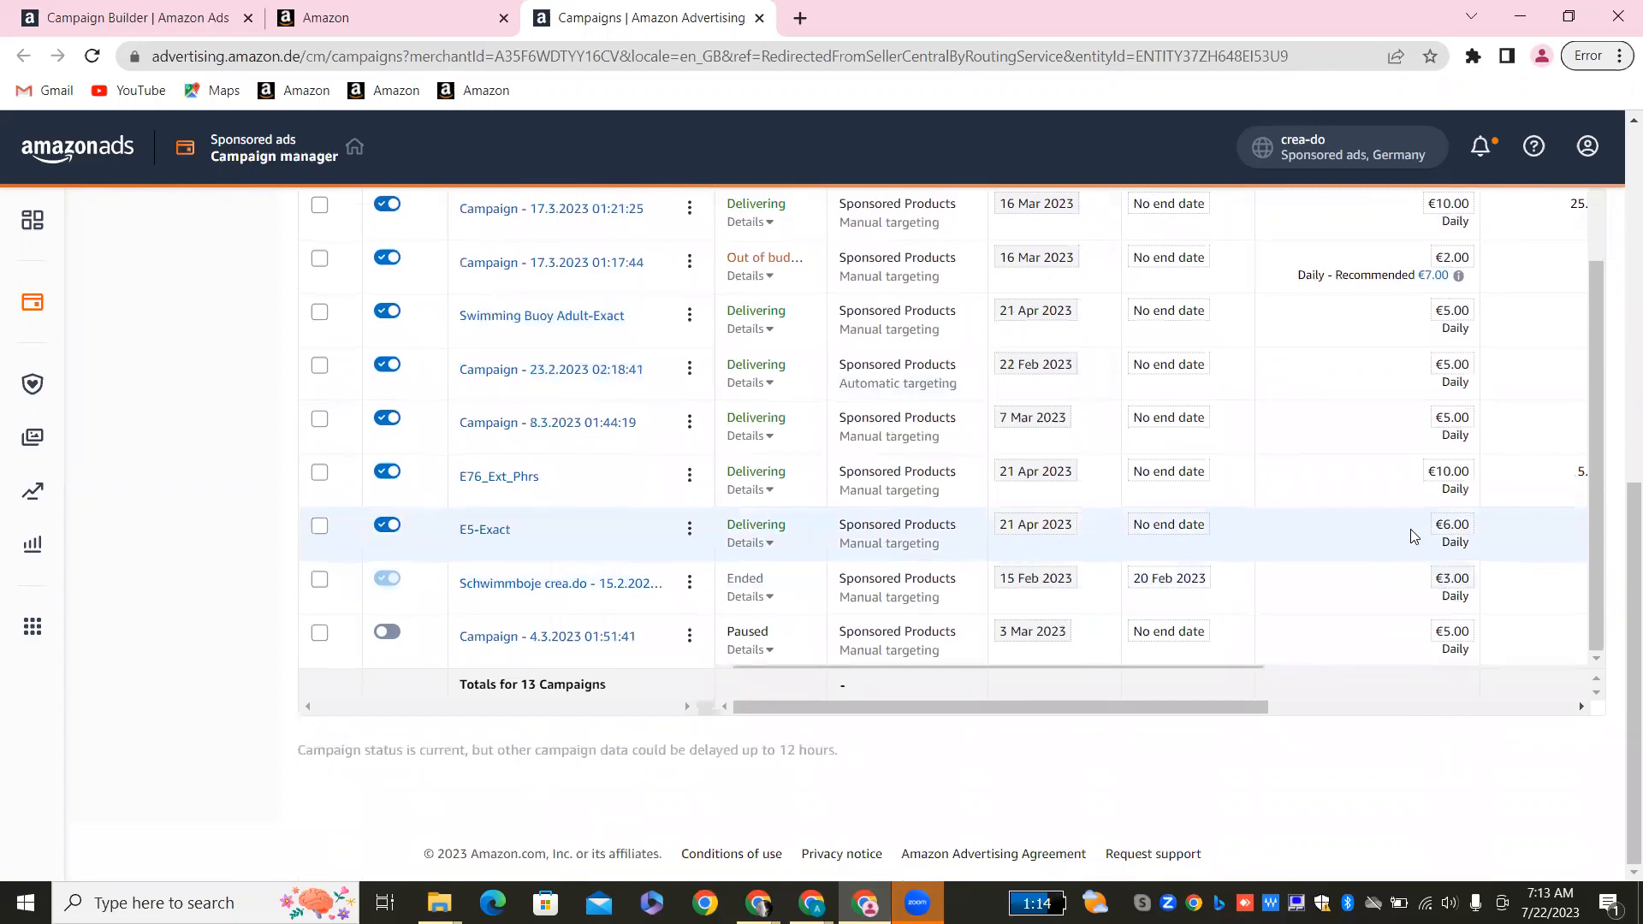
scroll(1413, 536, "up", 10)
scroll(1414, 536, "up", 1)
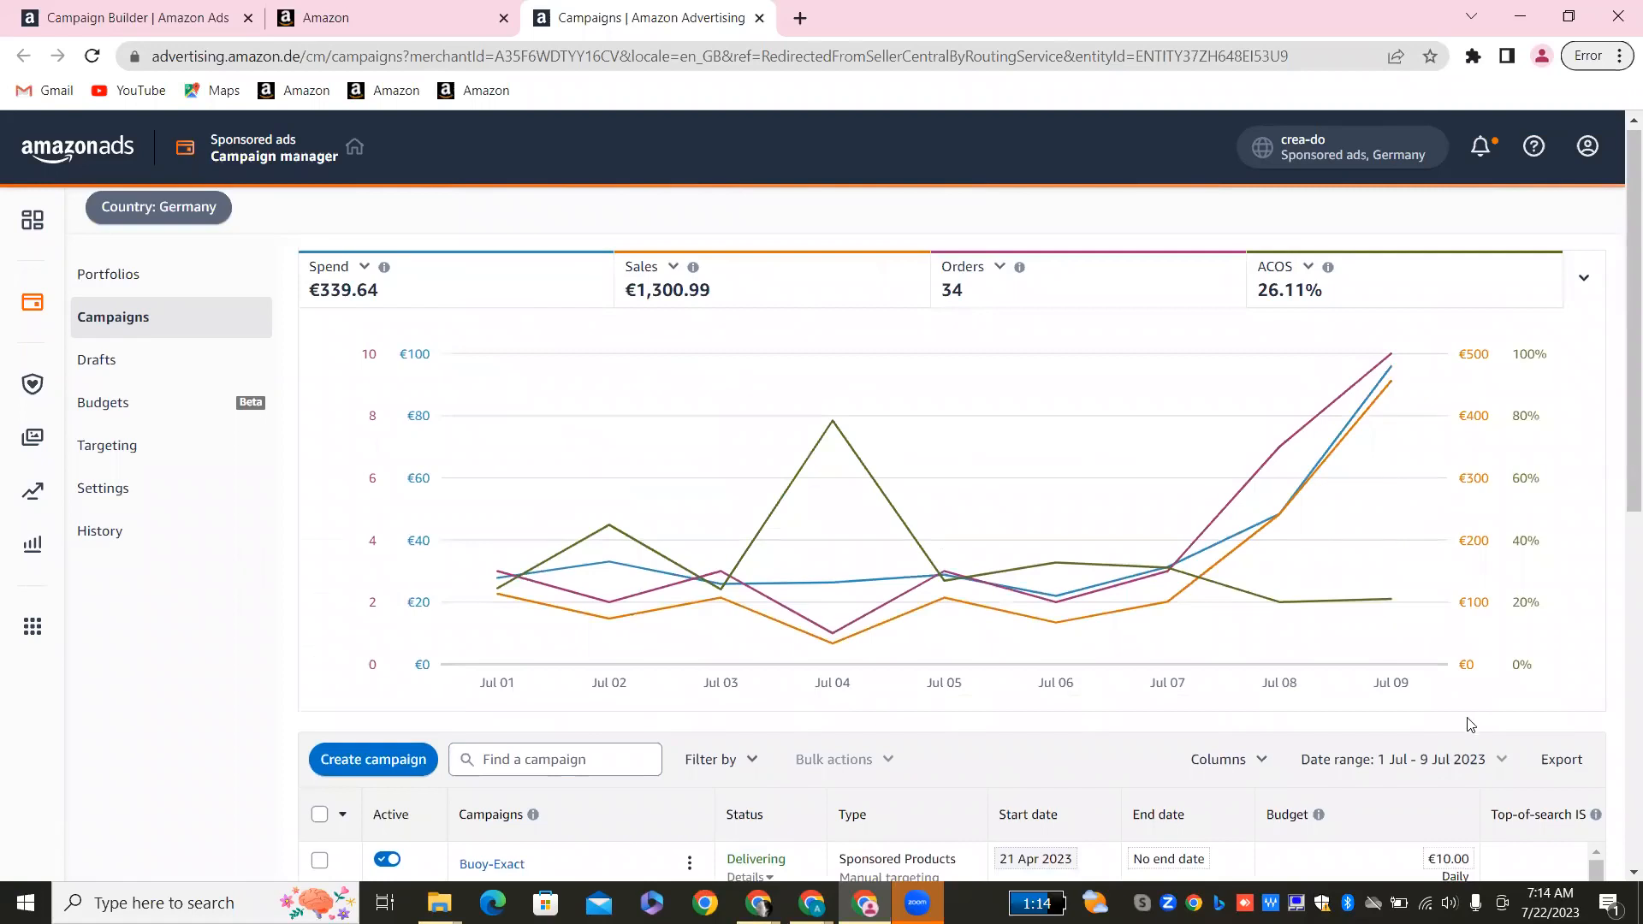
View the campaign manager's performance data for the Lifetime date range, and return to the new campaign form.
left_click(1477, 765)
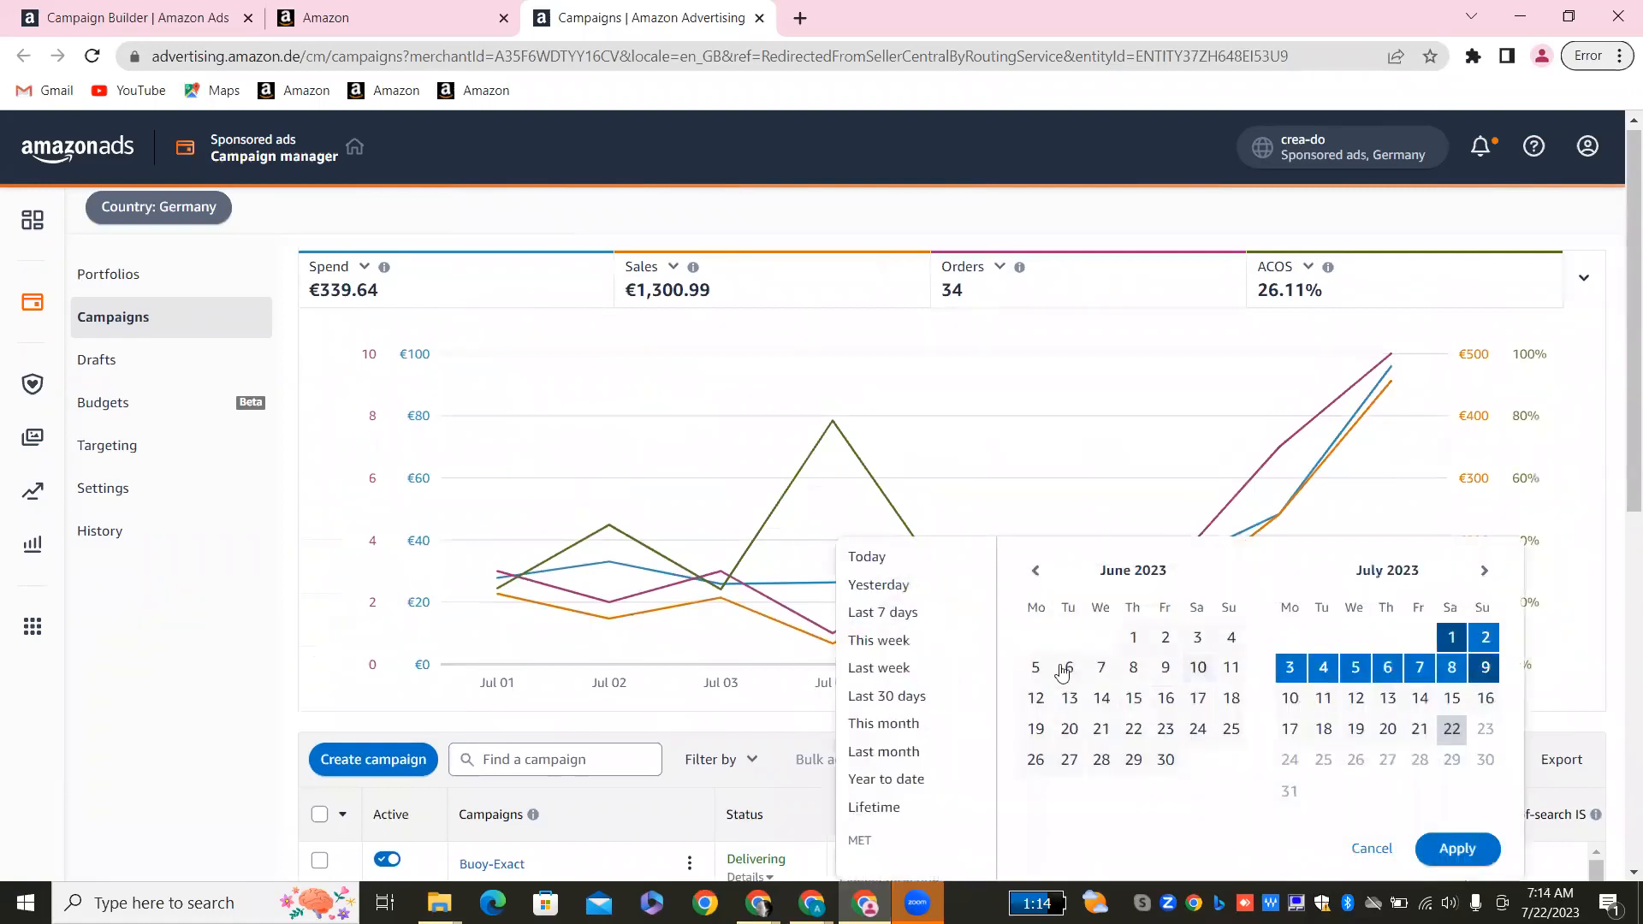
left_click(890, 813)
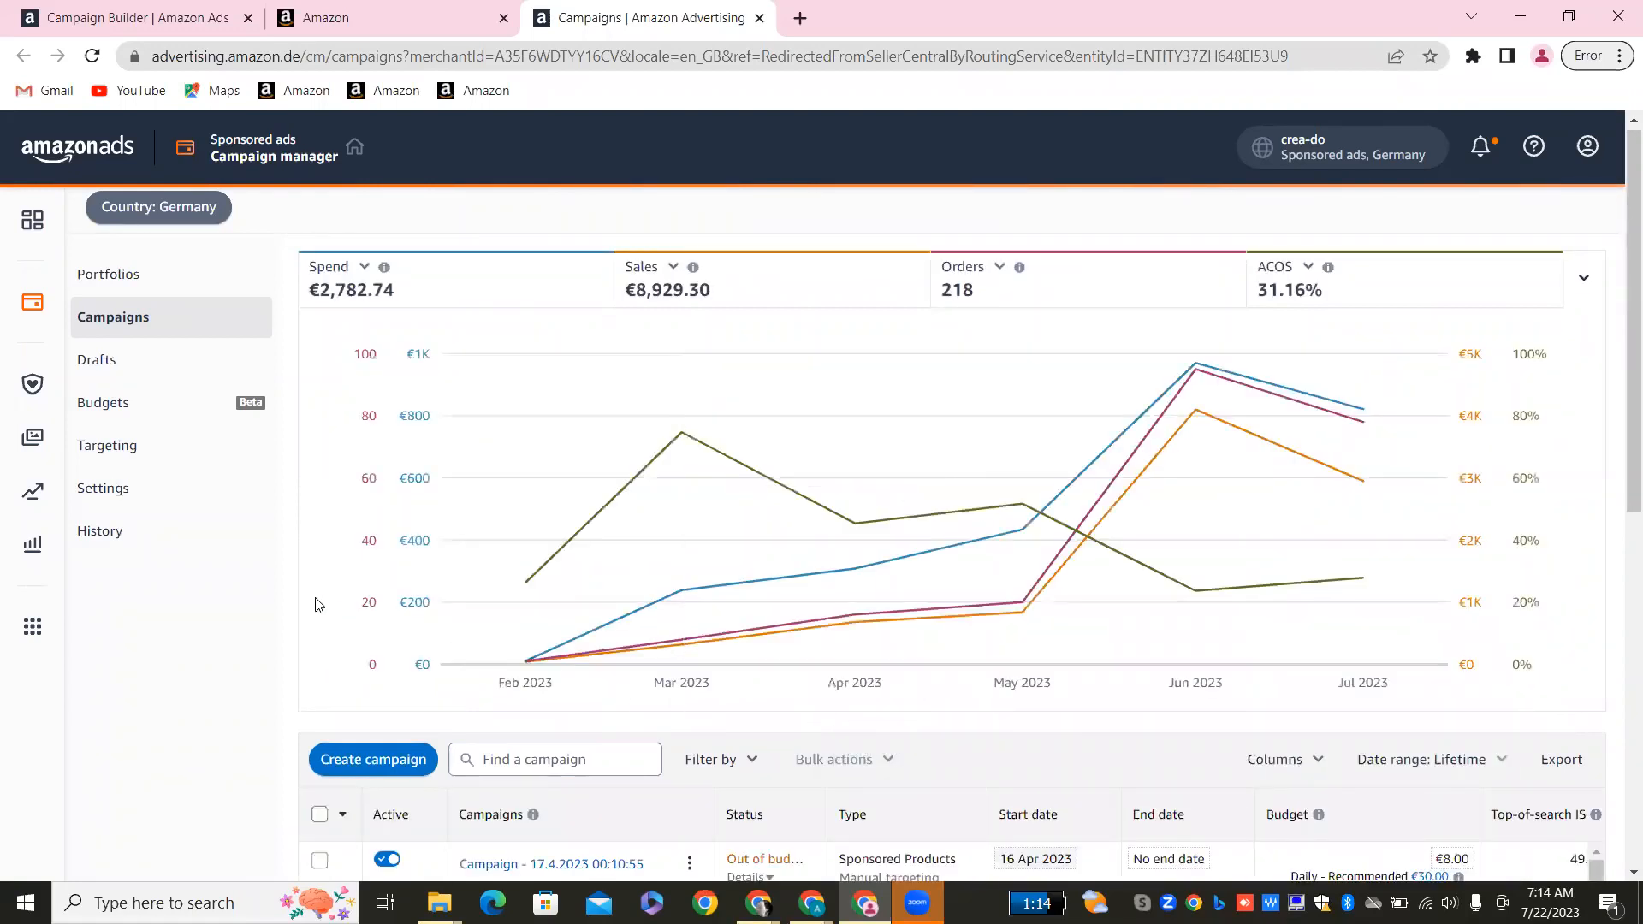
left_click(213, 12)
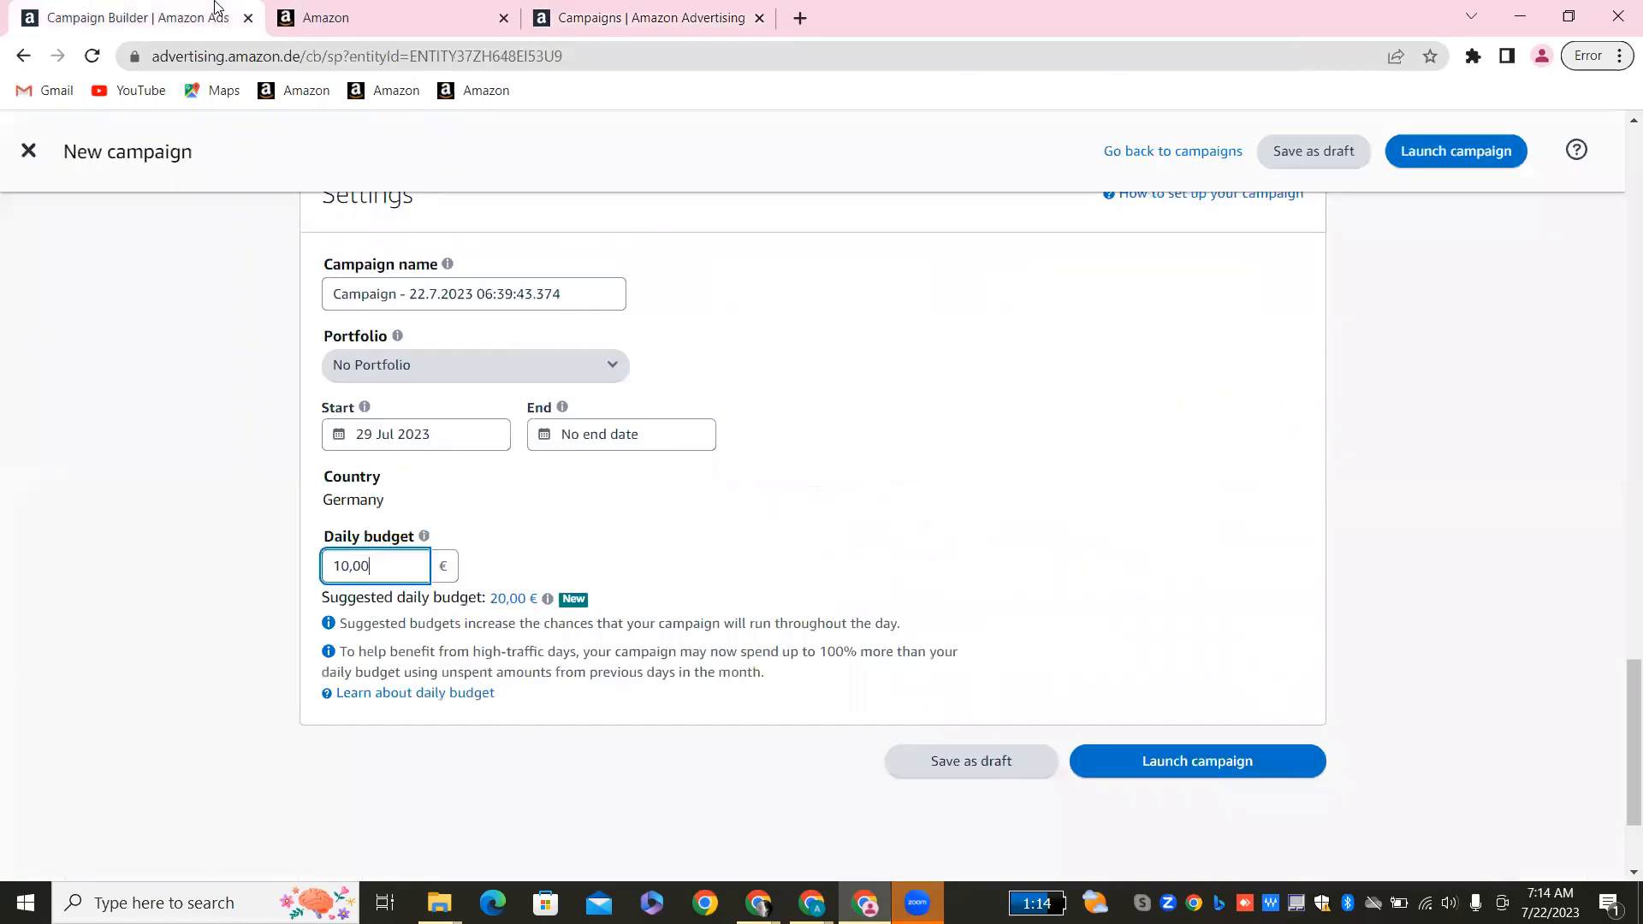